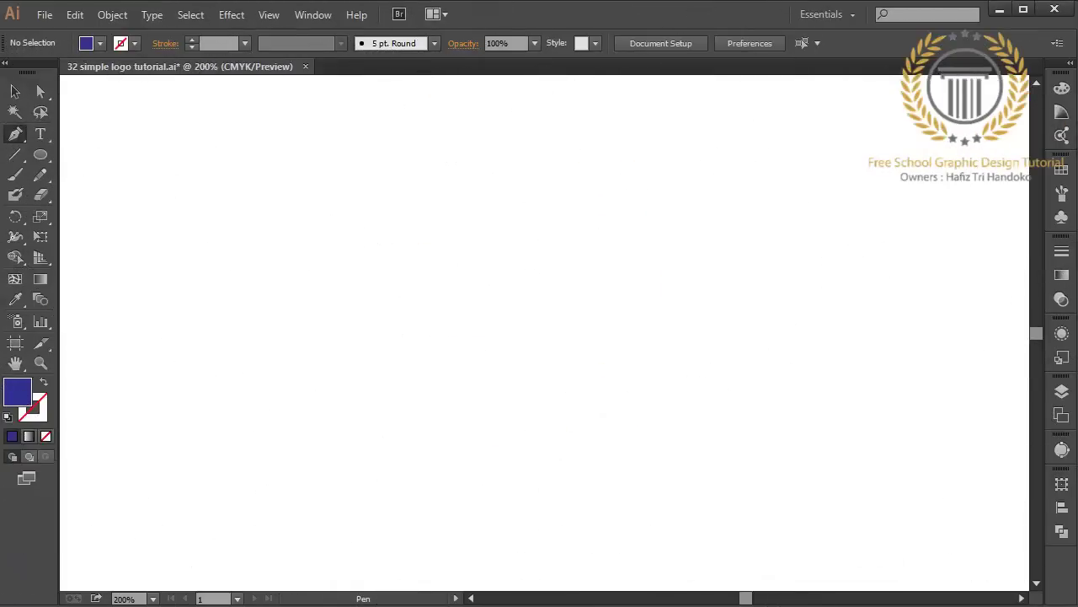
# Sketch a trial curve, then pen-draw the closed navy crescent outline for the shark body.
pyautogui.click(717, 249)
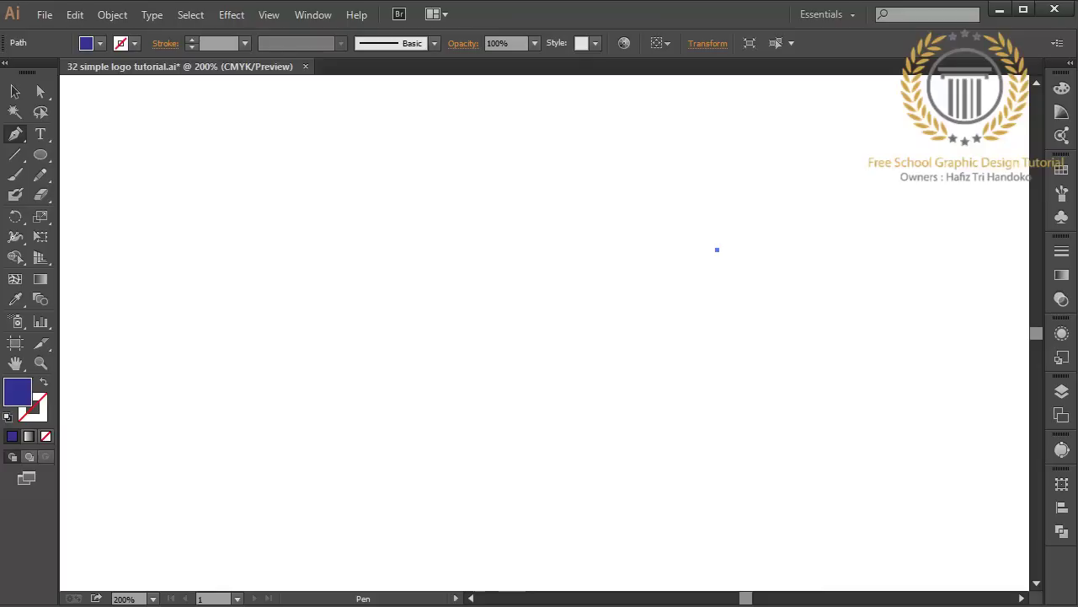
pyautogui.moveTo(455, 340); pyautogui.dragTo(369, 445)
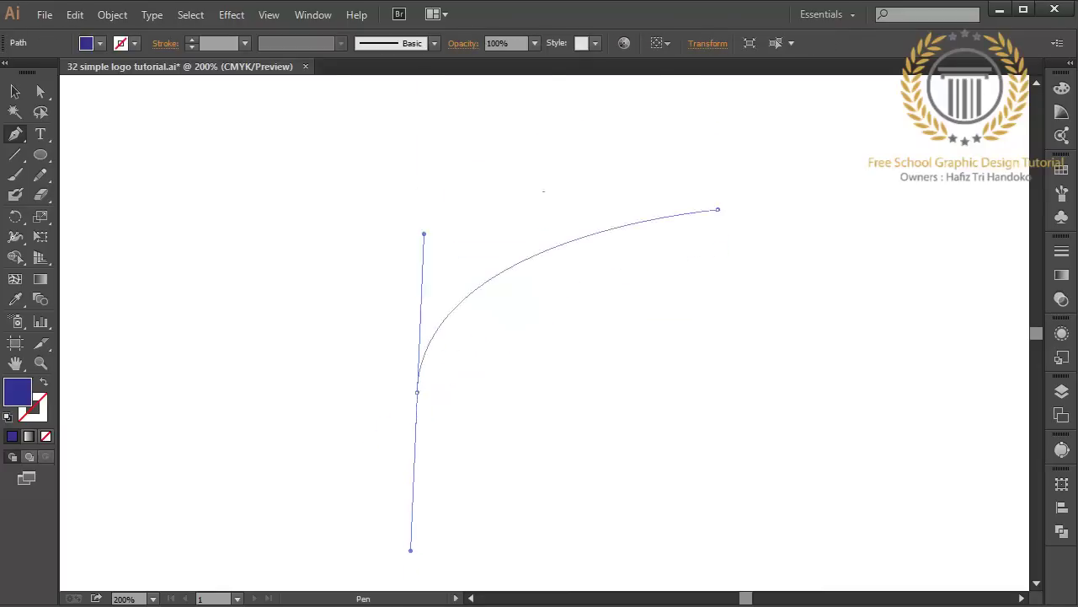
pyautogui.moveTo(410, 551)
pyautogui.mouseDown()
pyautogui.moveTo(384, 478)
pyautogui.moveTo(450, 326)
pyautogui.mouseUp()
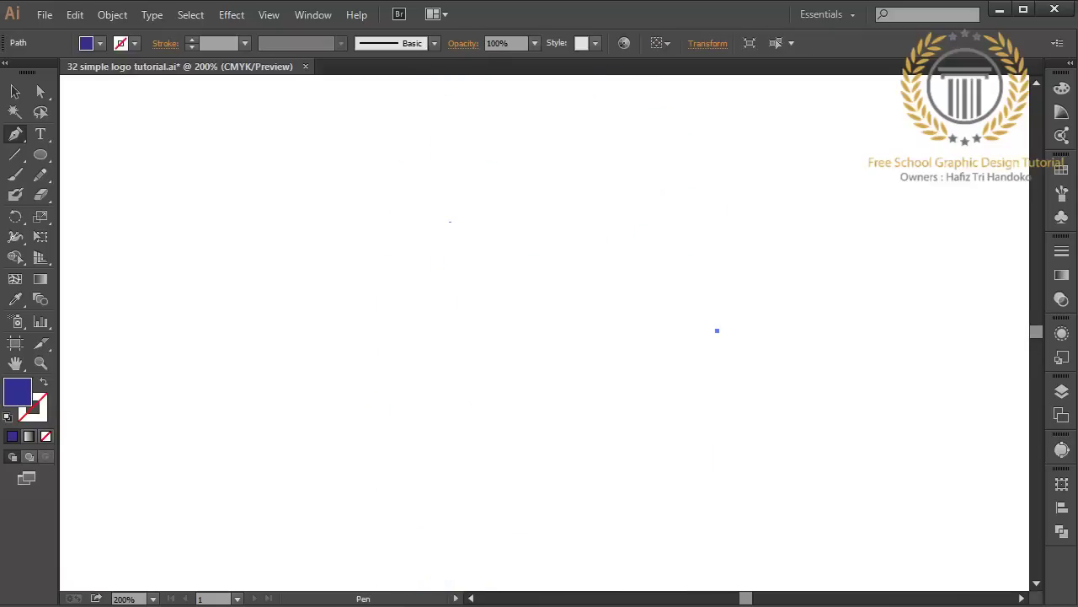
pyautogui.click(632, 203)
pyautogui.moveTo(427, 368); pyautogui.dragTo(407, 521)
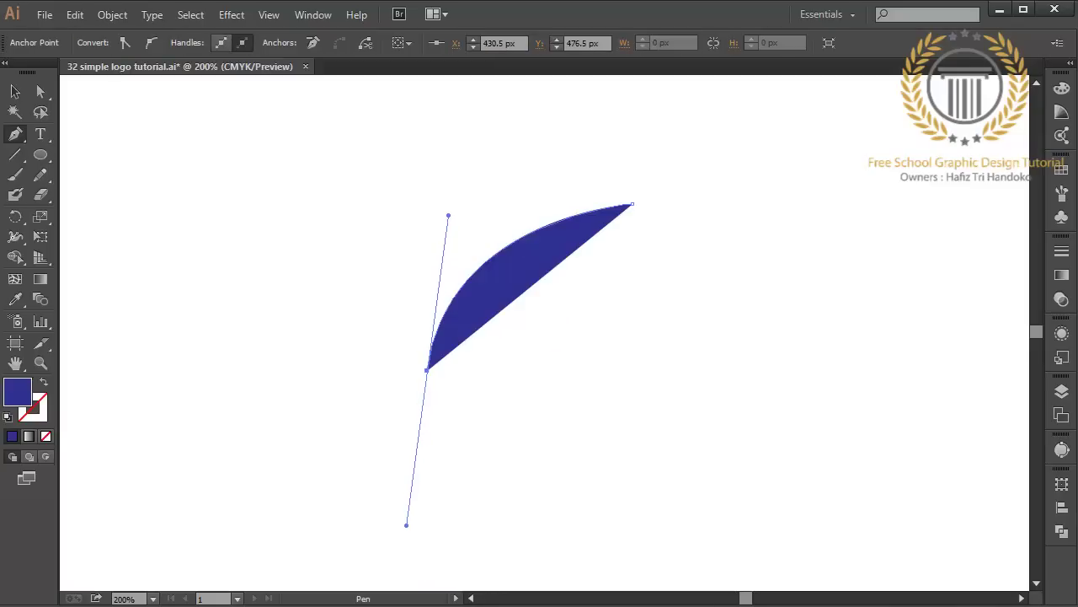
pyautogui.click(427, 368)
pyautogui.moveTo(524, 267); pyautogui.dragTo(599, 226)
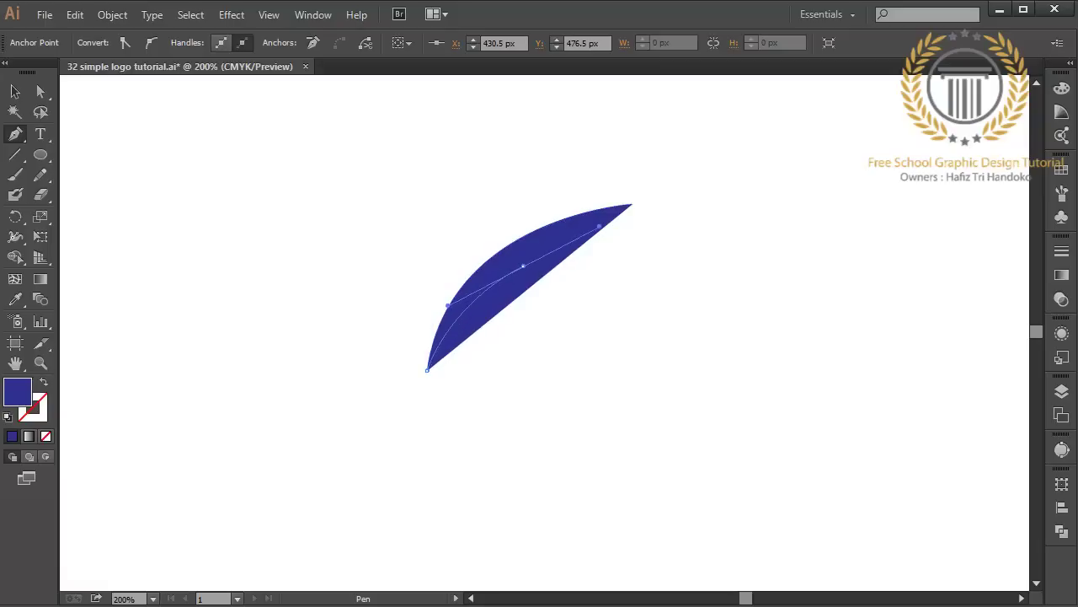
pyautogui.click(632, 204)
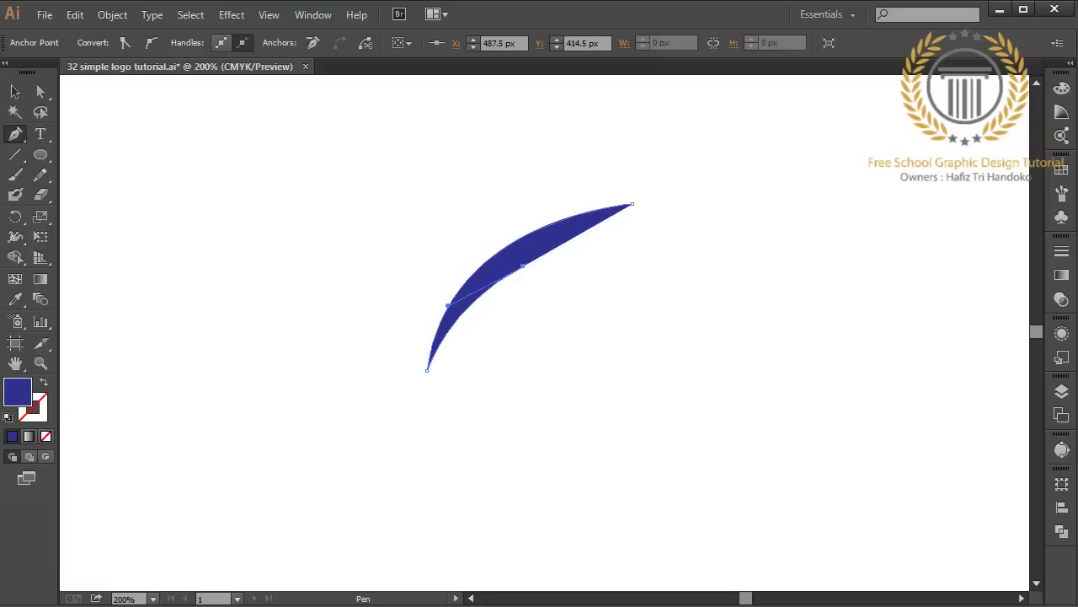
# Cut two downward-pointing sharp notches into the crescent's inner edge and curve it into the tip.
pyautogui.moveTo(523, 268); pyautogui.dragTo(525, 316)
pyautogui.click(525, 317)
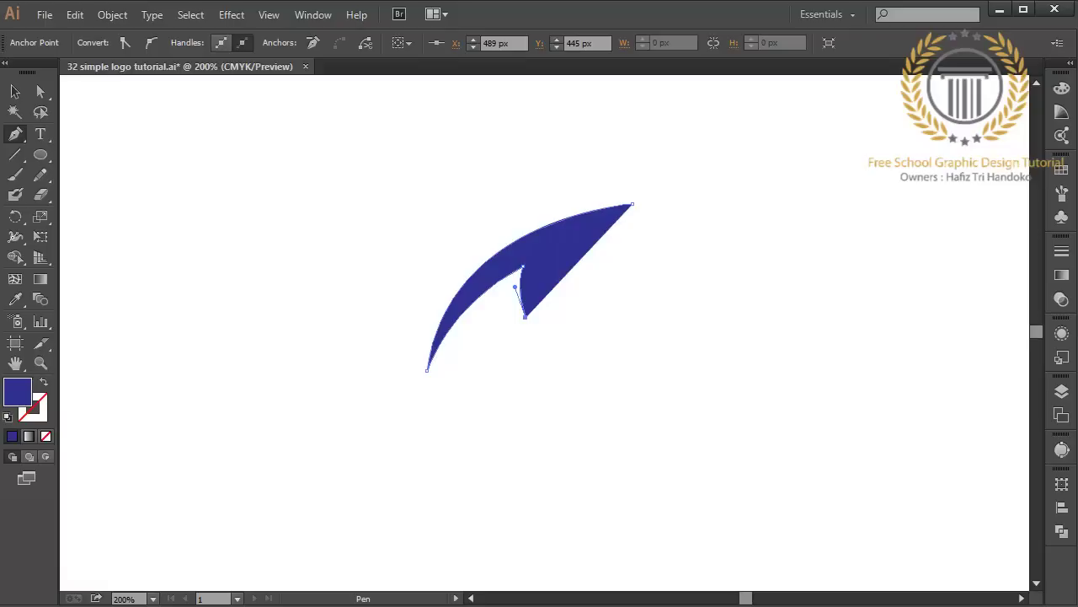
pyautogui.moveTo(545, 261); pyautogui.dragTo(567, 242)
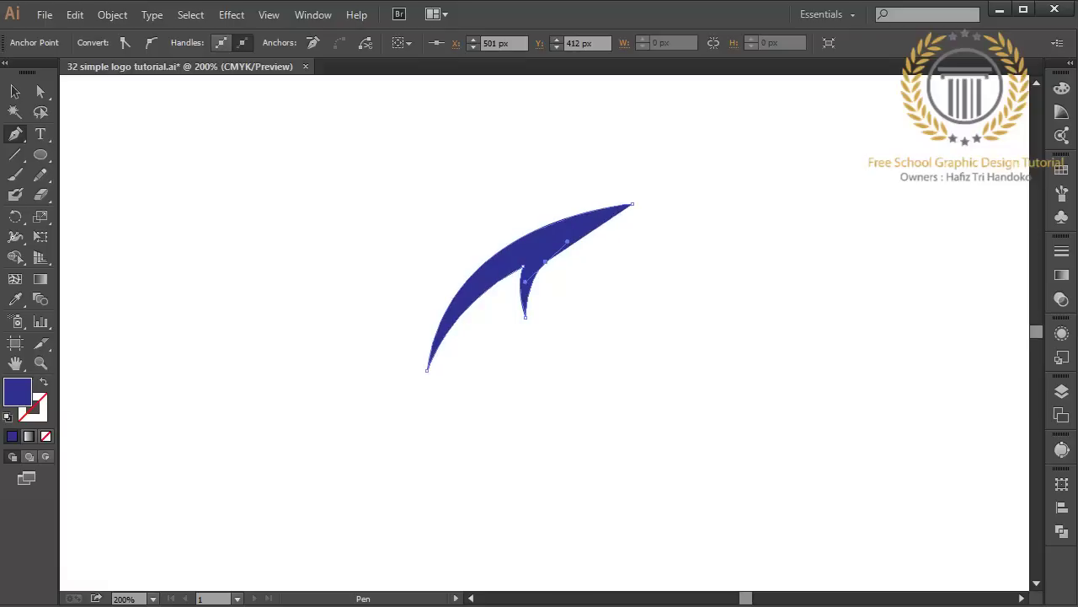
pyautogui.hotkey('ctrl', 'z')
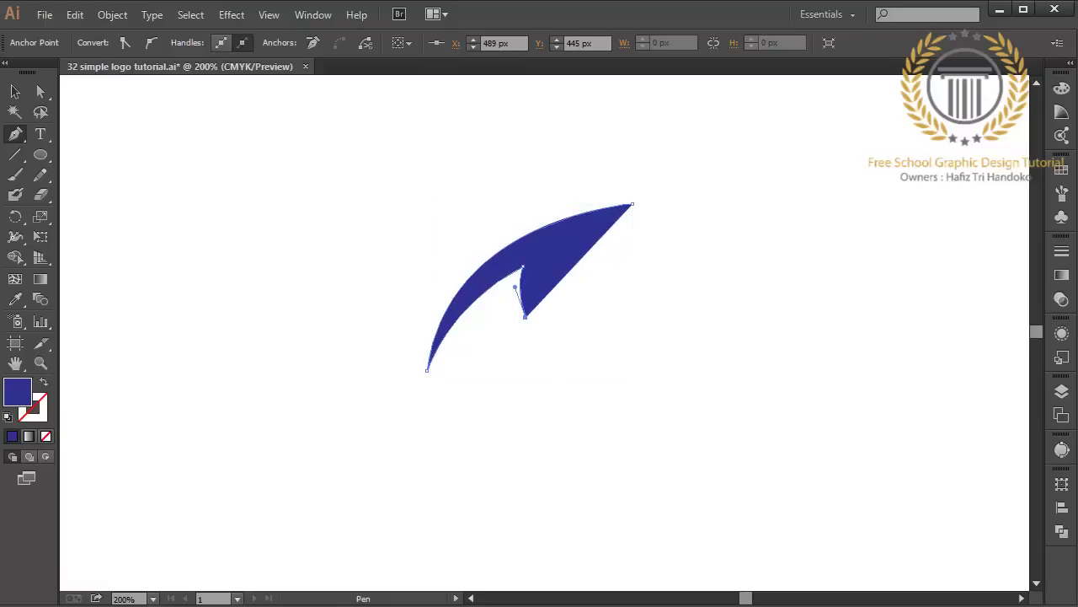
pyautogui.moveTo(546, 254); pyautogui.dragTo(569, 233)
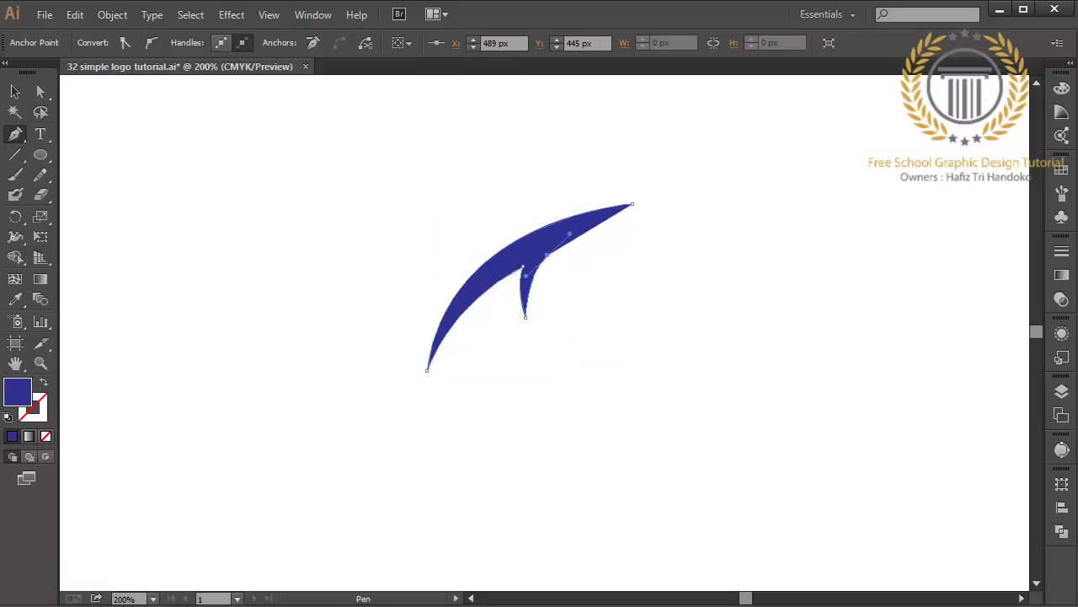
pyautogui.keyDown('alt'); pyautogui.click(546, 255); pyautogui.keyUp('alt')
pyautogui.moveTo(549, 306); pyautogui.dragTo(557, 337)
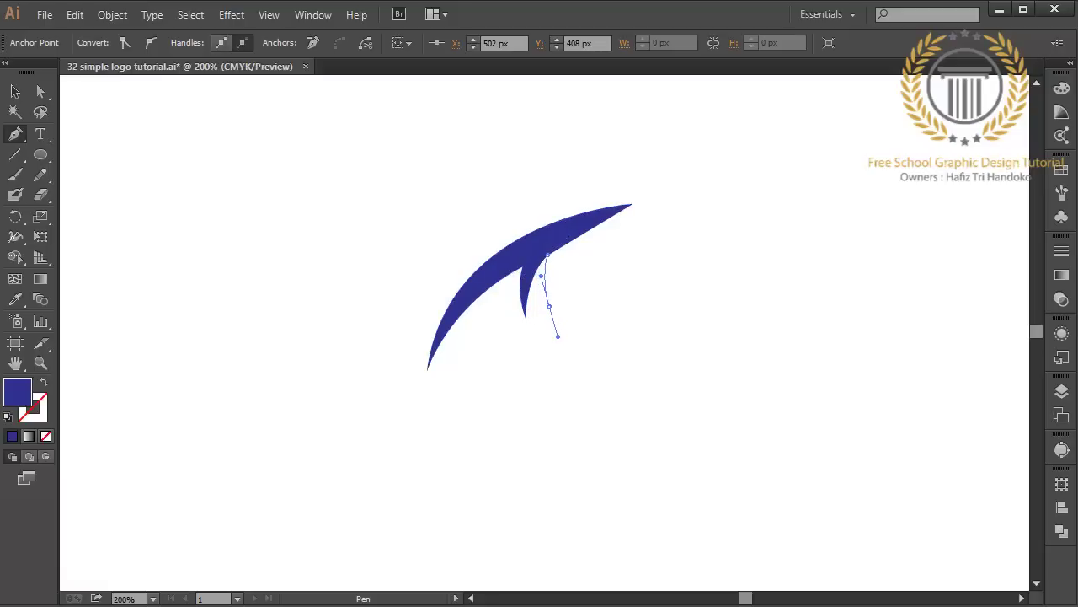
pyautogui.keyDown('alt'); pyautogui.click(549, 306); pyautogui.keyUp('alt')
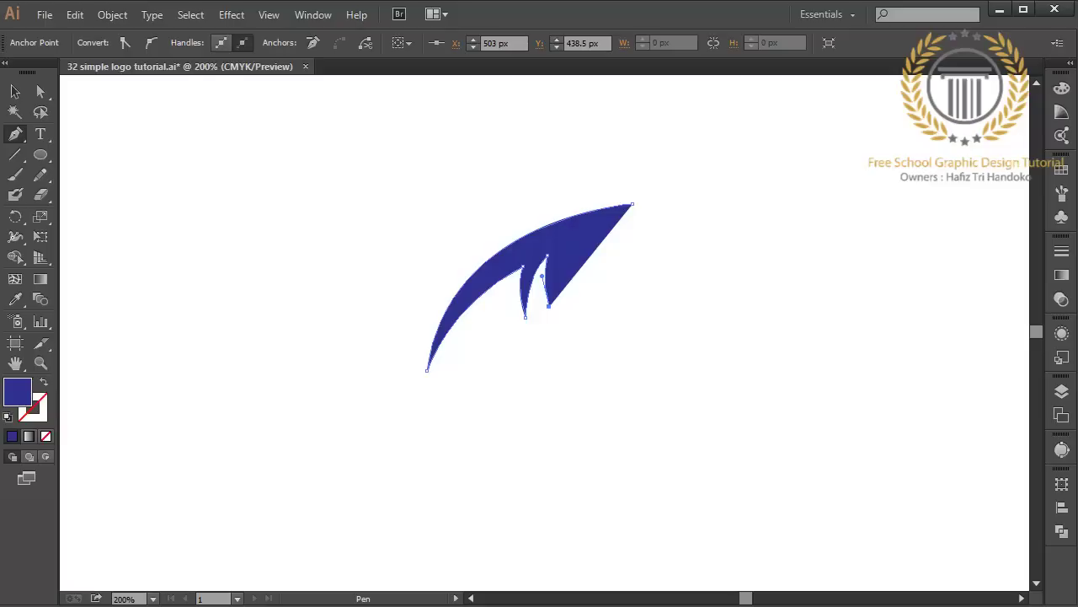
pyautogui.moveTo(632, 204); pyautogui.dragTo(557, 239)
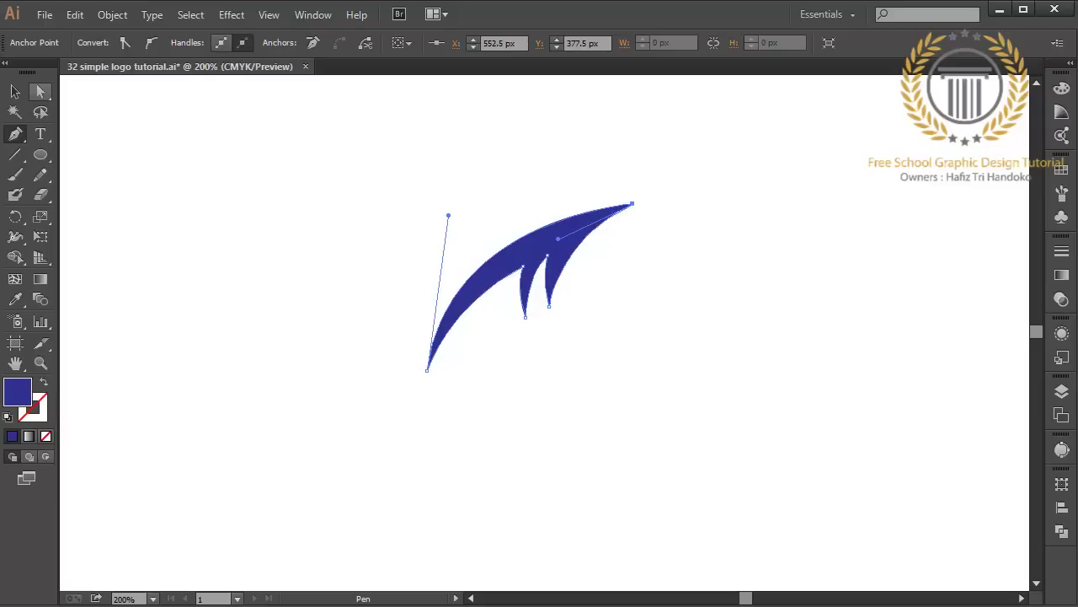
# Extend the crescent's top tip further right and flatten the nearby curves with Direct Selection.
pyautogui.keyDown('ctrl'); pyautogui.click(632, 203); pyautogui.keyUp('ctrl')
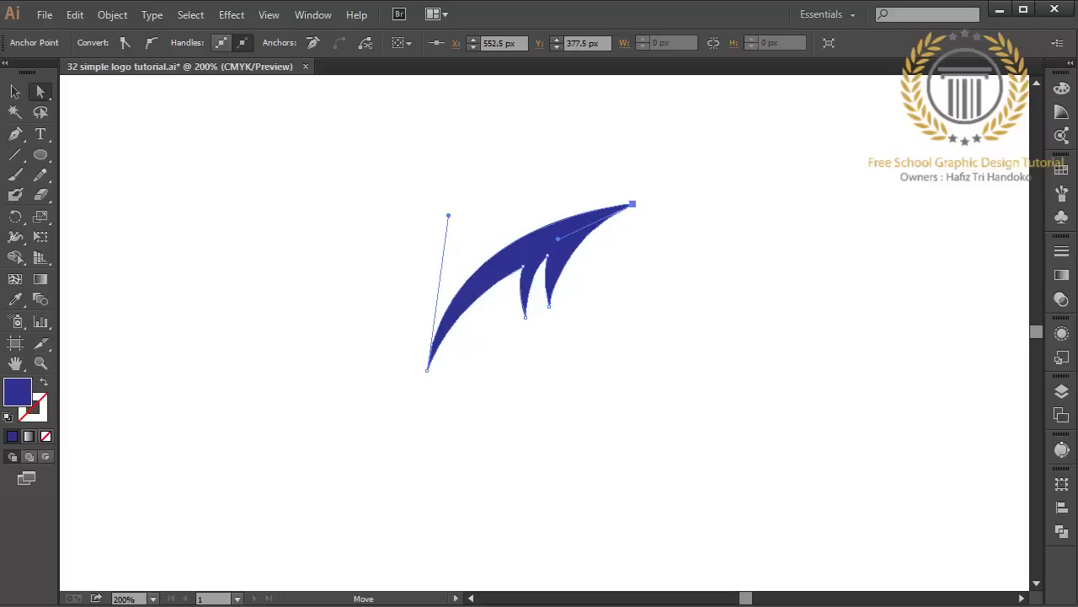
pyautogui.moveTo(632, 204); pyautogui.dragTo(669, 191)
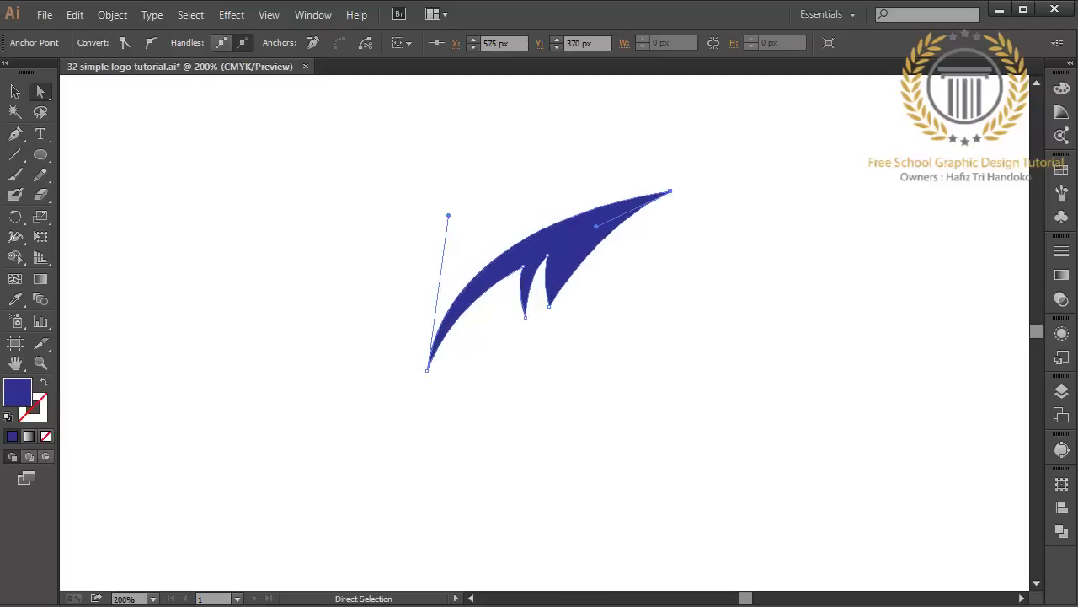
pyautogui.moveTo(596, 226); pyautogui.dragTo(562, 221)
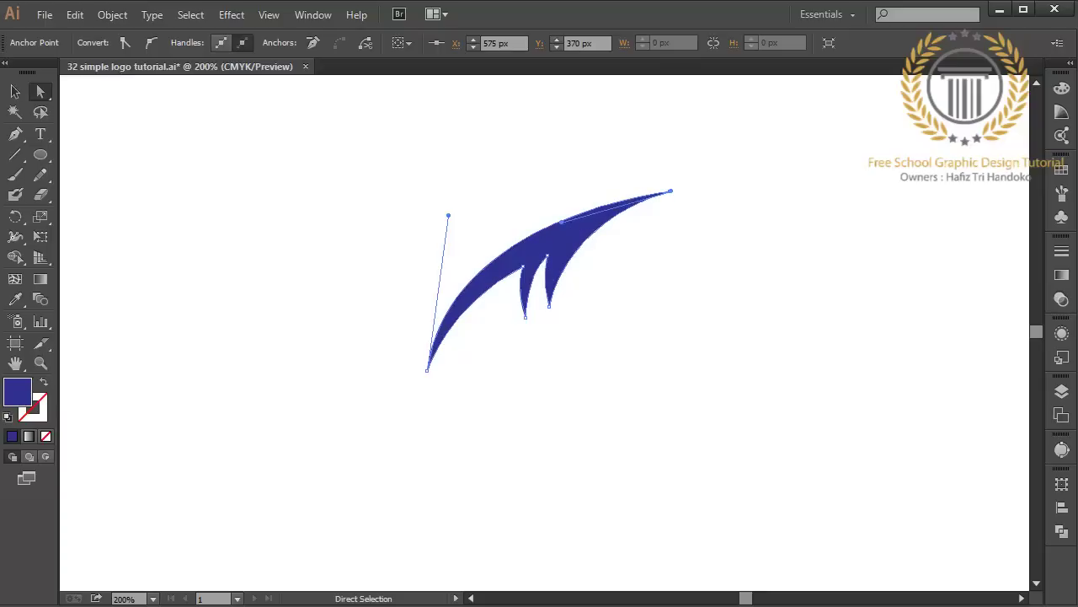
pyautogui.moveTo(449, 215); pyautogui.dragTo(452, 208)
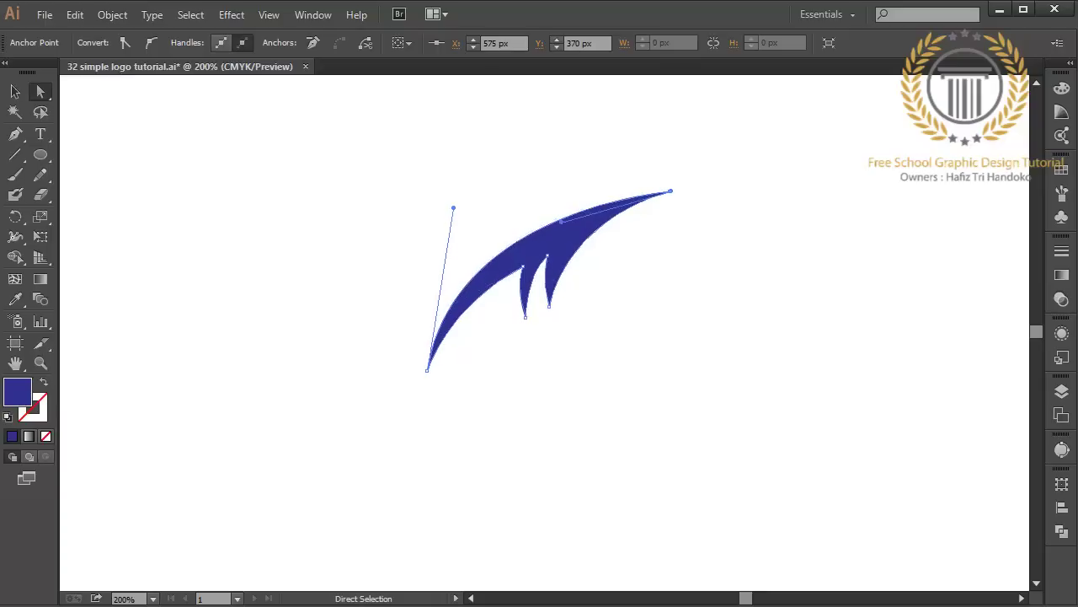
pyautogui.hotkey('ctrl', 'shift', 'a')
pyautogui.press('p')
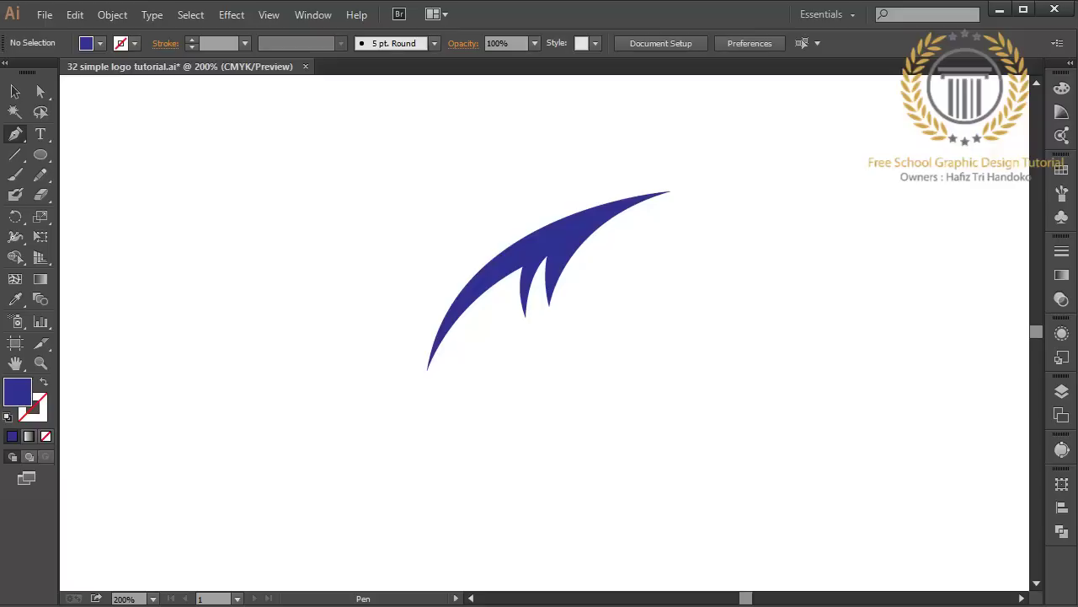
# Draw a closed, pointed navy fin rising above the left part of the crescent.
pyautogui.click(487, 268)
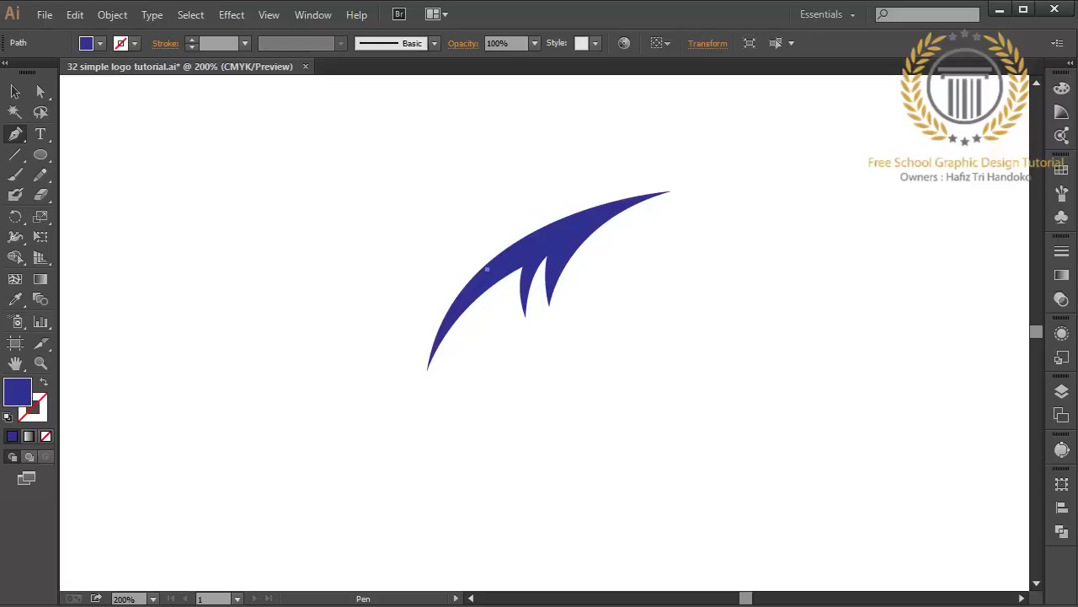
pyautogui.moveTo(513, 234); pyautogui.dragTo(528, 226)
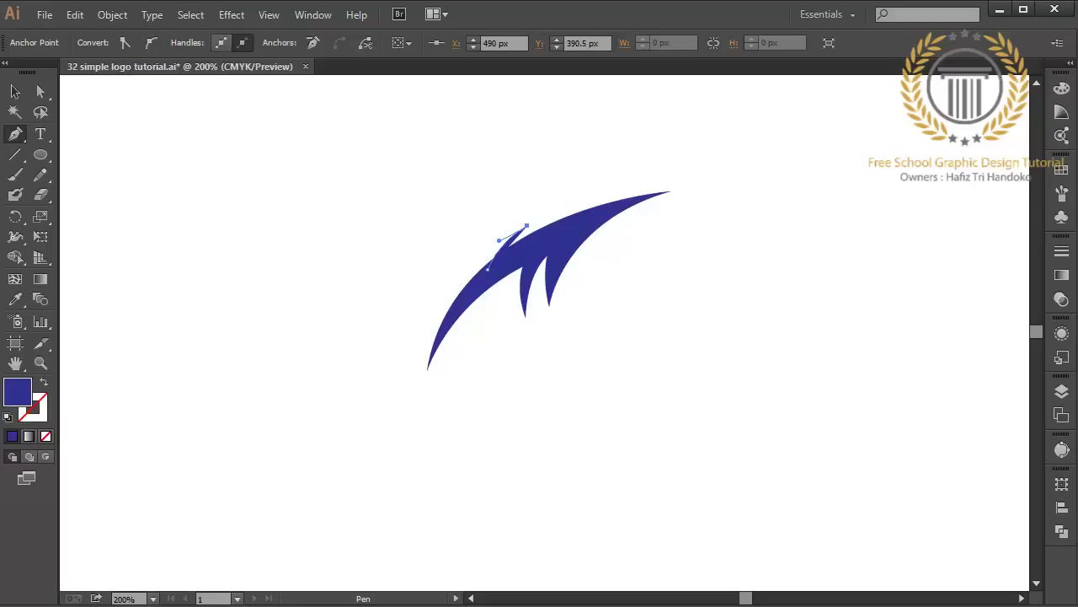
pyautogui.moveTo(479, 186); pyautogui.dragTo(466, 162)
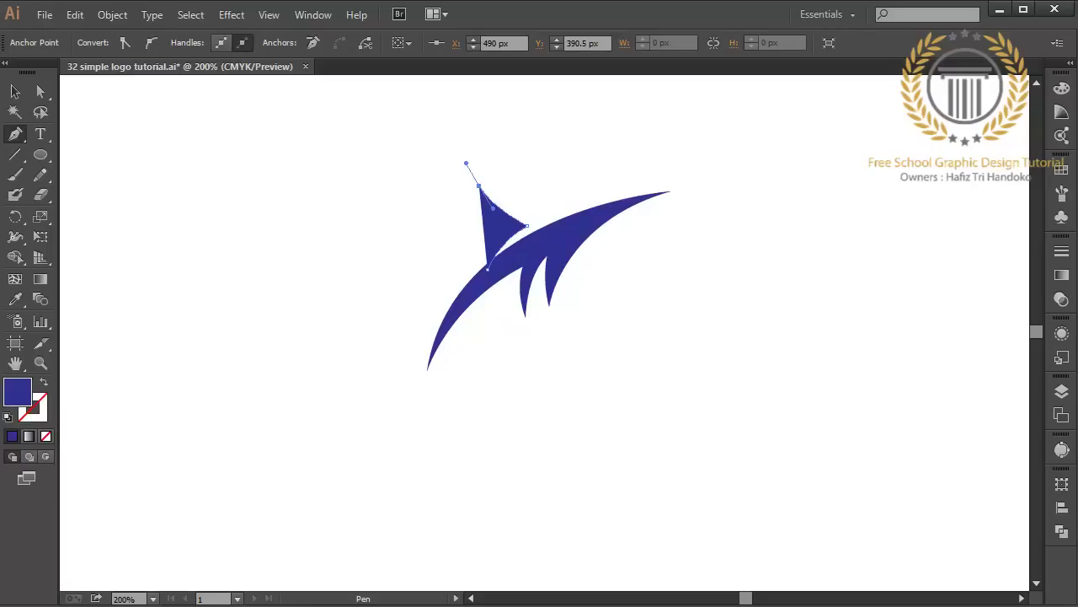
pyautogui.click(480, 185)
pyautogui.moveTo(477, 279); pyautogui.dragTo(491, 318)
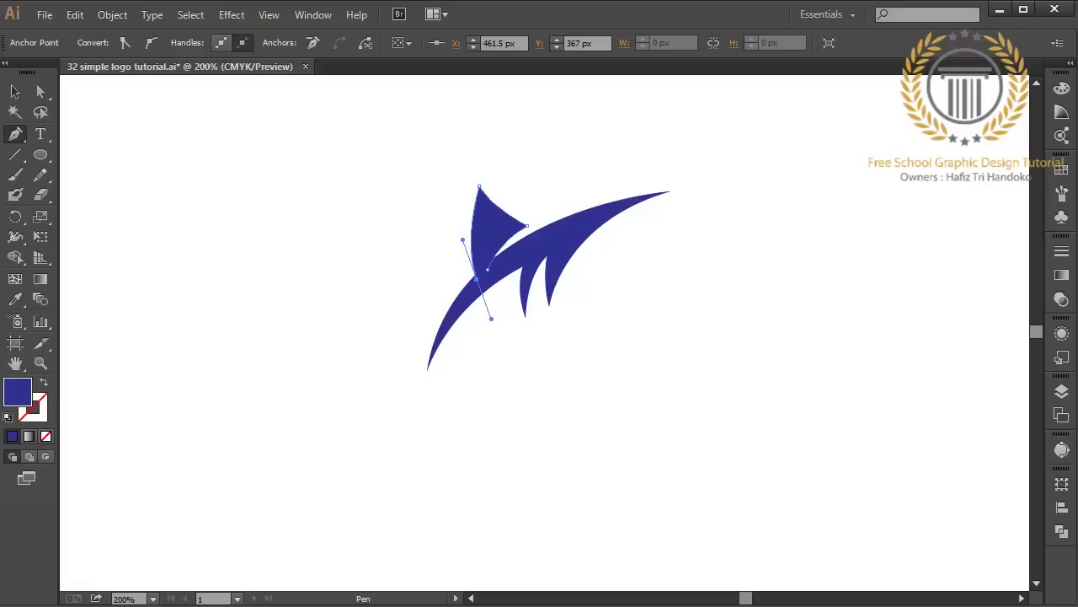
pyautogui.click(479, 186)
pyautogui.keyDown('alt'); pyautogui.click(477, 279); pyautogui.keyUp('alt')
pyautogui.moveTo(462, 240); pyautogui.dragTo(498, 240)
# Start the lower-jaw path with a point just below the crescent's notches.
pyautogui.click(518, 322)
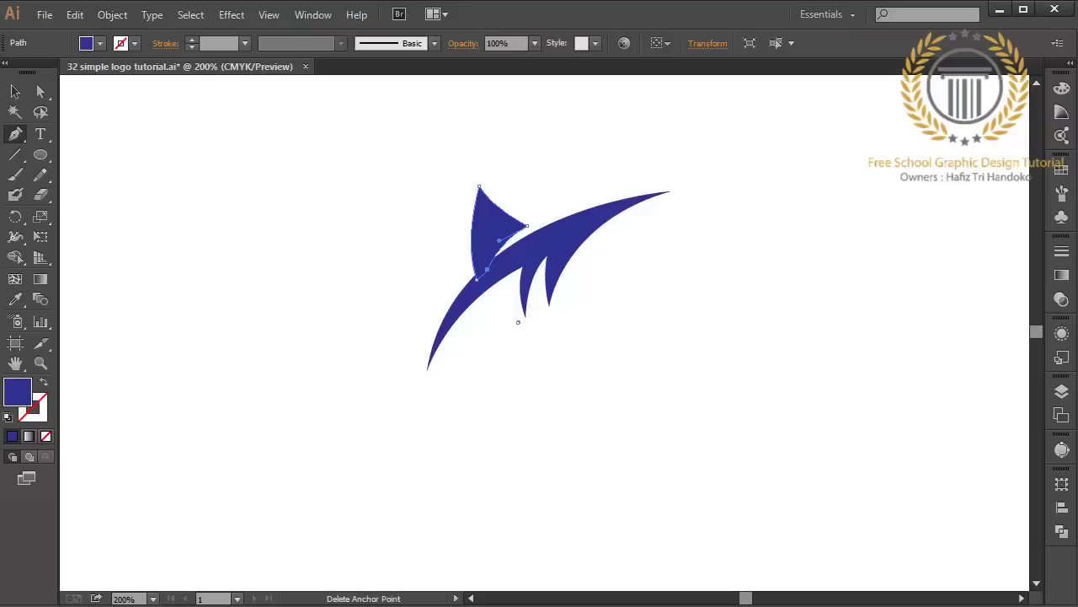
pyautogui.hotkey('ctrl', 'z')
pyautogui.click(520, 326)
# Draw the curved lower-jaw shape with a hooked notch beneath the crescent, then deselect it.
pyautogui.moveTo(389, 409); pyautogui.dragTo(330, 474)
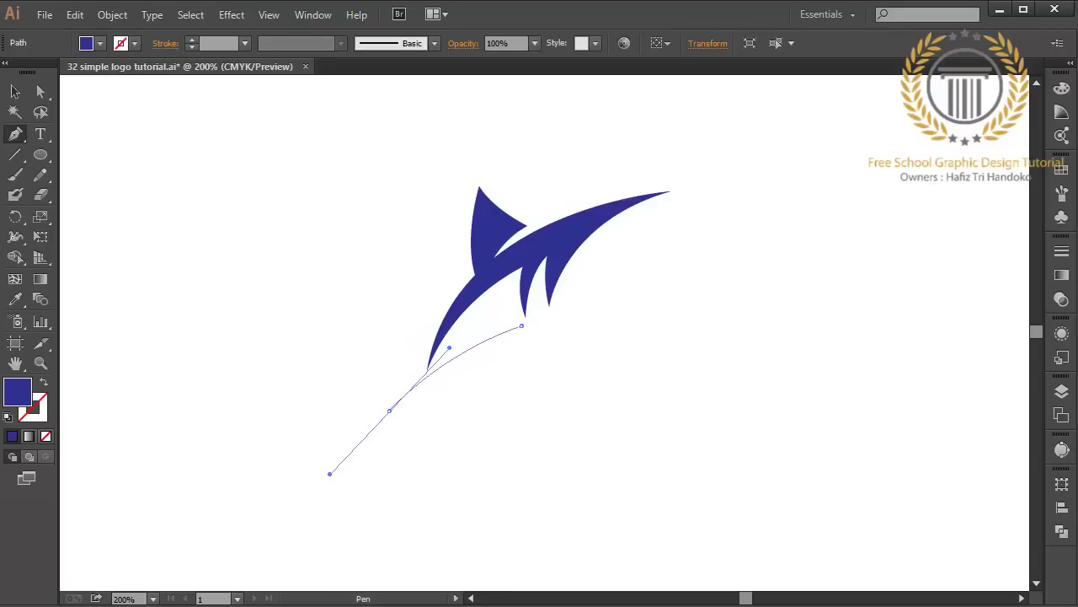
pyautogui.click(388, 410)
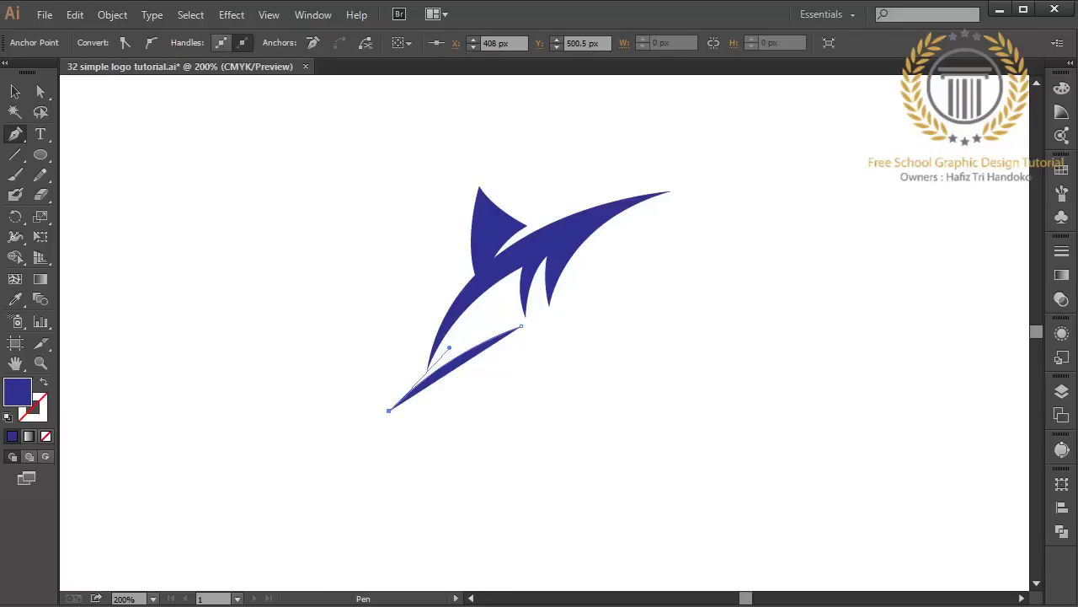
pyautogui.moveTo(484, 391); pyautogui.dragTo(536, 390)
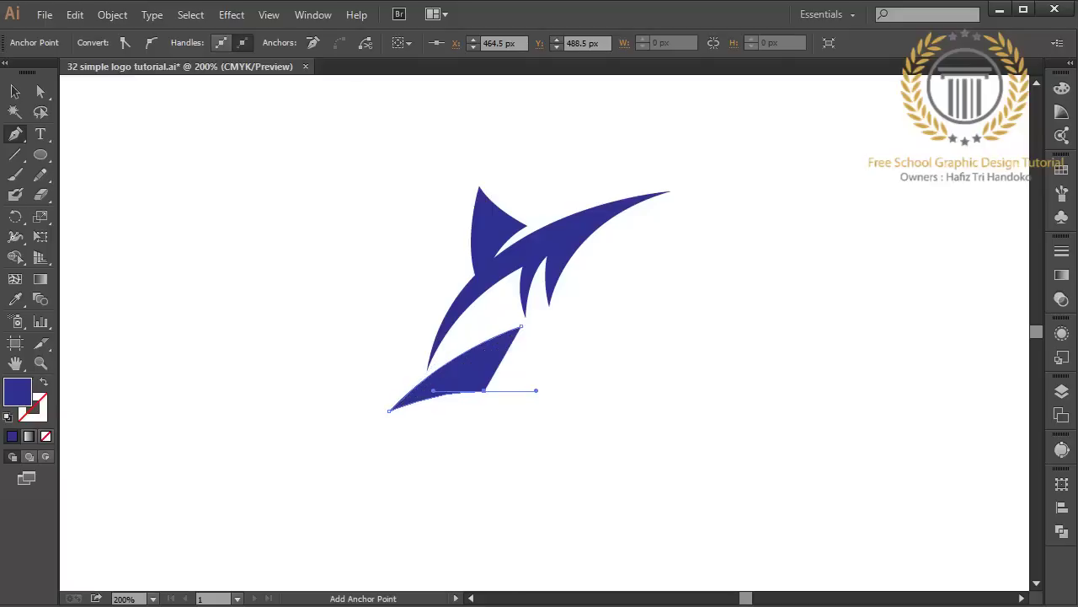
pyautogui.click(484, 390)
pyautogui.moveTo(464, 370); pyautogui.dragTo(476, 357)
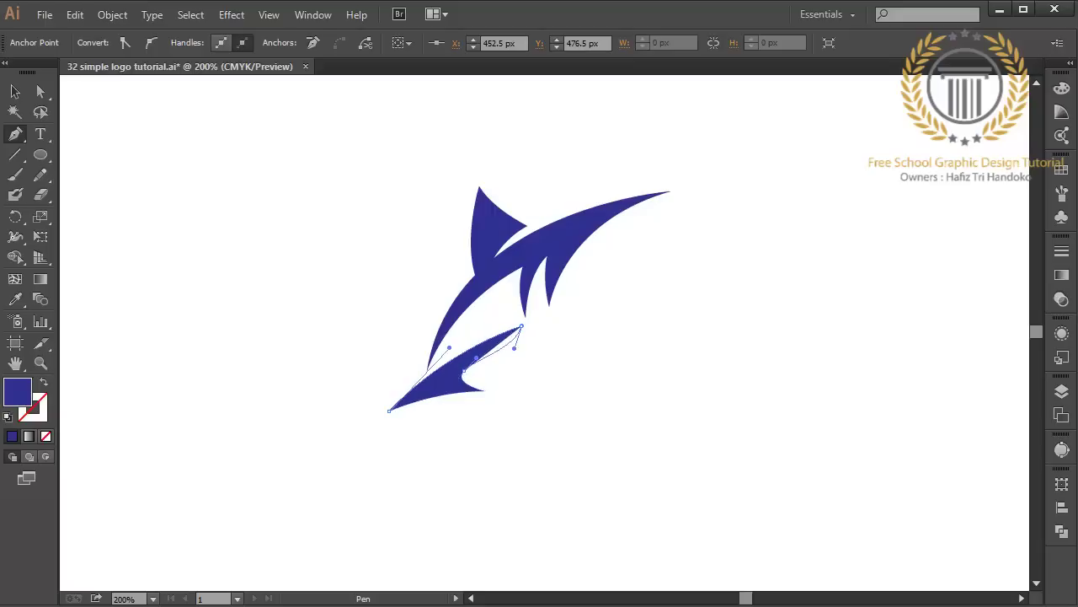
pyautogui.keyDown('ctrl'); pyautogui.click(521, 326); pyautogui.keyUp('ctrl')
pyautogui.keyDown('ctrl'); pyautogui.click(463, 371); pyautogui.keyUp('ctrl')
pyautogui.keyDown('ctrl'); pyautogui.click(521, 326); pyautogui.keyUp('ctrl')
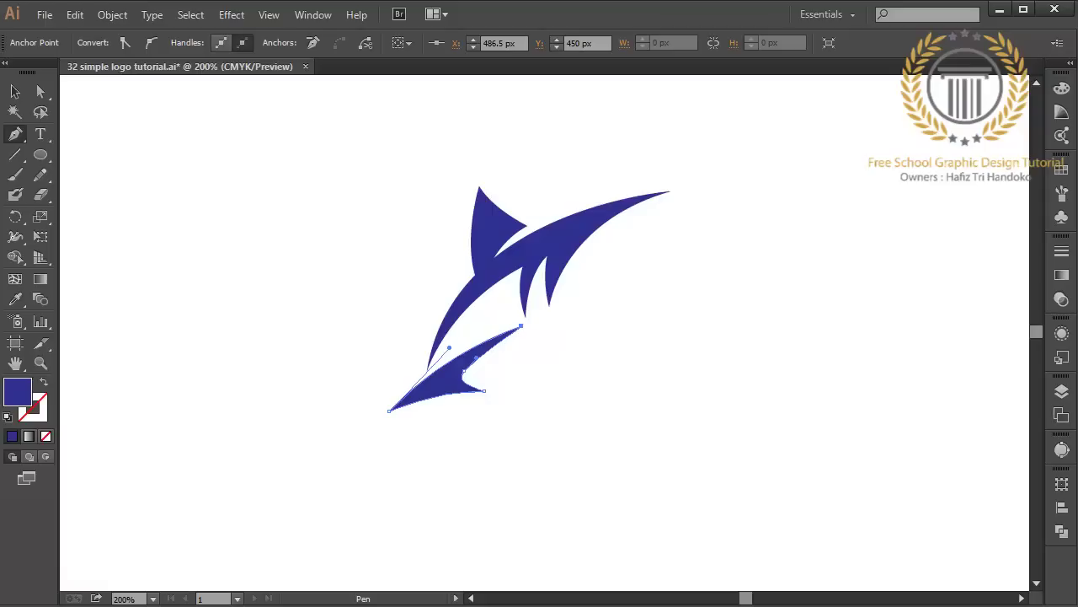
pyautogui.hotkey('ctrl', 'shift', 'a')
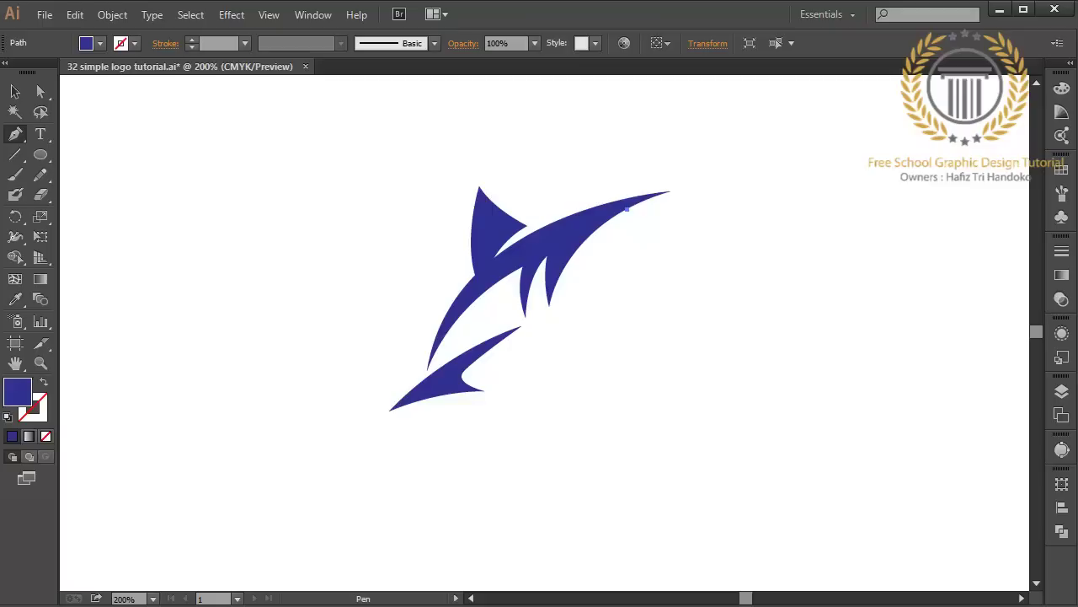
# Start a new navy shape at the crescent's right tip, curving down the right side.
pyautogui.moveTo(725, 201); pyautogui.dragTo(786, 212)
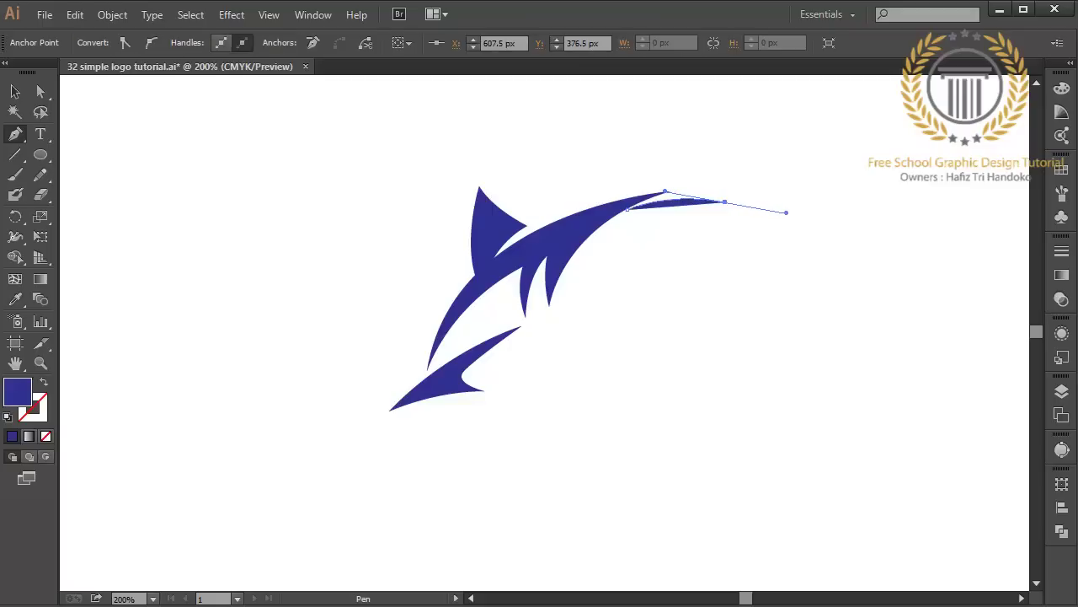
pyautogui.click(725, 201)
pyautogui.moveTo(602, 358); pyautogui.dragTo(490, 422)
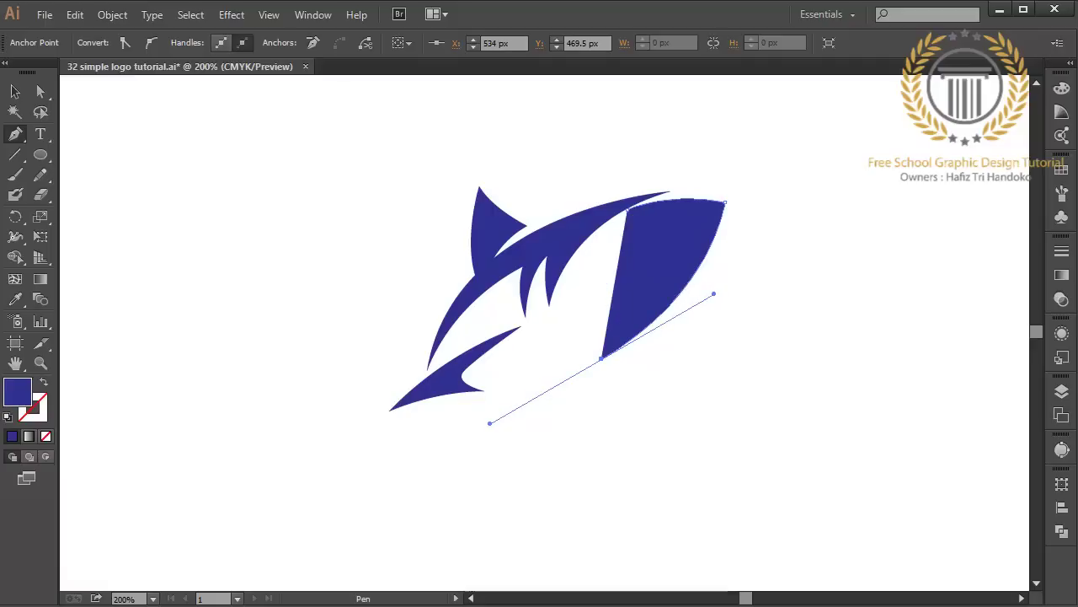
pyautogui.moveTo(443, 481); pyautogui.dragTo(413, 534)
pyautogui.hotkey('ctrl', 'z')
pyautogui.moveTo(465, 509); pyautogui.dragTo(483, 568)
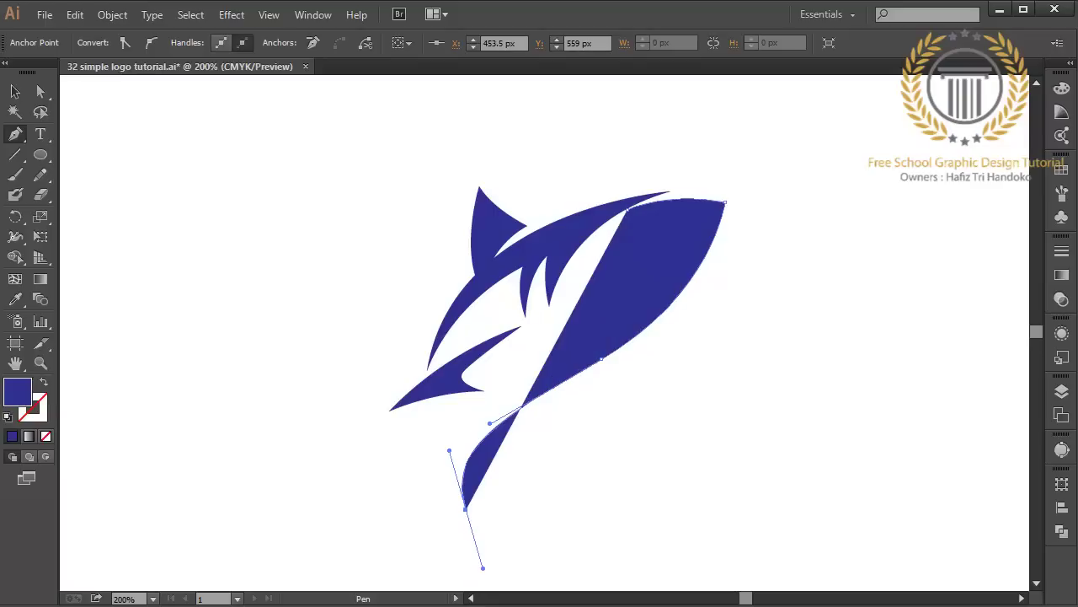
pyautogui.scroll(-2, 483, 567)
pyautogui.scroll(-3, 540, 337)
pyautogui.hscroll(2, 540, 337)
pyautogui.hotkey('ctrl', 'z')
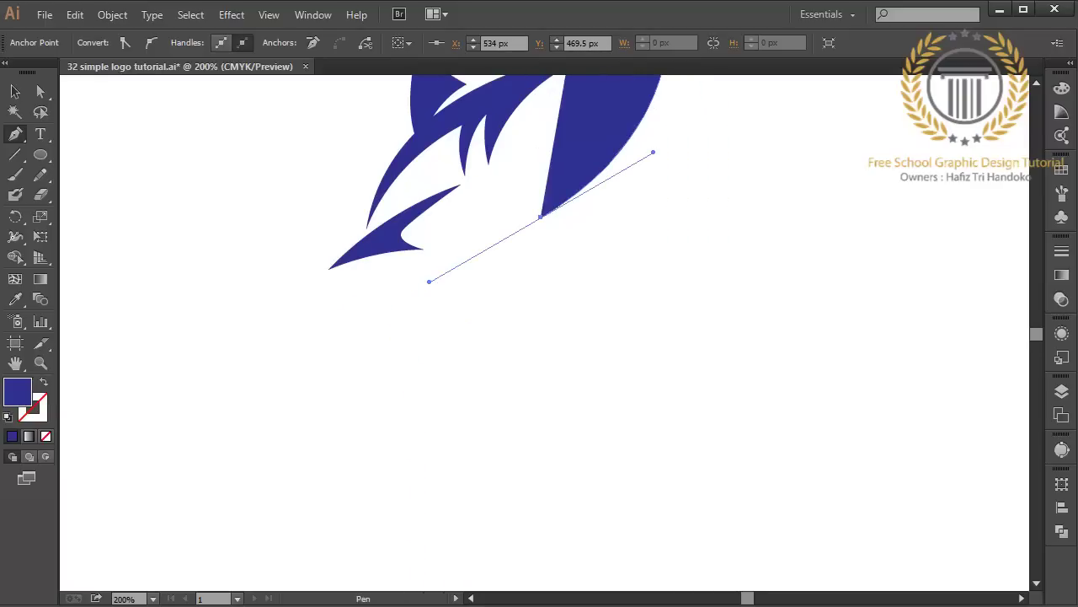
# Continue the path into a rounded belly with a sharp pointed notch starting the tail.
pyautogui.click(430, 281)
pyautogui.moveTo(378, 359); pyautogui.dragTo(373, 415)
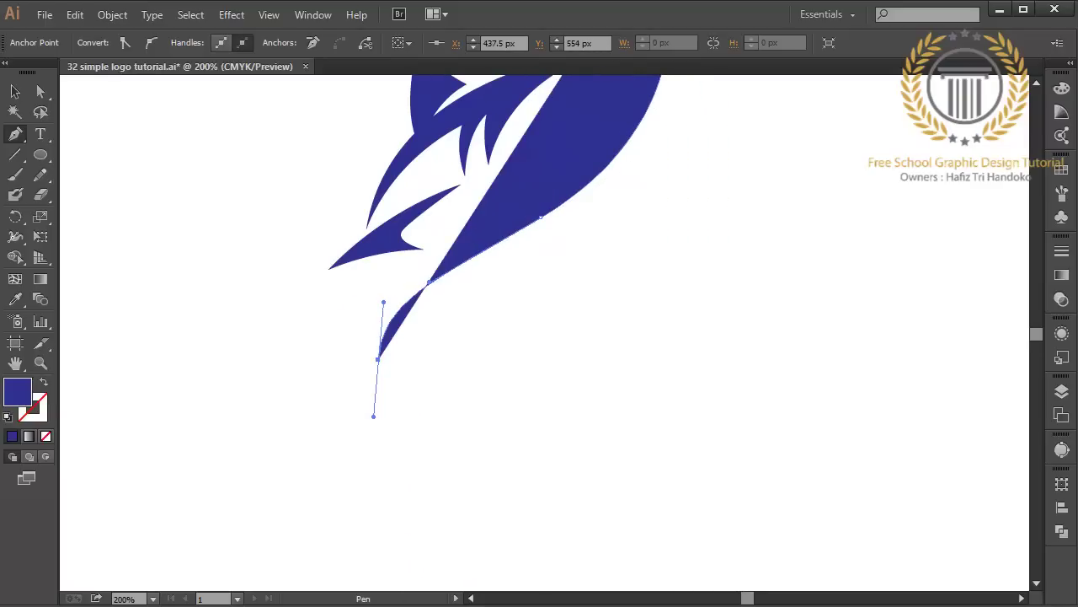
pyautogui.click(422, 423)
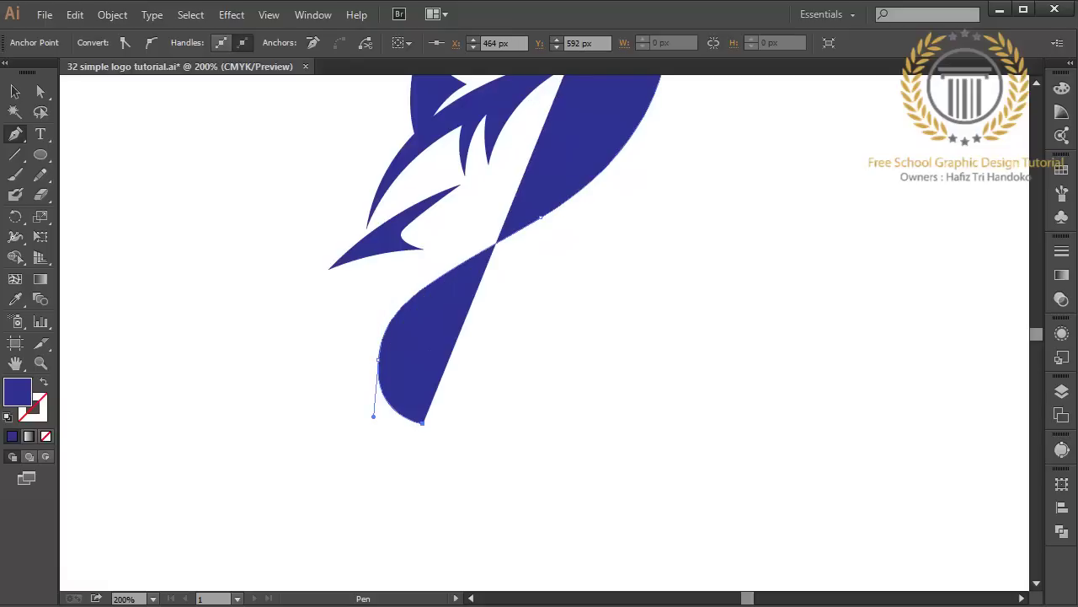
pyautogui.moveTo(370, 386); pyautogui.dragTo(353, 347)
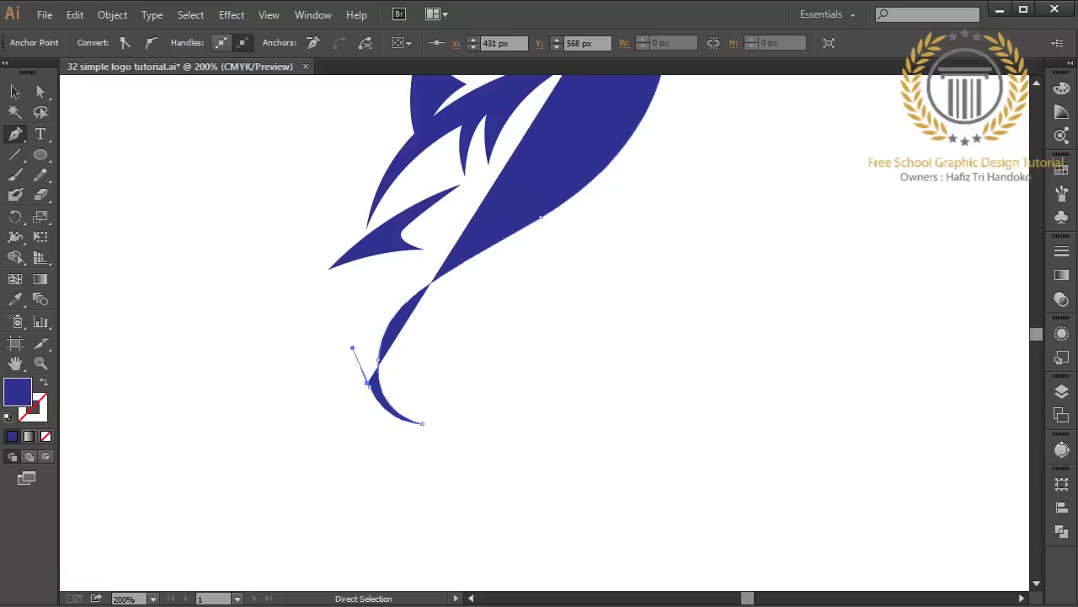
pyautogui.click(371, 386)
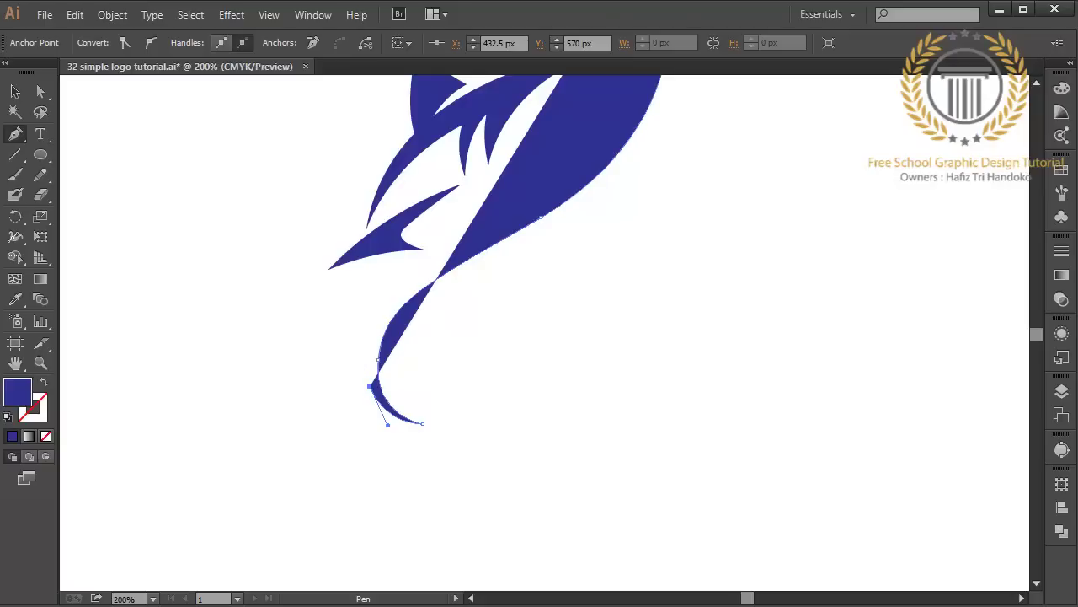
pyautogui.moveTo(428, 449); pyautogui.dragTo(481, 466)
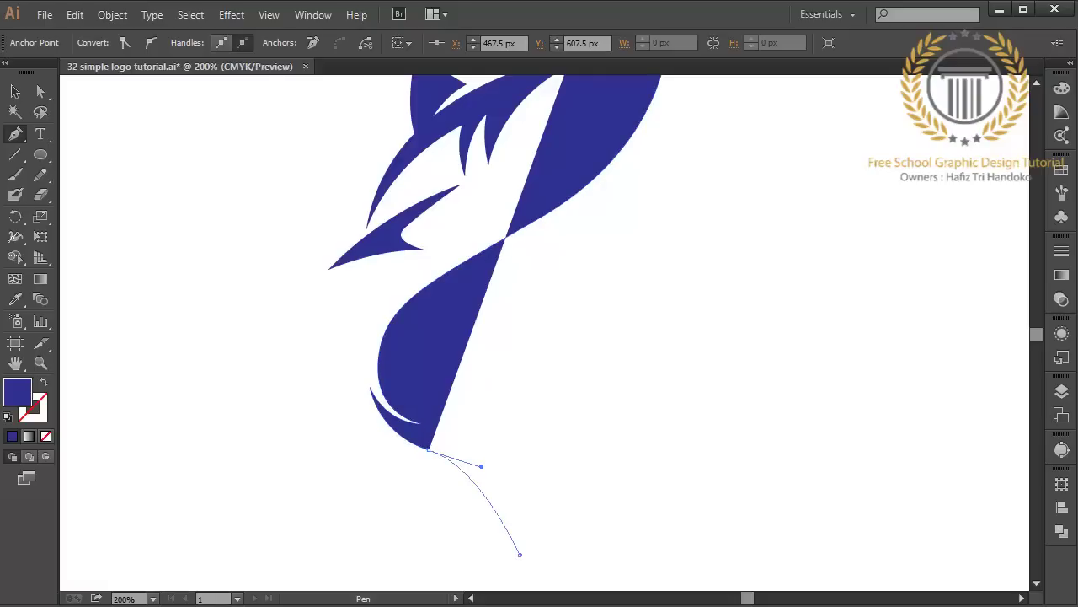
# Draw the tail fin with a bottom tip and a sharp upper fin point.
pyautogui.click(519, 553)
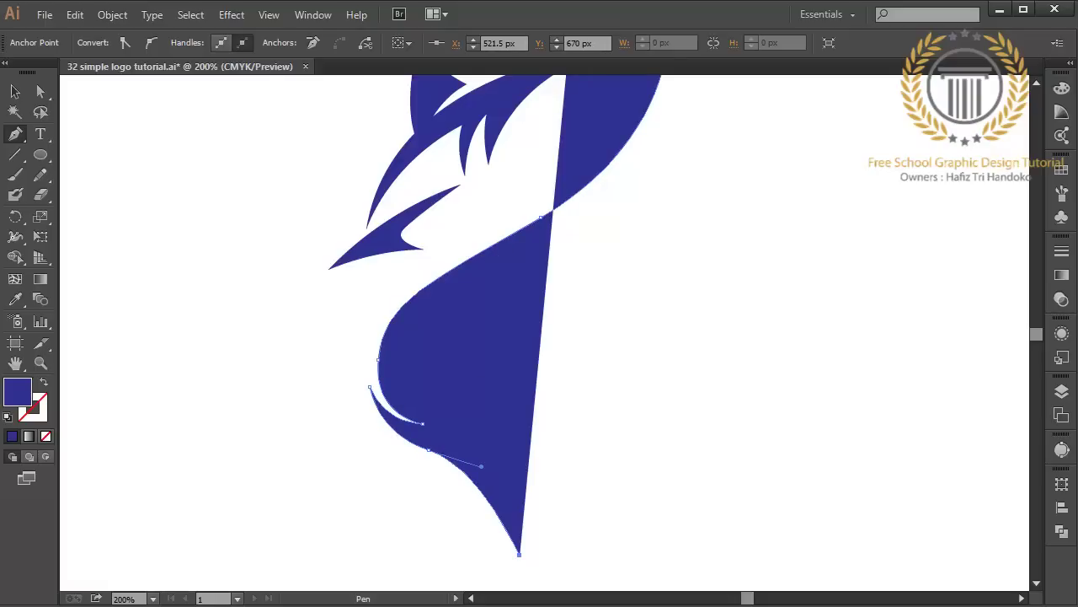
pyautogui.moveTo(508, 458); pyautogui.dragTo(498, 419)
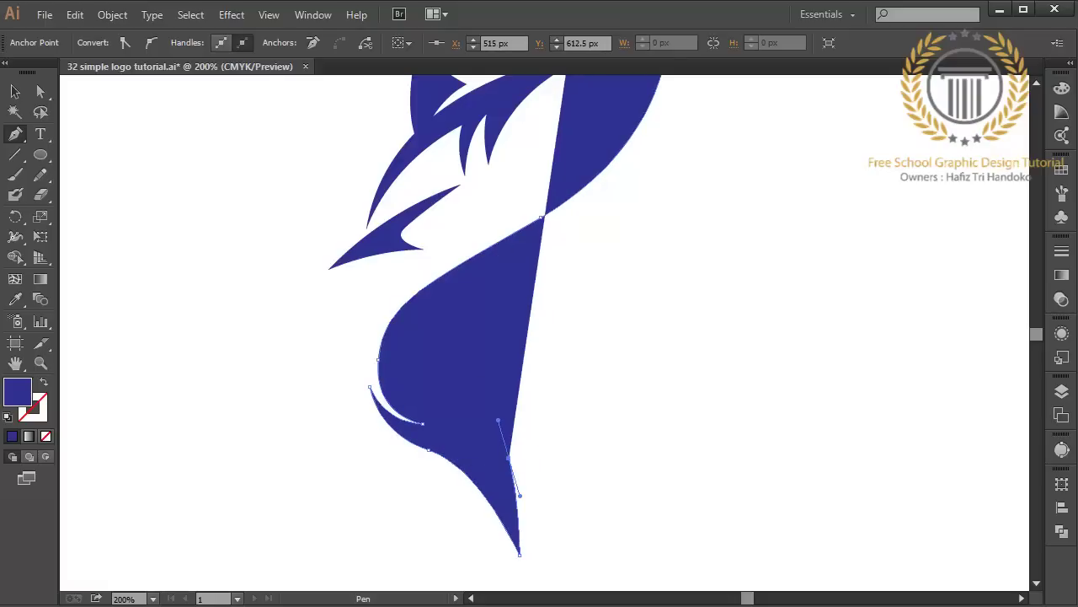
pyautogui.moveTo(577, 328); pyautogui.dragTo(652, 284)
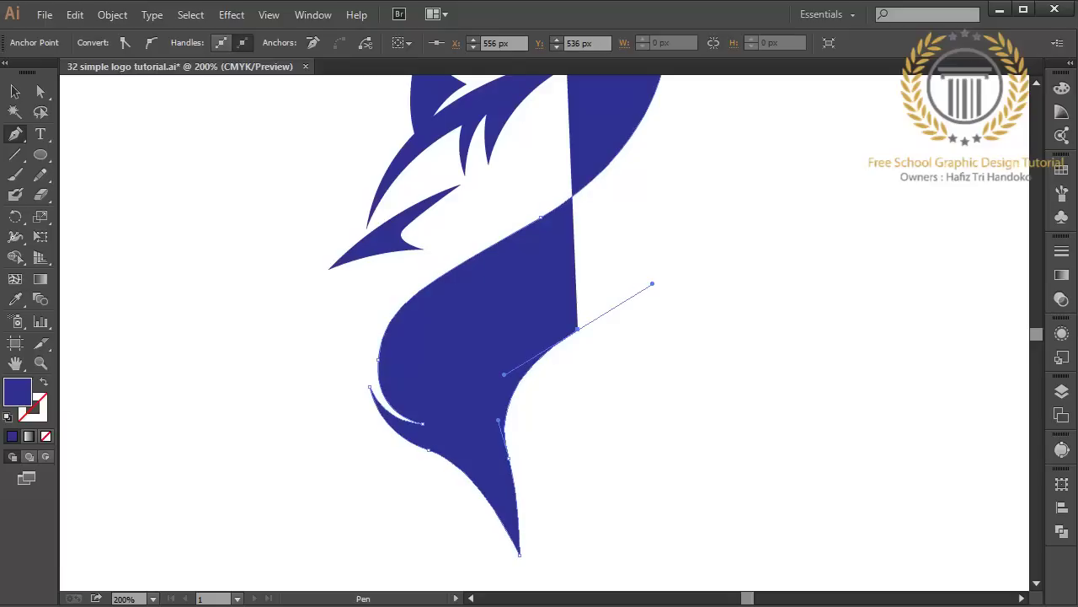
pyautogui.click(578, 329)
pyautogui.moveTo(468, 367); pyautogui.dragTo(428, 407)
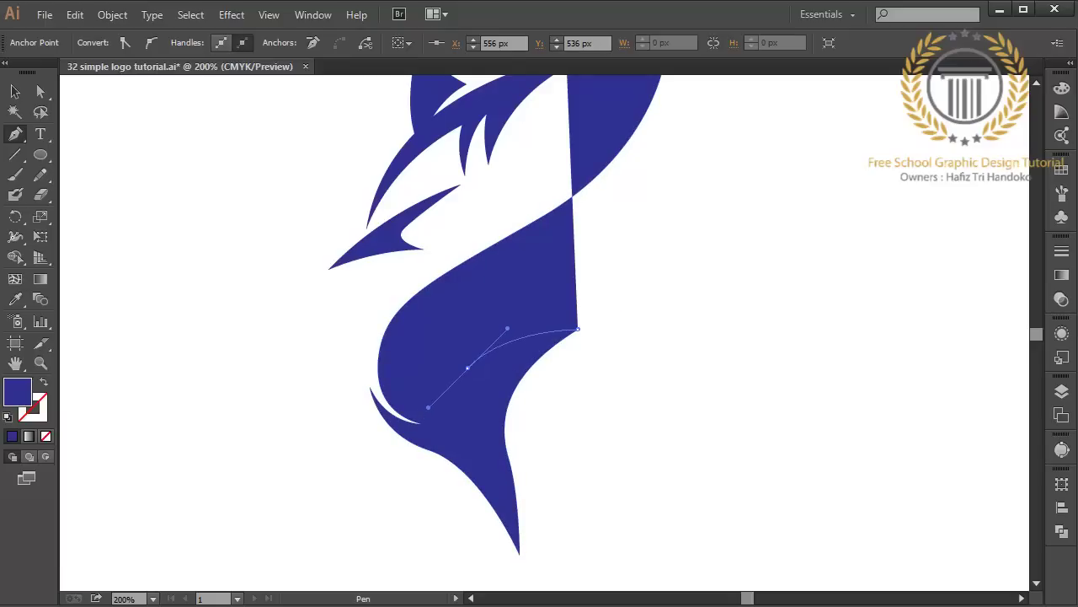
pyautogui.moveTo(396, 356); pyautogui.dragTo(401, 329)
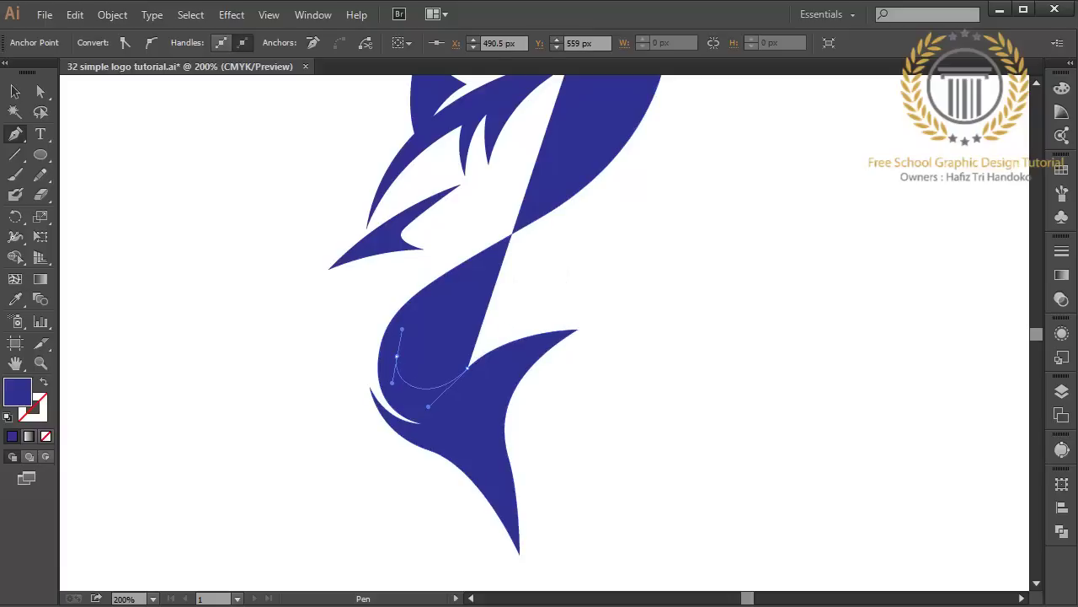
# Sweep the body curve up to a sharp snout tip and close it on the head's top edge.
pyautogui.click(540, 218)
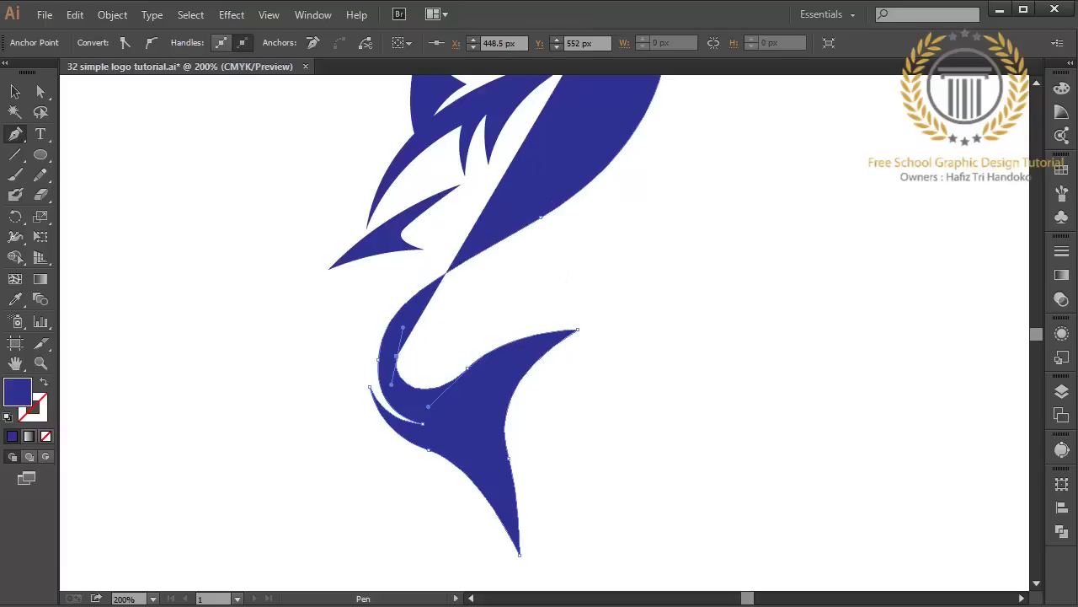
pyautogui.moveTo(509, 250); pyautogui.dragTo(607, 197)
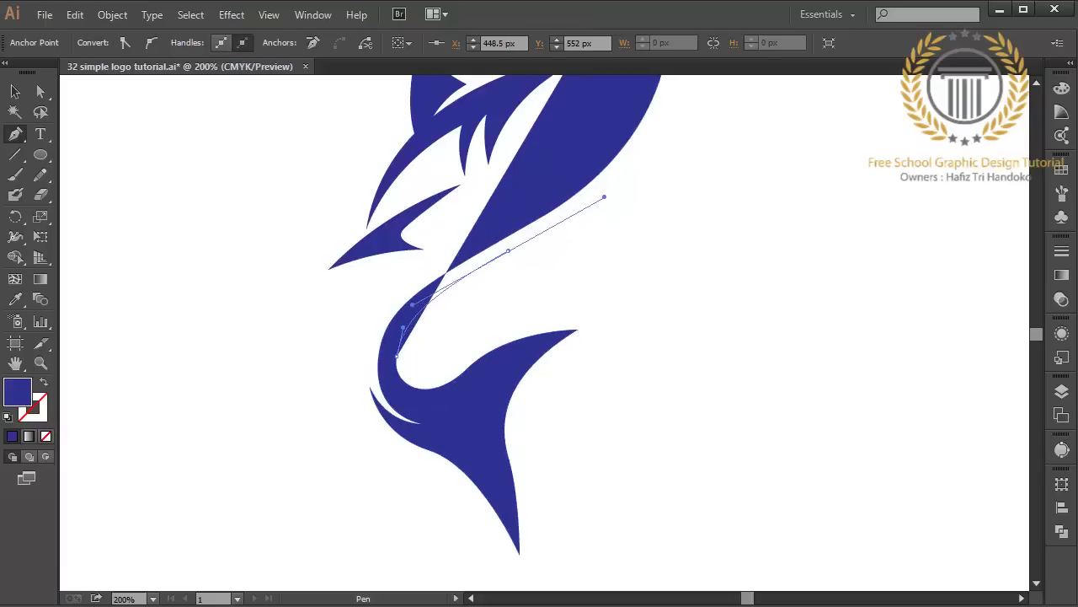
pyautogui.moveTo(590, 253); pyautogui.dragTo(488, 414)
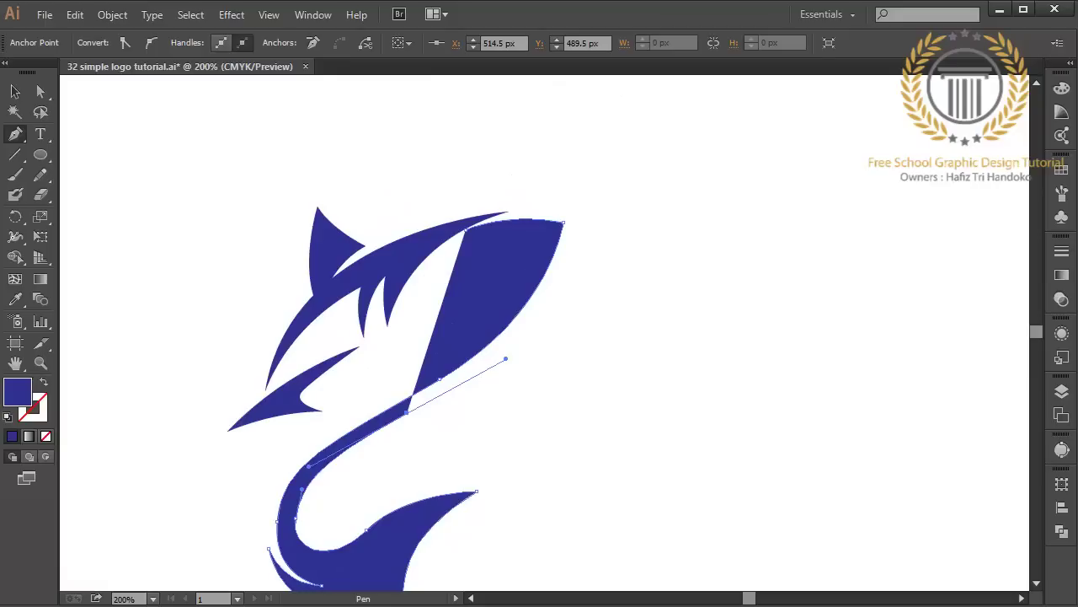
pyautogui.moveTo(575, 217); pyautogui.dragTo(600, 119)
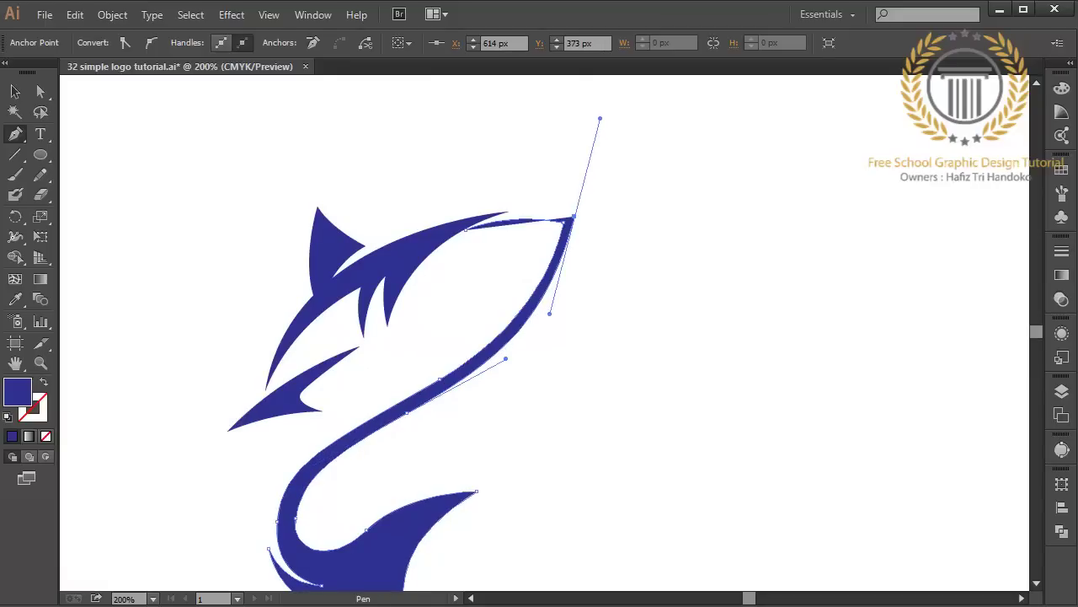
pyautogui.click(574, 217)
pyautogui.moveTo(453, 226); pyautogui.dragTo(399, 256)
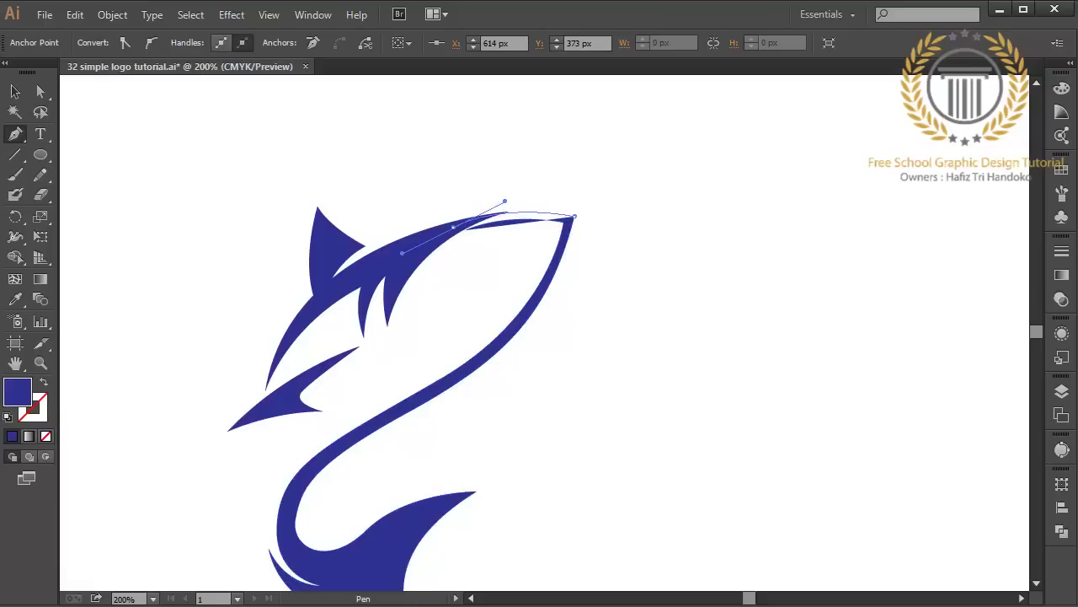
pyautogui.click(503, 212)
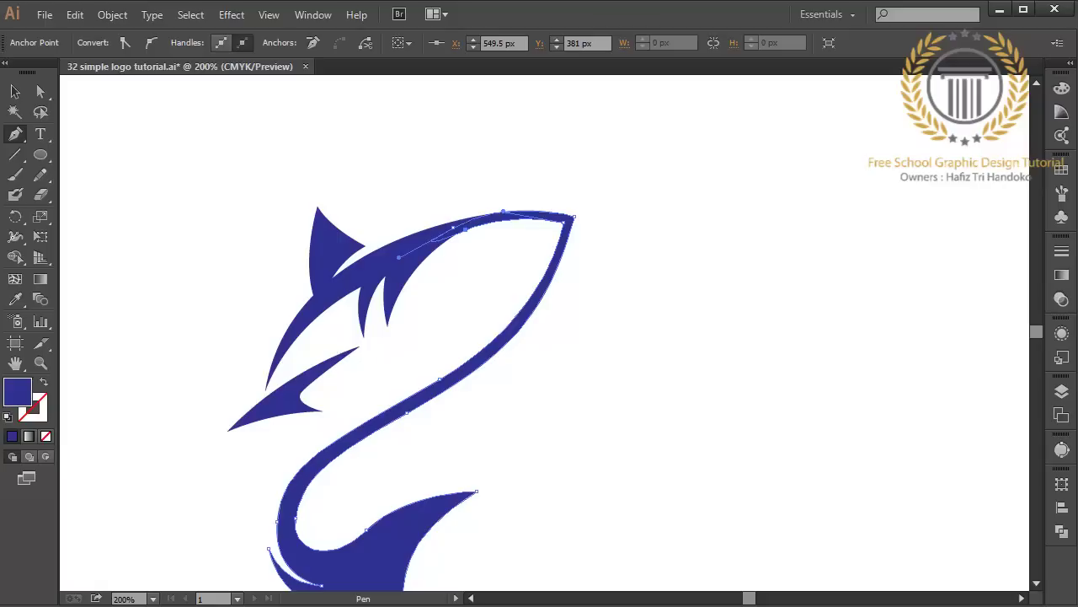
pyautogui.click(450, 247)
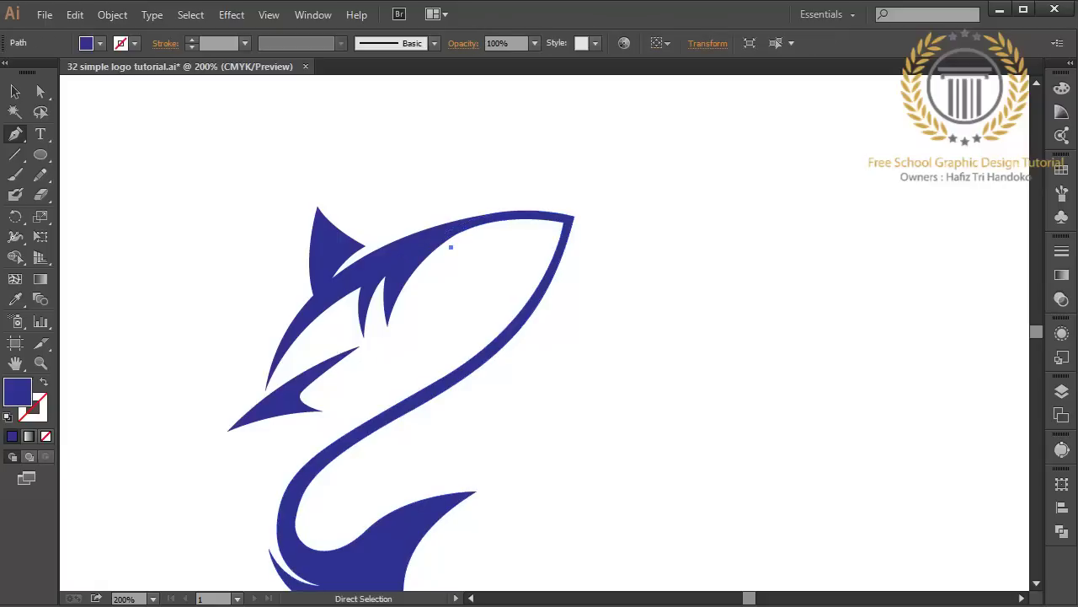
# Draw a small filled triangular eye on the shark's head.
pyautogui.hotkey('ctrl', 'z')
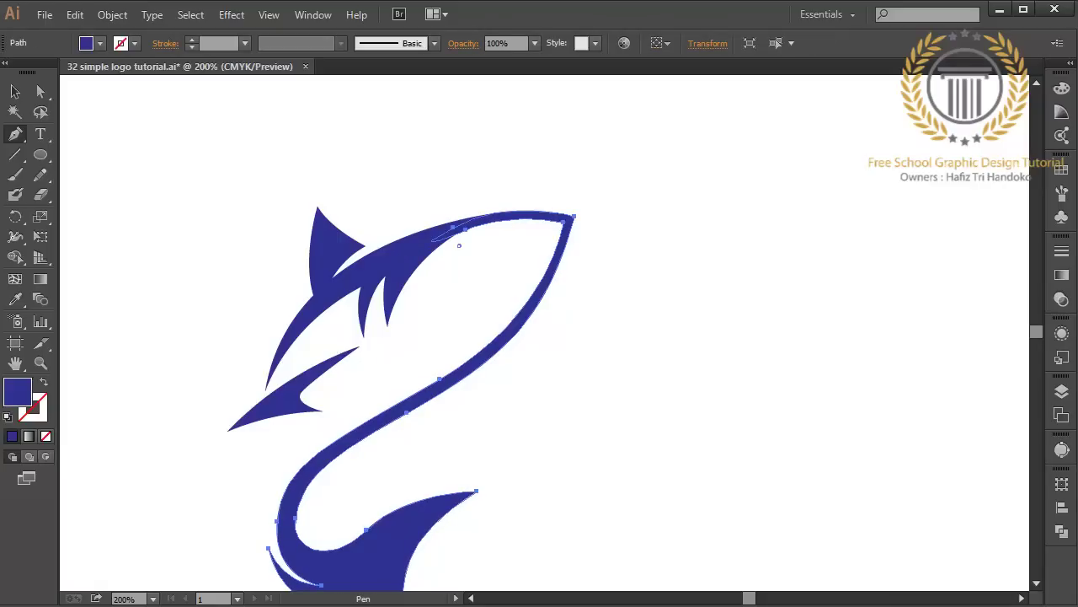
pyautogui.click(458, 245)
pyautogui.click(494, 230)
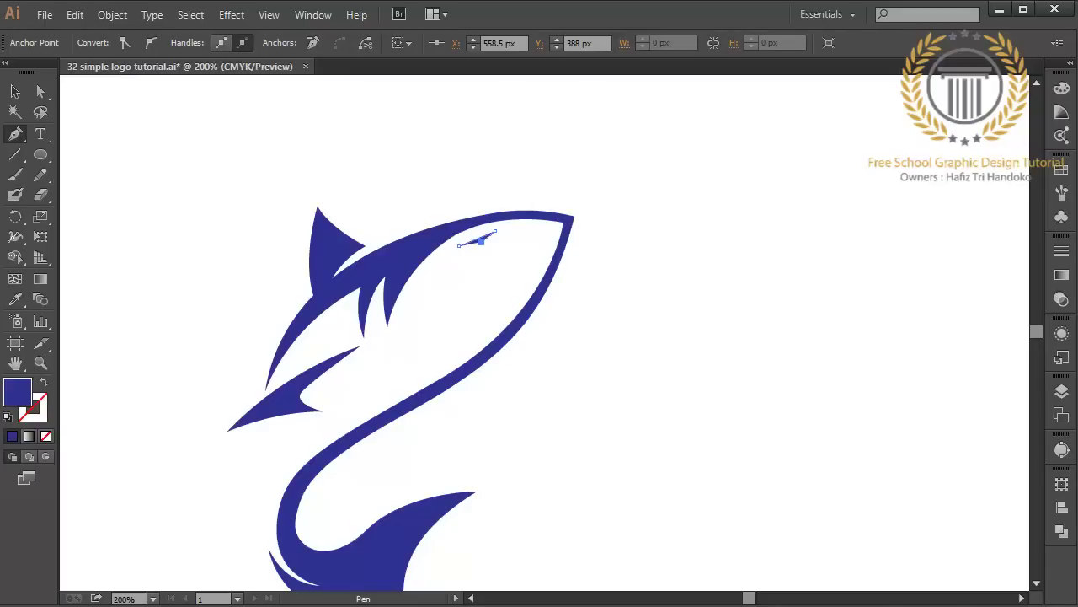
pyautogui.click(477, 253)
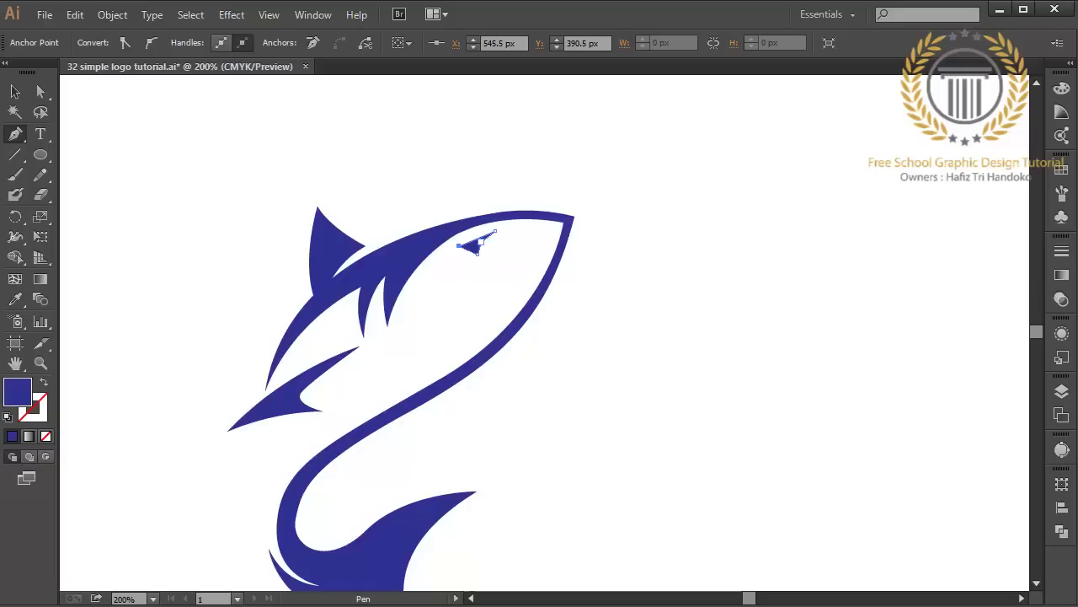
pyautogui.hotkey('ctrl', 'shift', 'a')
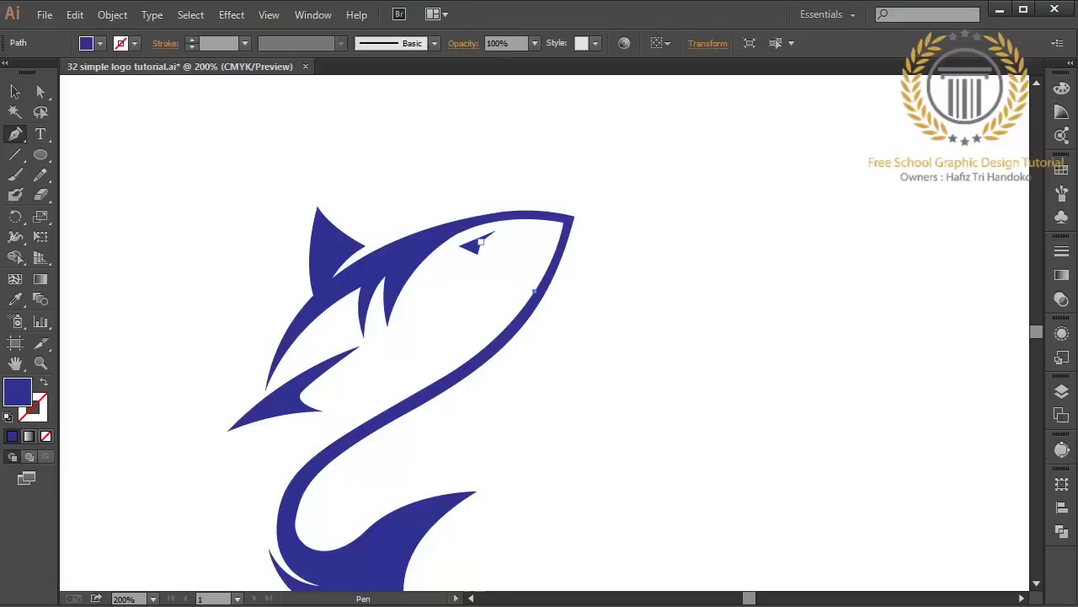
# Draw a curved navy mouth shape with sharp corners on the head.
pyautogui.moveTo(442, 305); pyautogui.dragTo(377, 354)
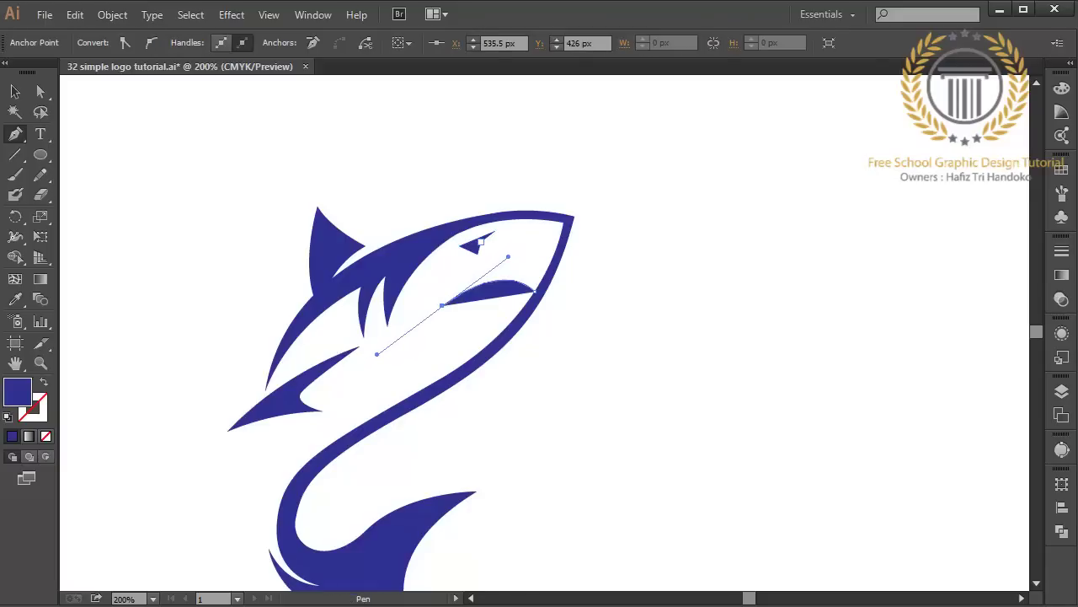
pyautogui.click(441, 305)
pyautogui.moveTo(522, 313); pyautogui.dragTo(533, 356)
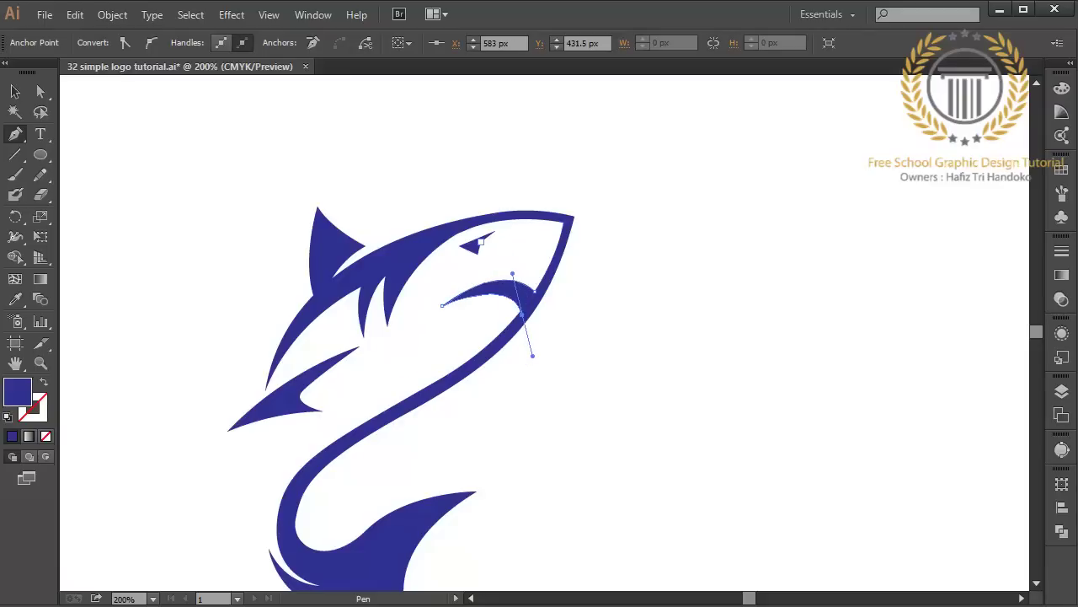
pyautogui.click(521, 313)
pyautogui.keyDown('ctrl'); pyautogui.click(605, 296); pyautogui.keyUp('ctrl')
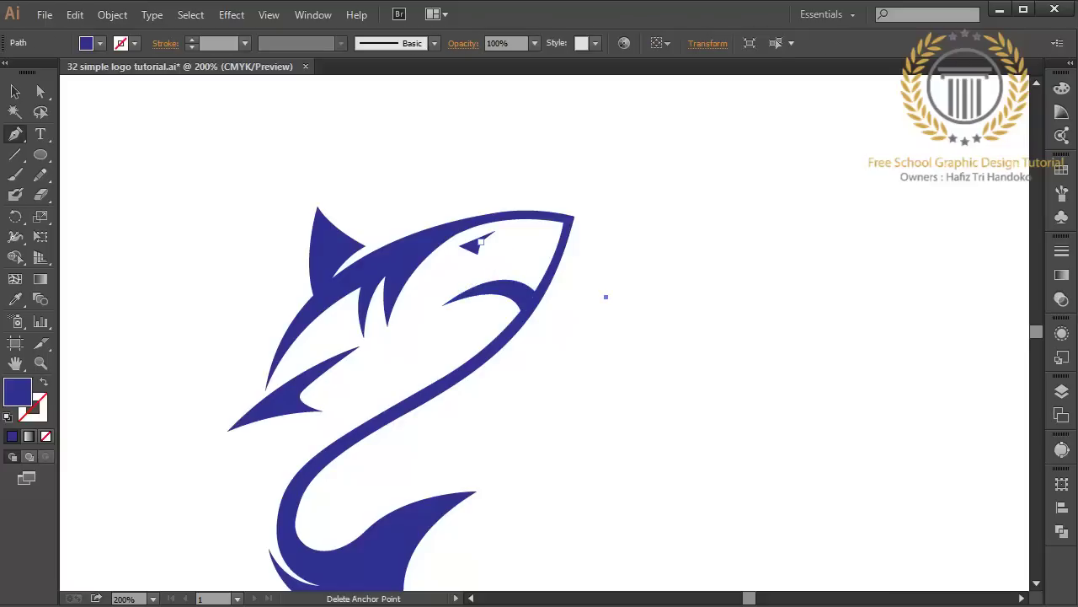
# Select the triangular eye with the Selection tool and remove it.
pyautogui.press('v')
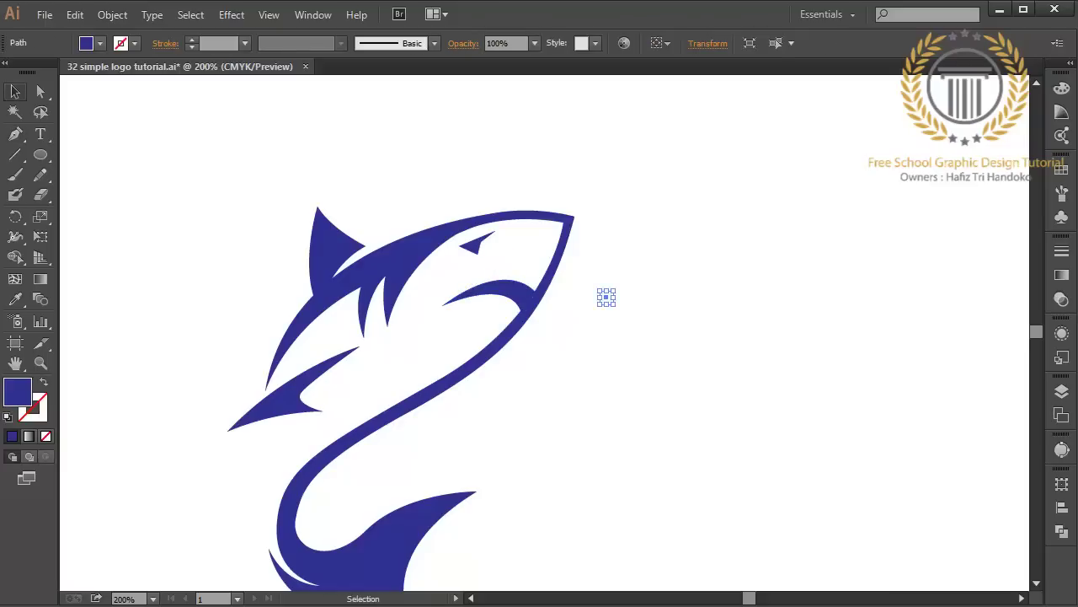
pyautogui.click(606, 297)
pyautogui.click(476, 243)
pyautogui.hotkey('ctrl', 'shift', 'a')
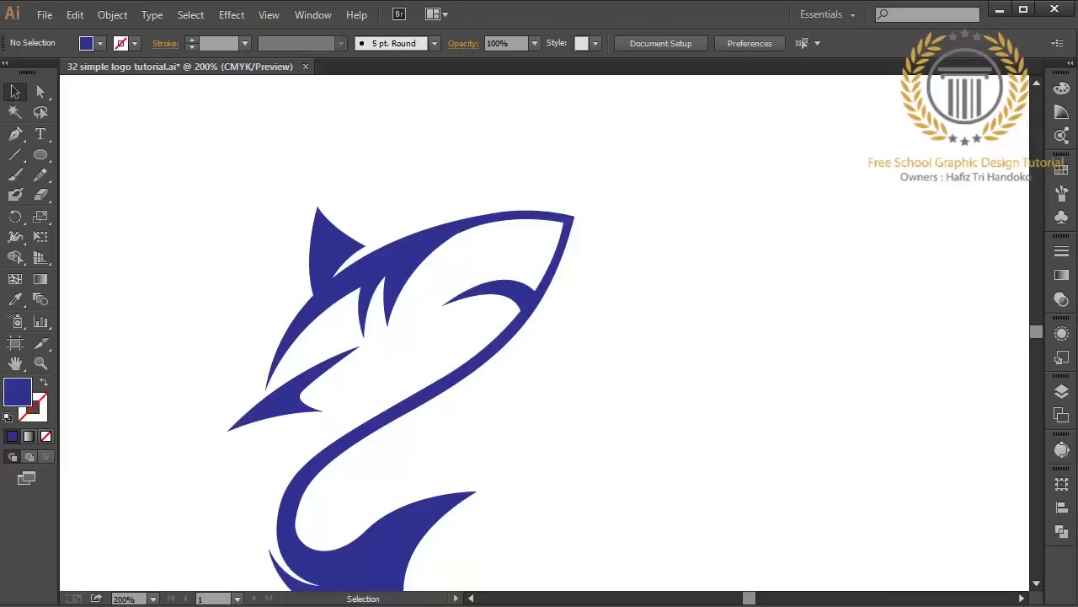
pyautogui.press('p')
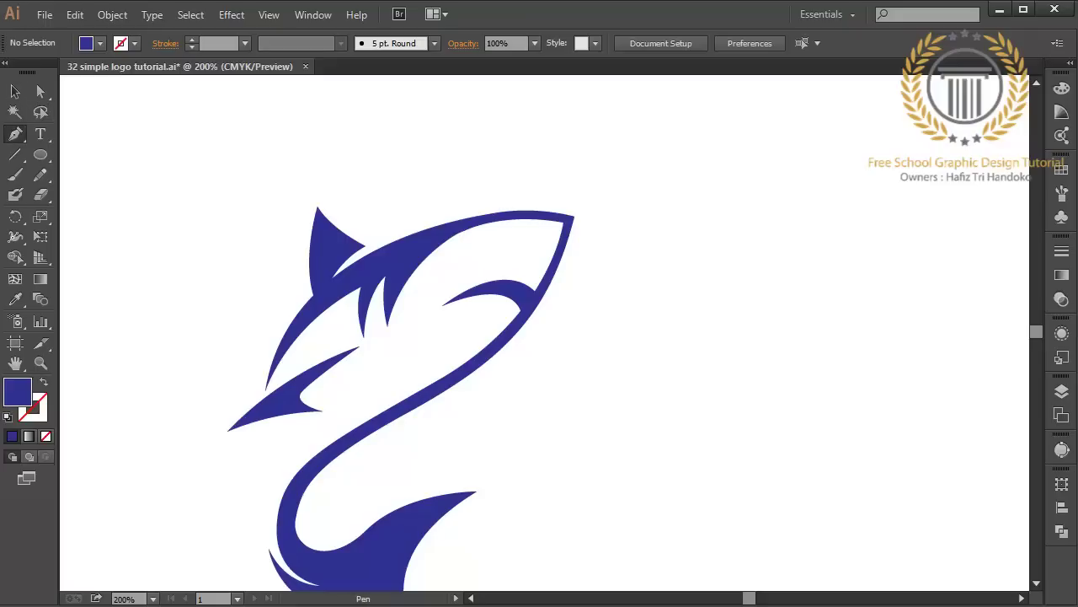
# Draw a slim slanted eye slit on the head and discard the stray anchor point.
pyautogui.click(459, 238)
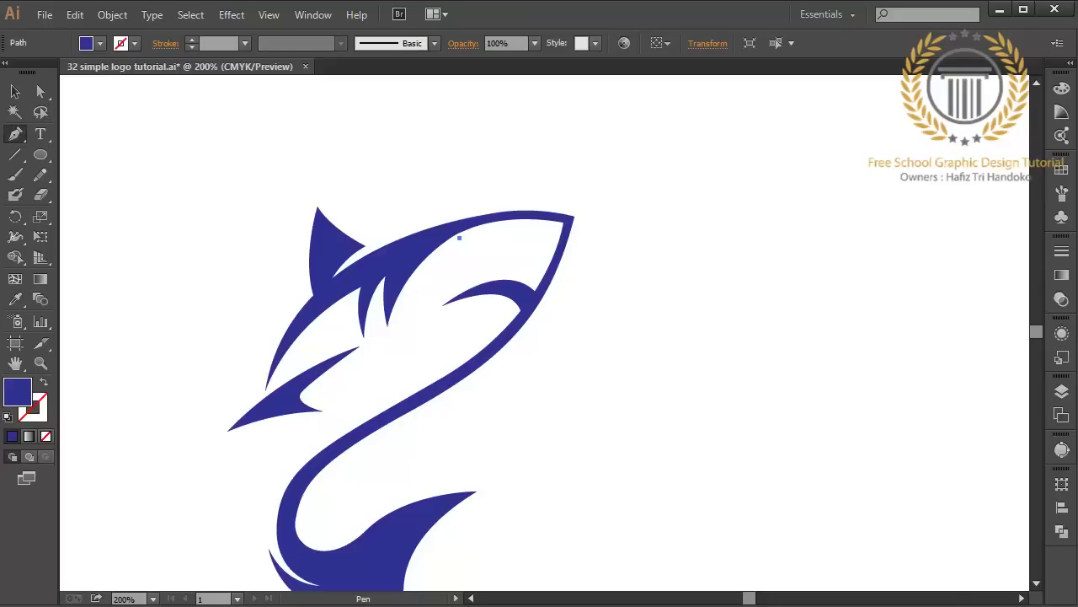
pyautogui.moveTo(496, 233); pyautogui.dragTo(519, 235)
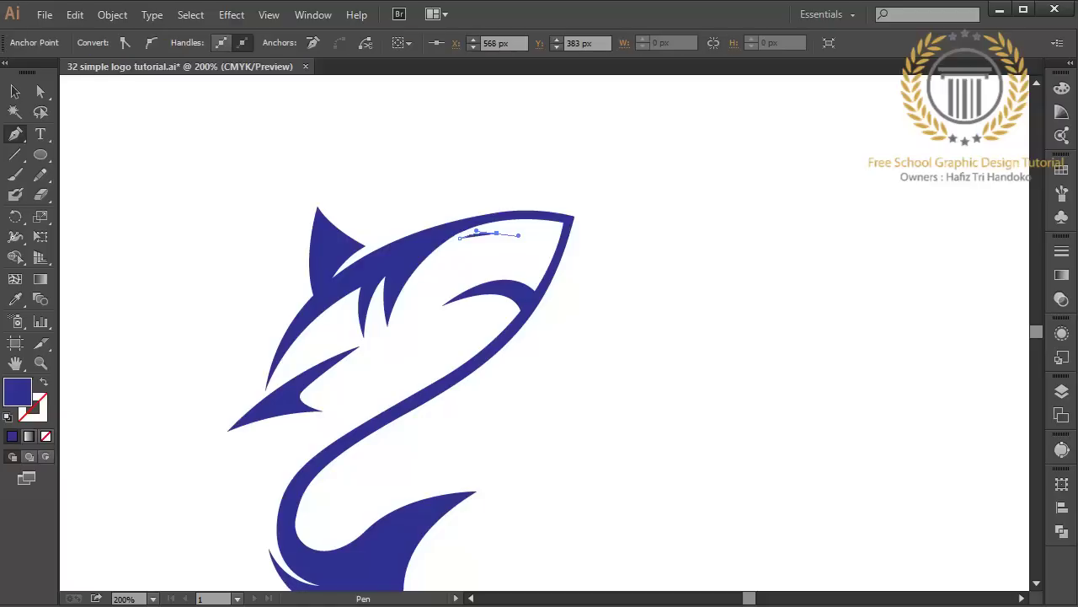
pyautogui.click(496, 232)
pyautogui.click(468, 248)
pyautogui.moveTo(474, 240); pyautogui.dragTo(453, 245)
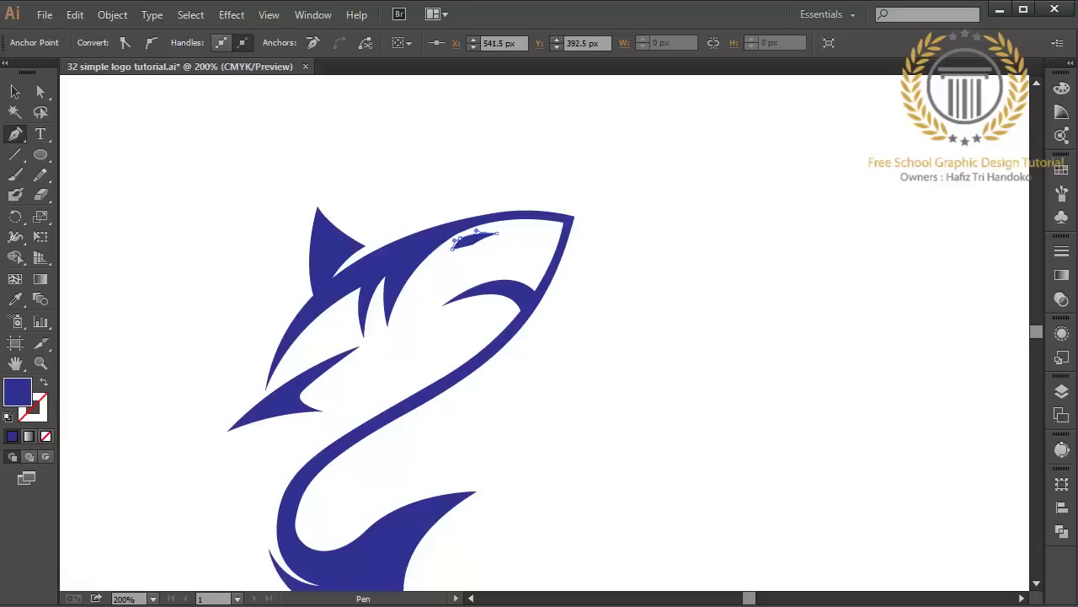
pyautogui.click(332, 204)
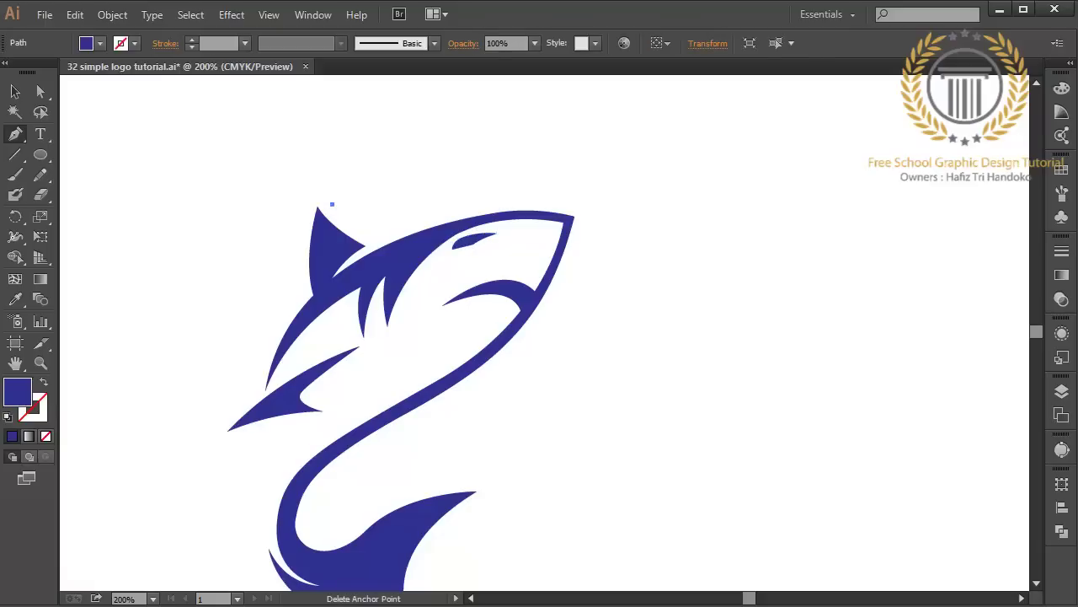
pyautogui.hotkey('ctrl', 'shift', 'a')
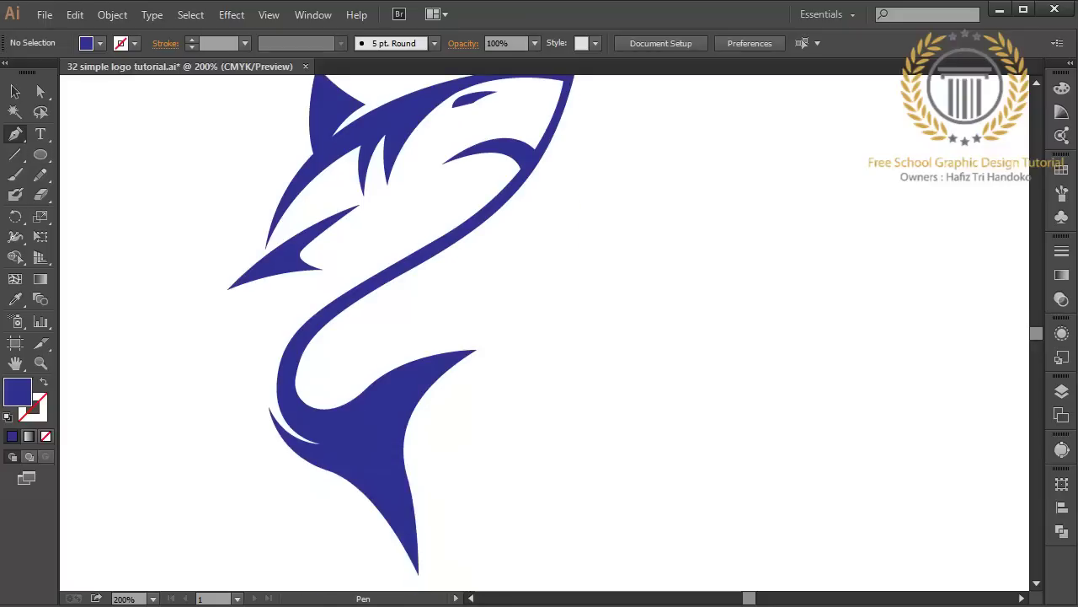
# Draw a small pointed fin jutting from the shark's mid-body curve.
pyautogui.scroll(-3, 331, 204)
pyautogui.hscroll(-1, 331, 204)
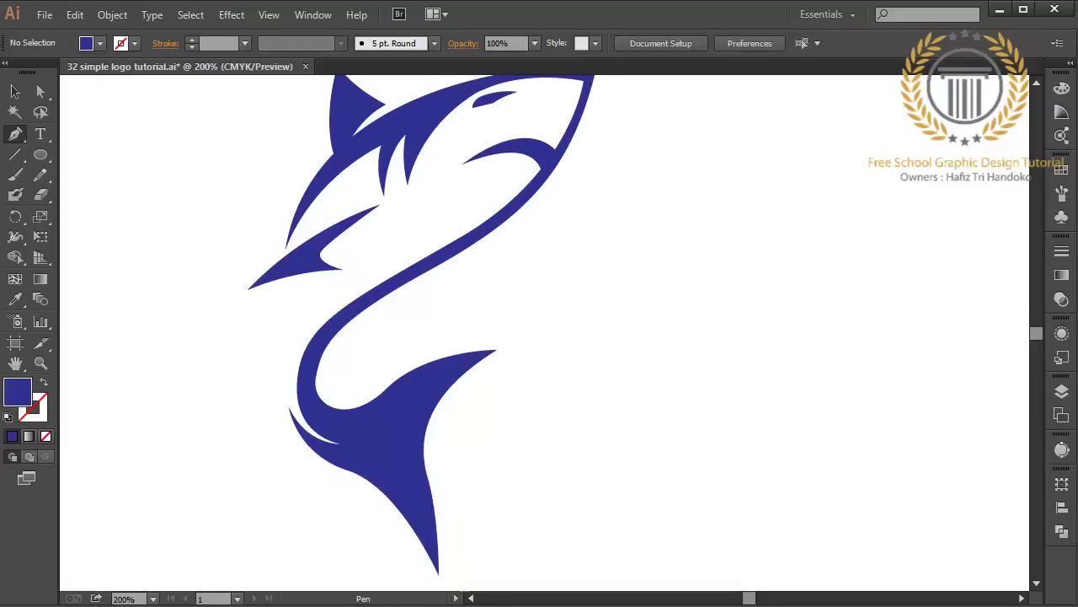
pyautogui.click(461, 259)
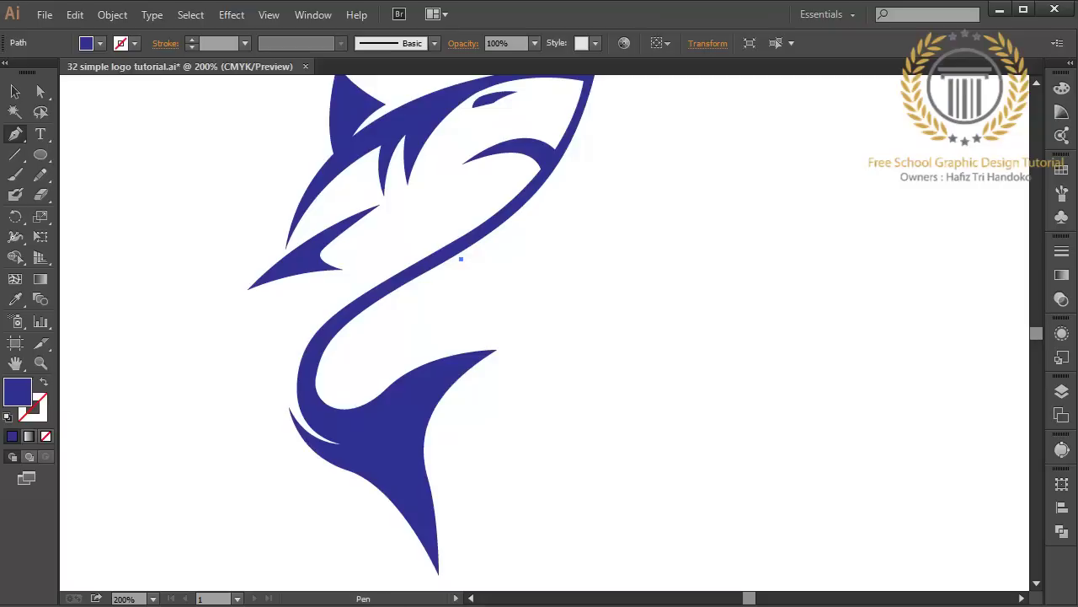
pyautogui.click(439, 317)
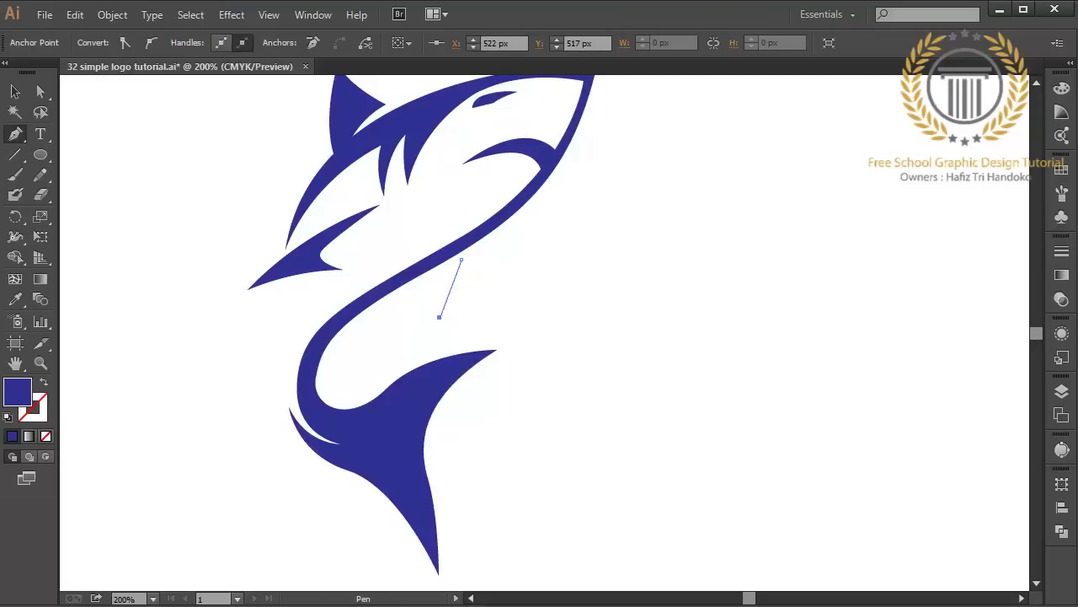
pyautogui.moveTo(400, 284)
pyautogui.mouseDown()
pyautogui.moveTo(371, 286)
pyautogui.moveTo(411, 285)
pyautogui.mouseUp()
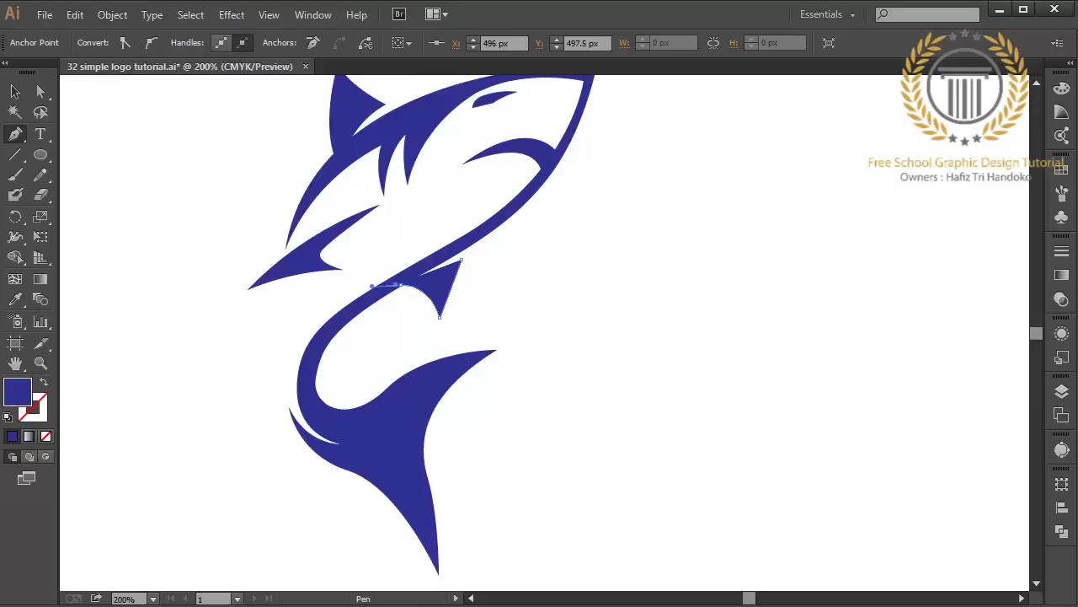
pyautogui.moveTo(395, 284); pyautogui.dragTo(420, 268)
pyautogui.hotkey('ctrl', 'z')
pyautogui.moveTo(372, 286); pyautogui.dragTo(420, 270)
pyautogui.keyDown('ctrl'); pyautogui.click(461, 259); pyautogui.keyUp('ctrl')
# Reshape the left pectoral fin's inner curve by adjusting its anchor with Direct Selection.
pyautogui.press('a')
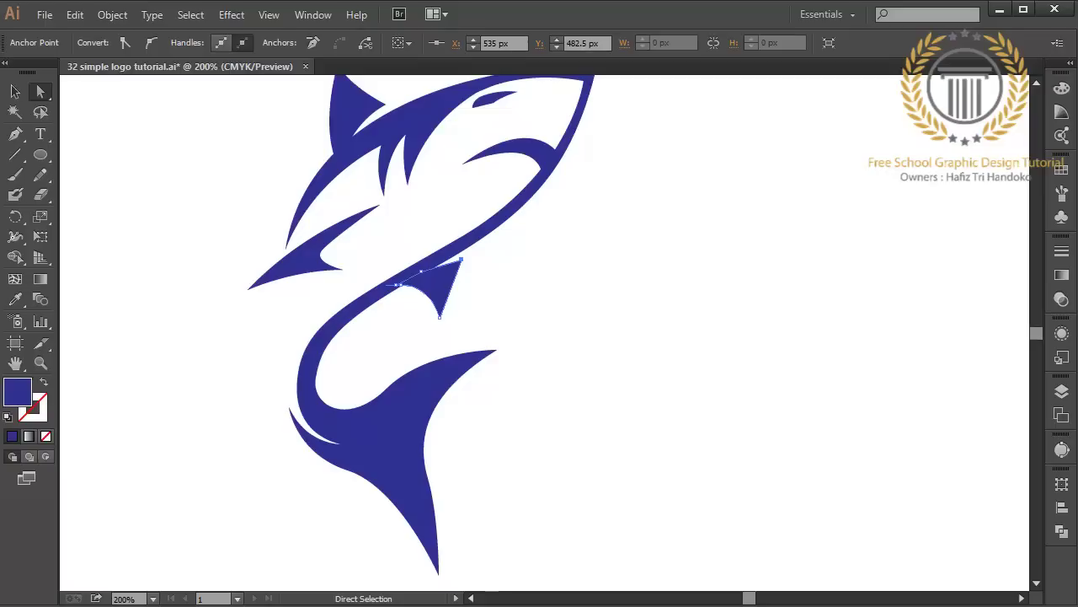
pyautogui.click(328, 257)
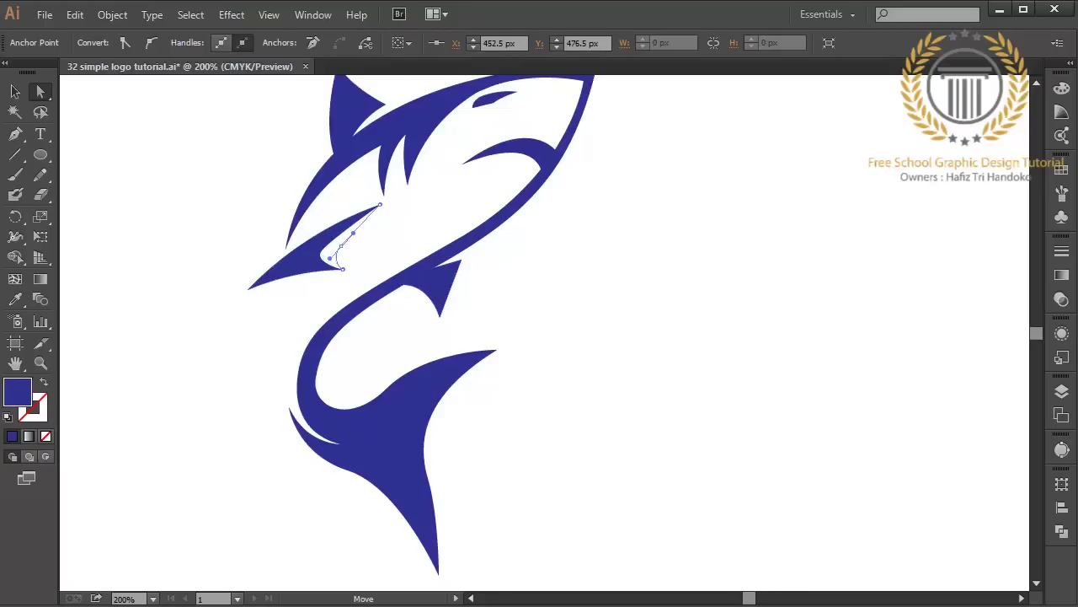
pyautogui.moveTo(341, 245); pyautogui.dragTo(336, 243)
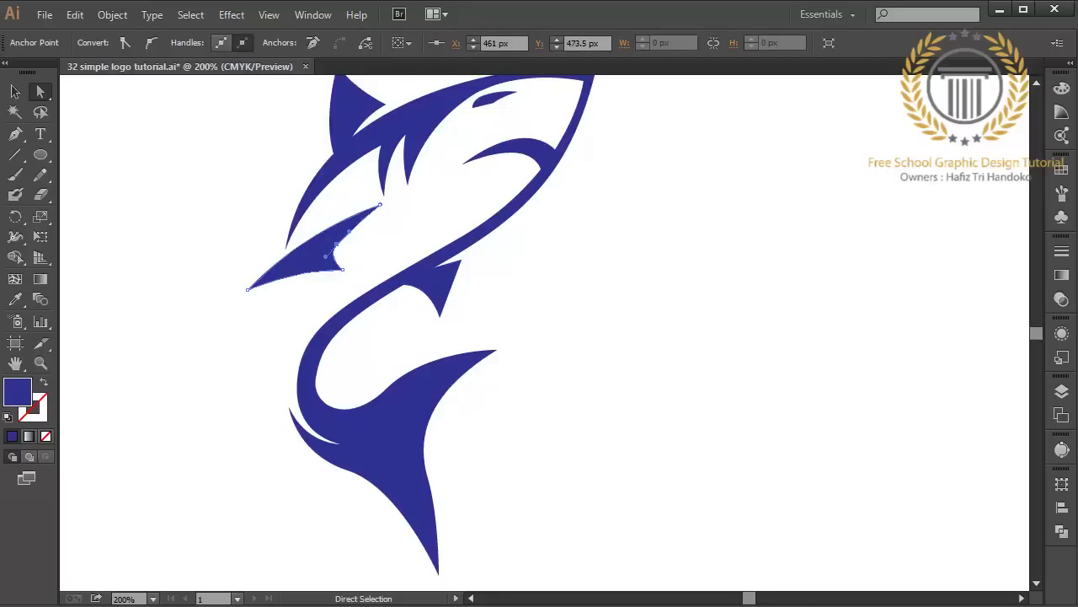
pyautogui.hotkey('ctrl', 'shift', 'a')
pyautogui.click(336, 245)
pyautogui.moveTo(349, 231); pyautogui.dragTo(343, 225)
pyautogui.hotkey('ctrl', 'shift', 'a')
pyautogui.press('p')
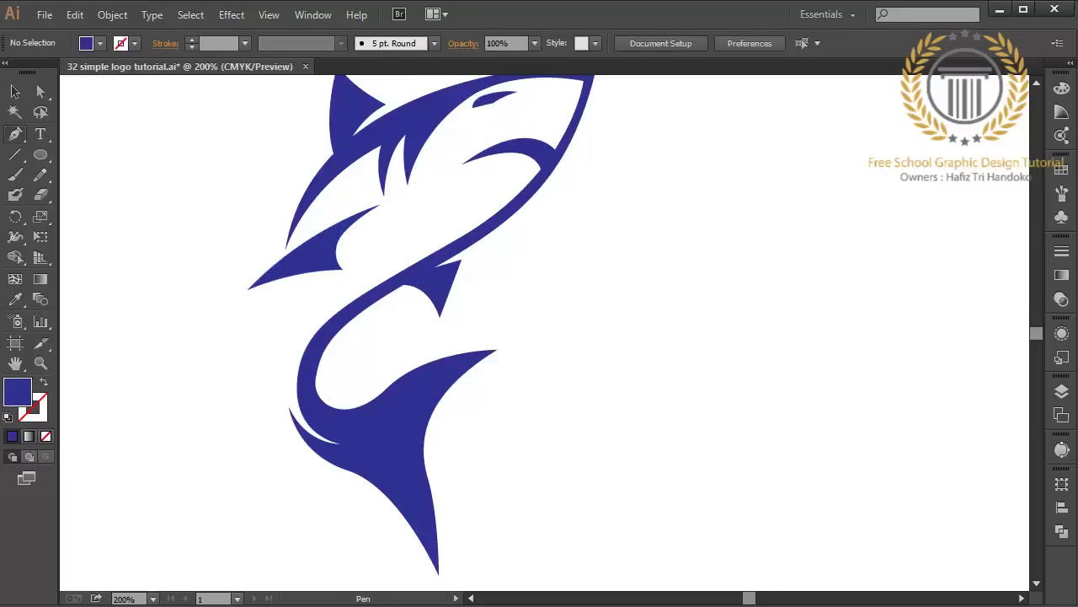
pyautogui.moveTo(421, 337); pyautogui.dragTo(320, 355)
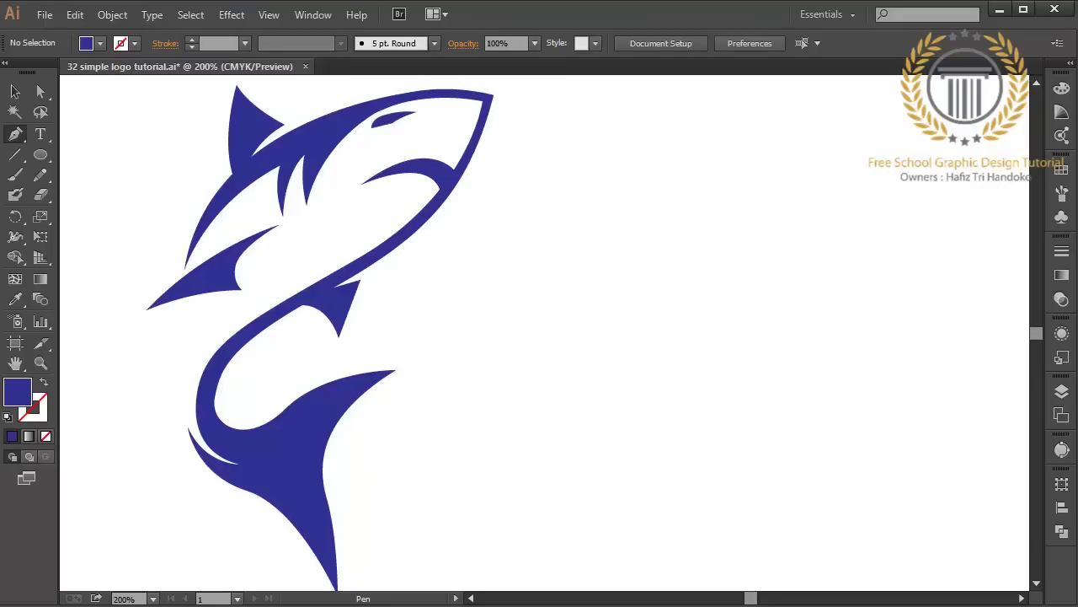
# Enlarge the dorsal fin and nudge it slightly right and down.
pyautogui.click(16, 91)
pyautogui.click(253, 127)
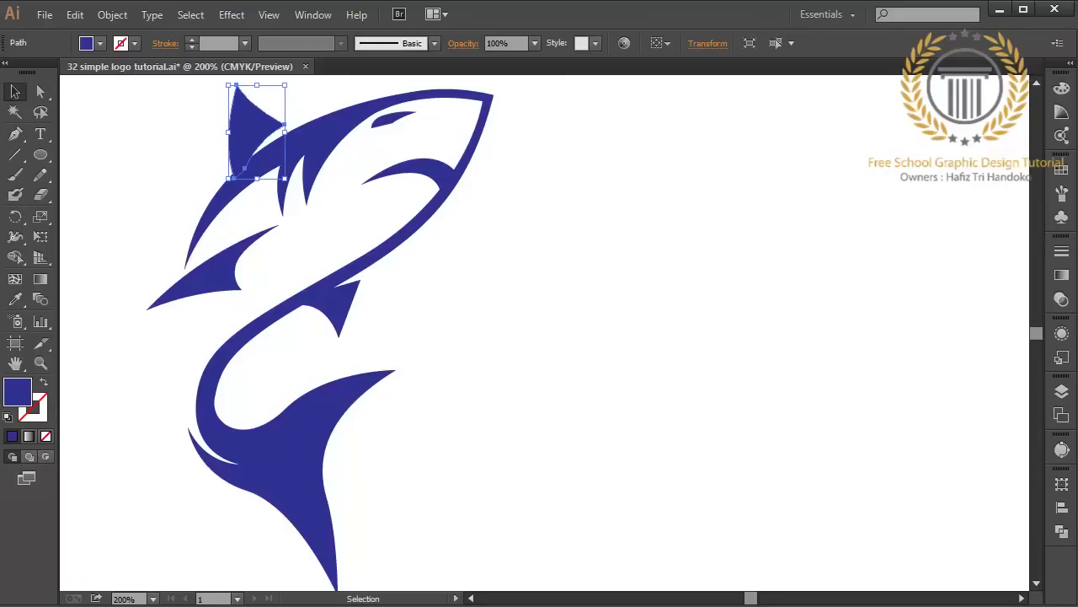
pyautogui.scroll(5, 539, 337)
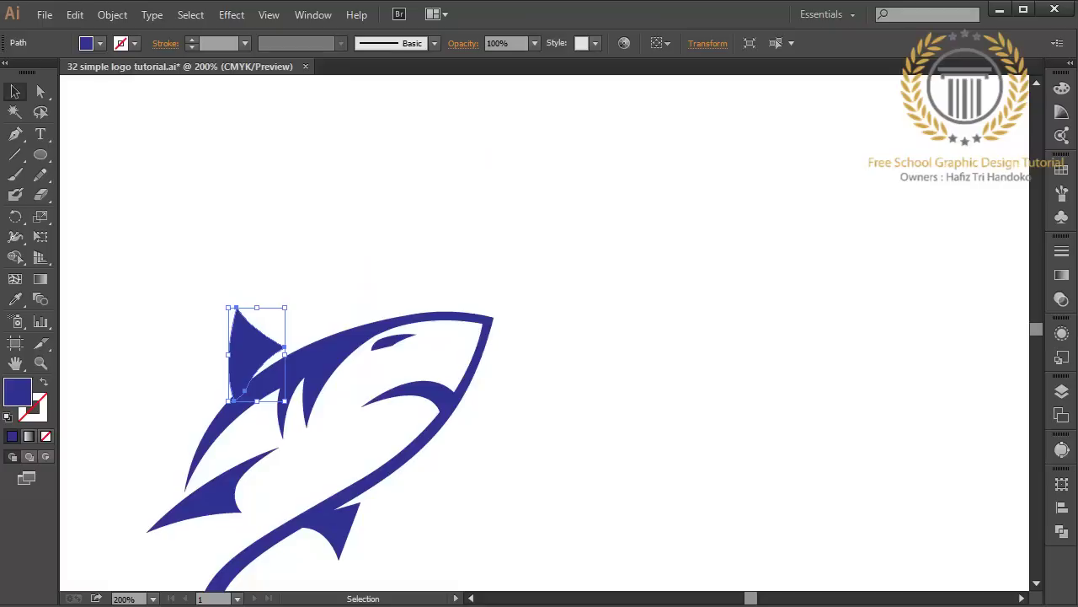
pyautogui.moveTo(228, 309); pyautogui.dragTo(208, 275)
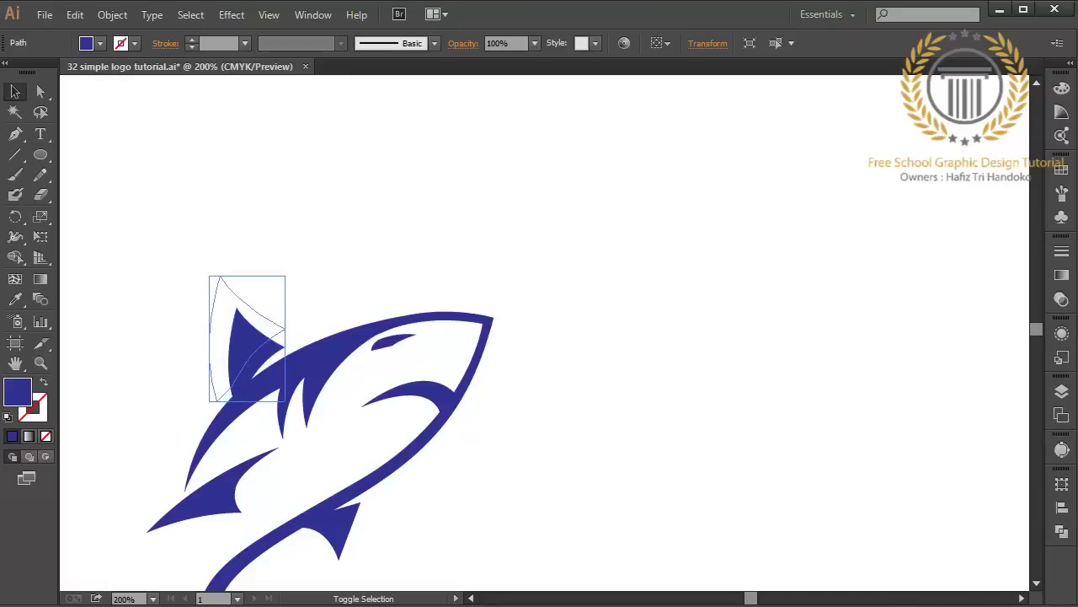
pyautogui.moveTo(244, 337); pyautogui.dragTo(256, 348)
pyautogui.hotkey('ctrl', 'shift', 'a')
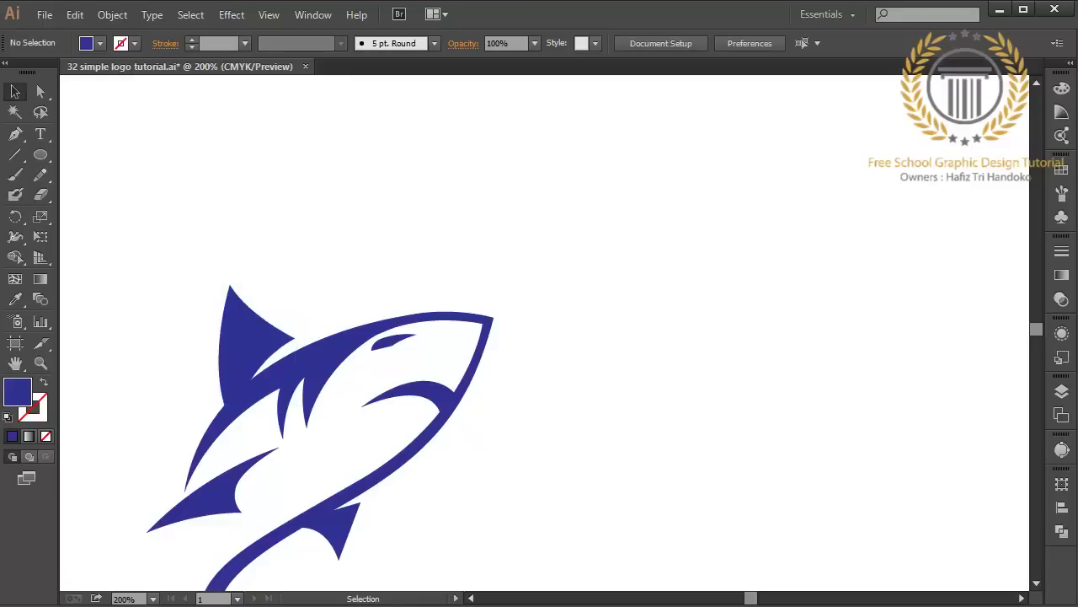
# Enlarge the left pectoral fin toward the lower left and shift it slightly right.
pyautogui.scroll(-5, 545, 333)
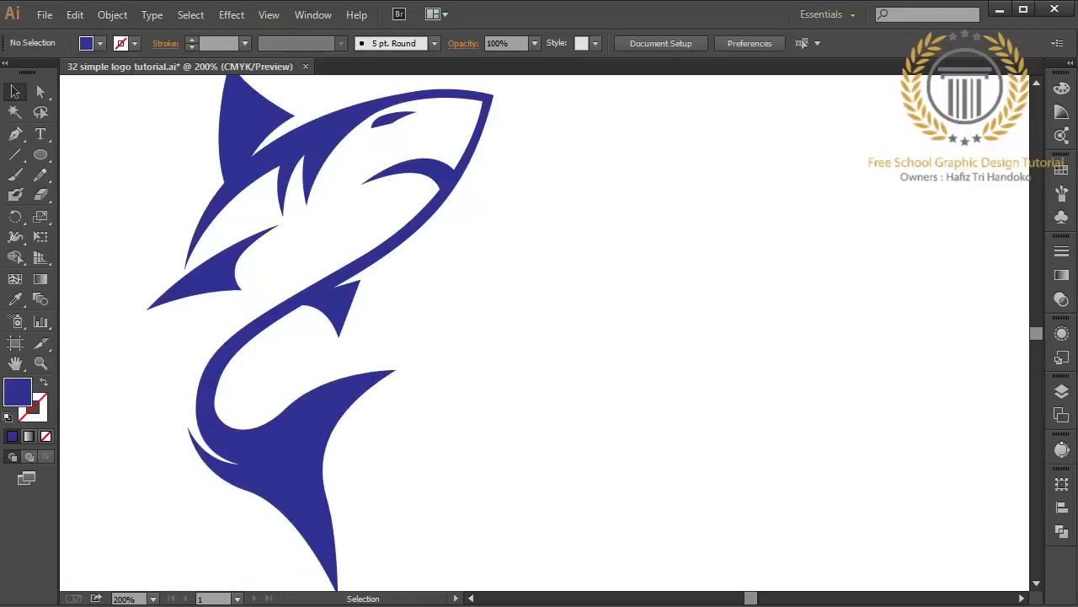
pyautogui.click(202, 282)
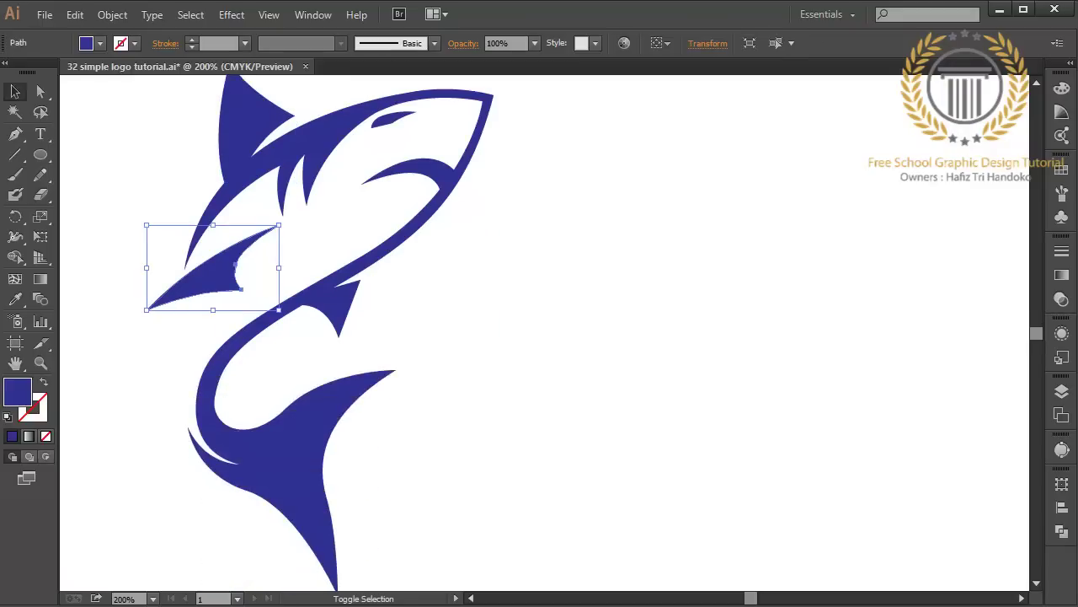
pyautogui.moveTo(146, 309); pyautogui.dragTo(95, 342)
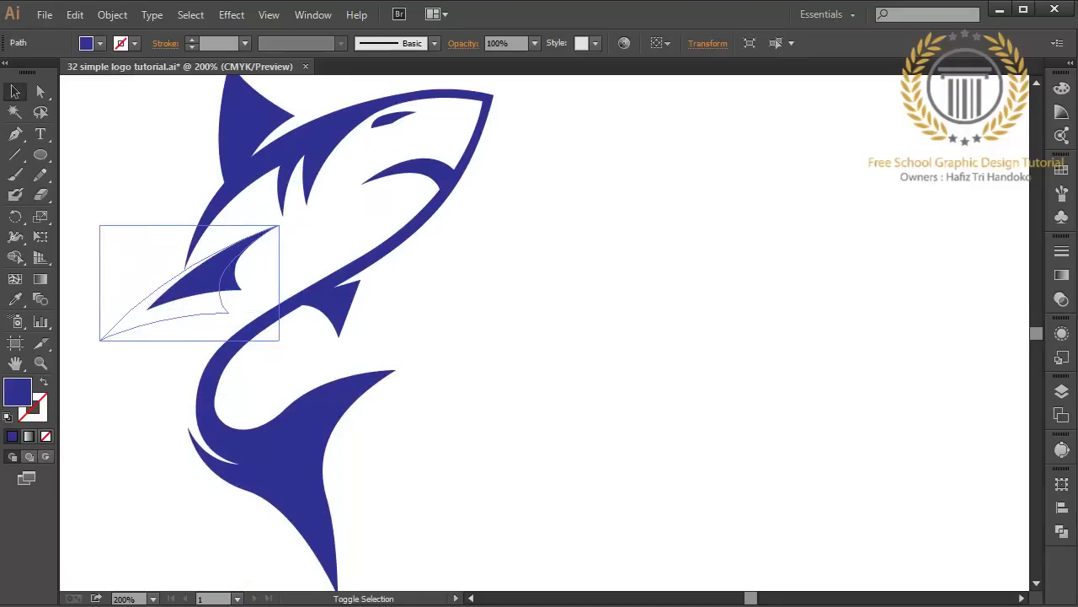
pyautogui.moveTo(168, 303); pyautogui.dragTo(184, 300)
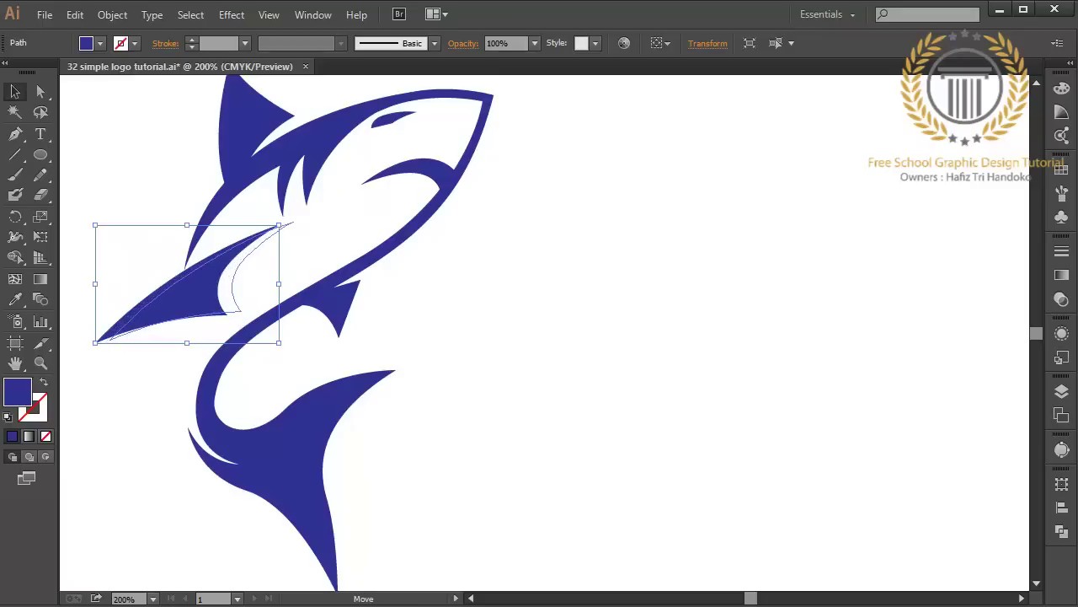
pyautogui.hotkey('ctrl', 'shift', 'a')
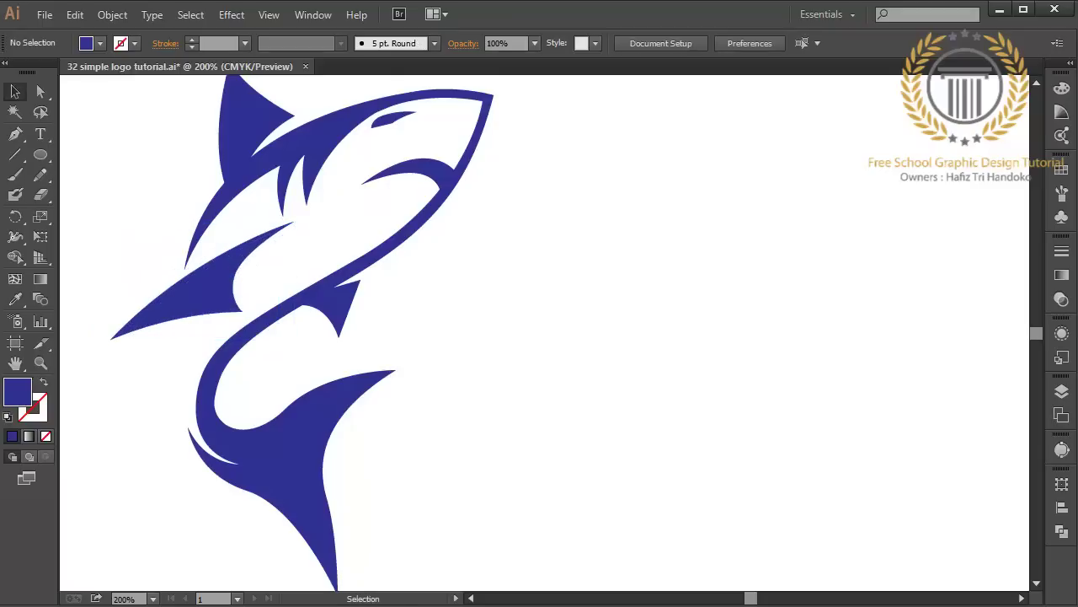
# Preview the whole shark, then remove the old slit-shaped eye from the head.
pyautogui.hotkey('ctrl', '-')
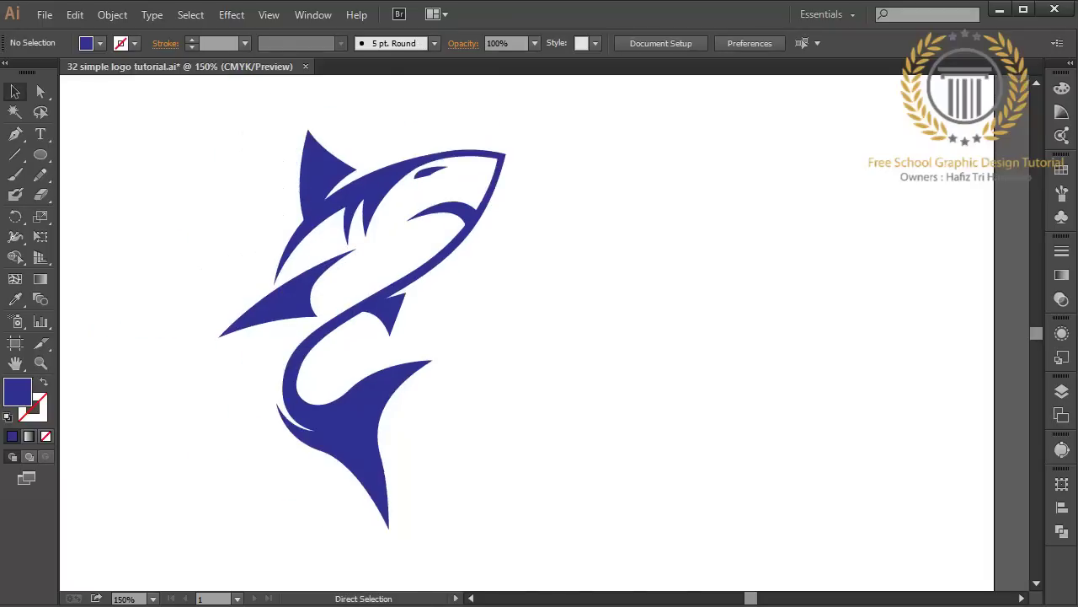
pyautogui.hotkey('ctrl', '-')
pyautogui.hotkey('ctrl', '+')
pyautogui.hotkey('ctrl', '+')
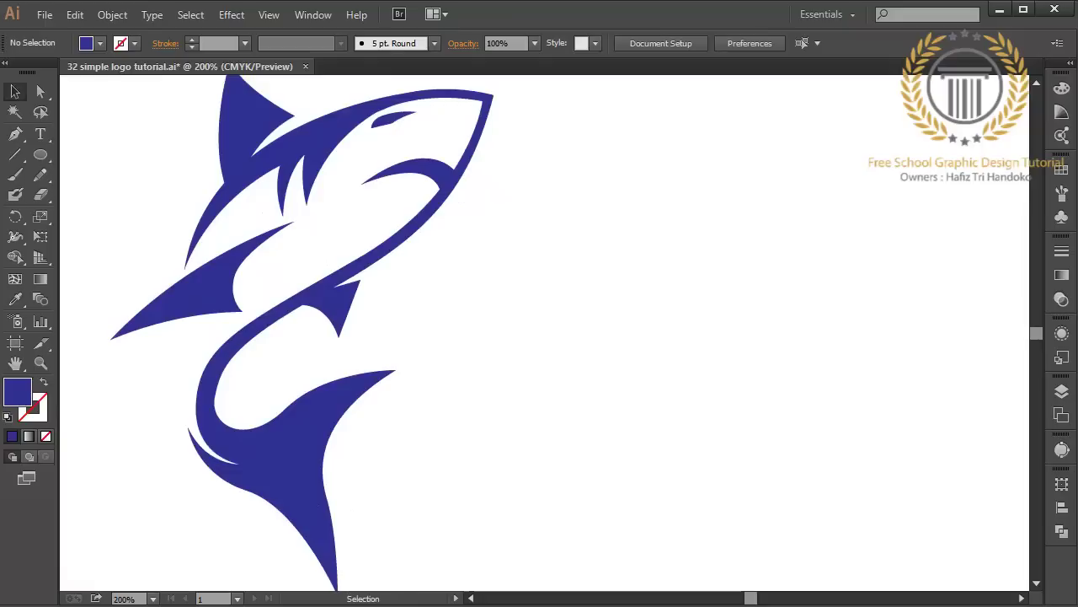
pyautogui.scroll(3, 302, 334)
pyautogui.scroll(-1, 302, 418)
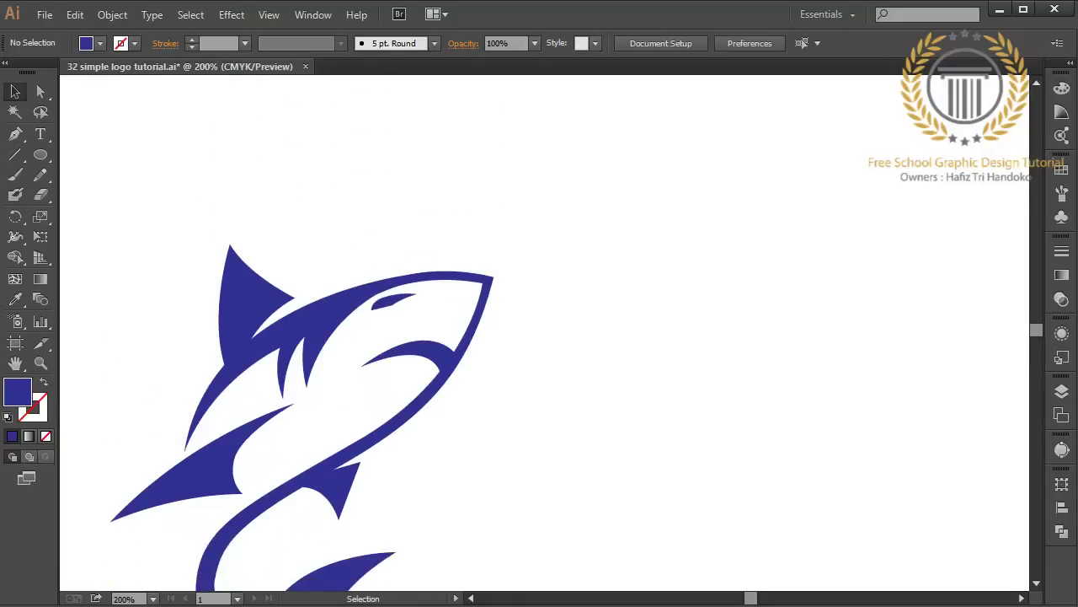
pyautogui.click(385, 302)
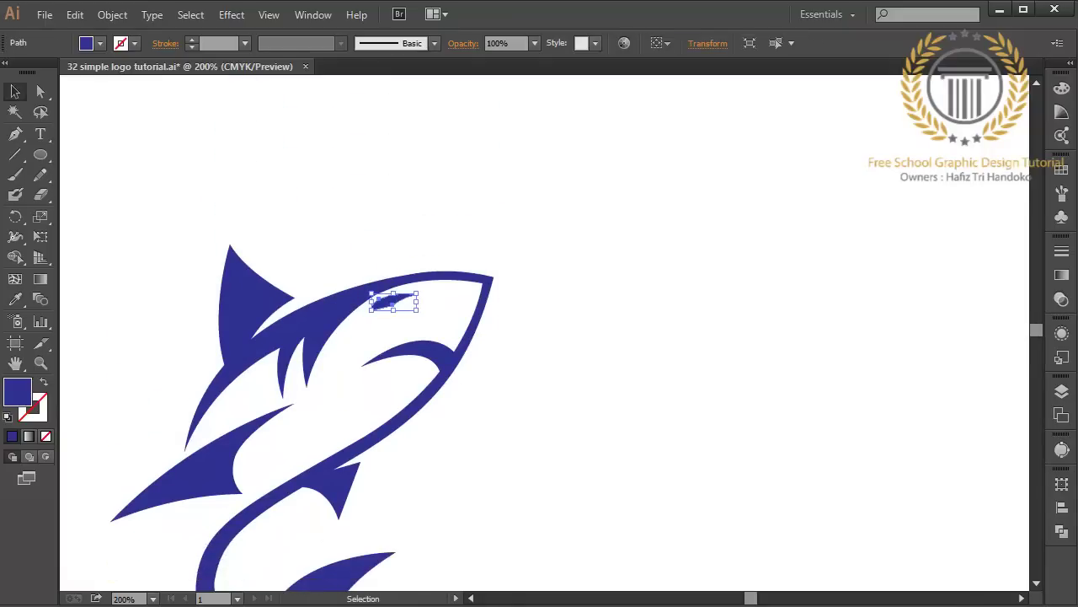
pyautogui.hotkey('ctrl', 'shift', 'a')
# Draw a small oval eye, tilt it to the head's angle and place it behind the snout.
pyautogui.click(40, 155)
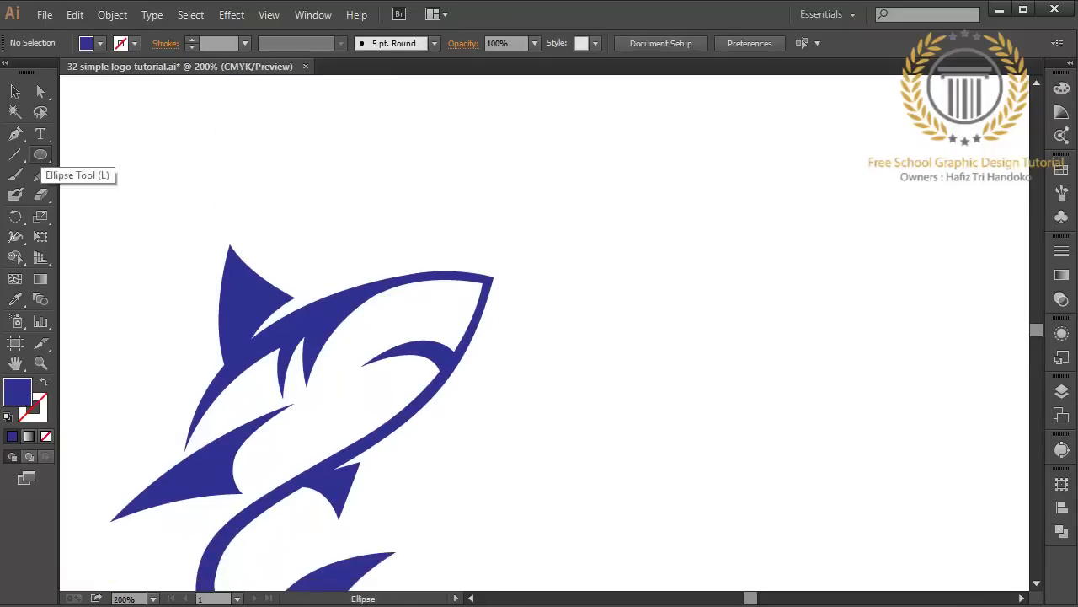
pyautogui.moveTo(198, 170); pyautogui.dragTo(229, 180)
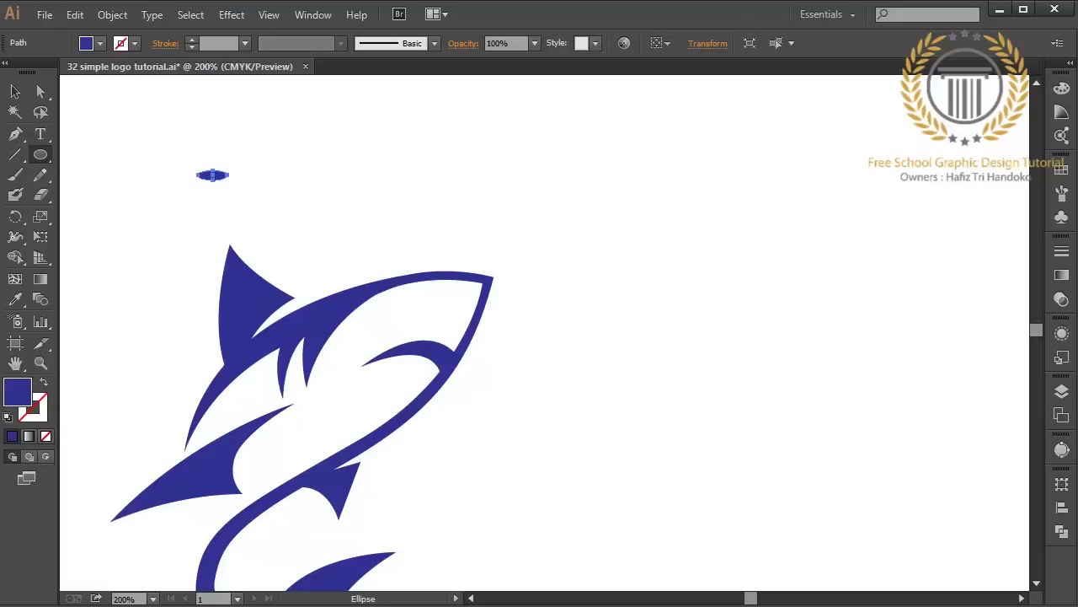
pyautogui.press('v')
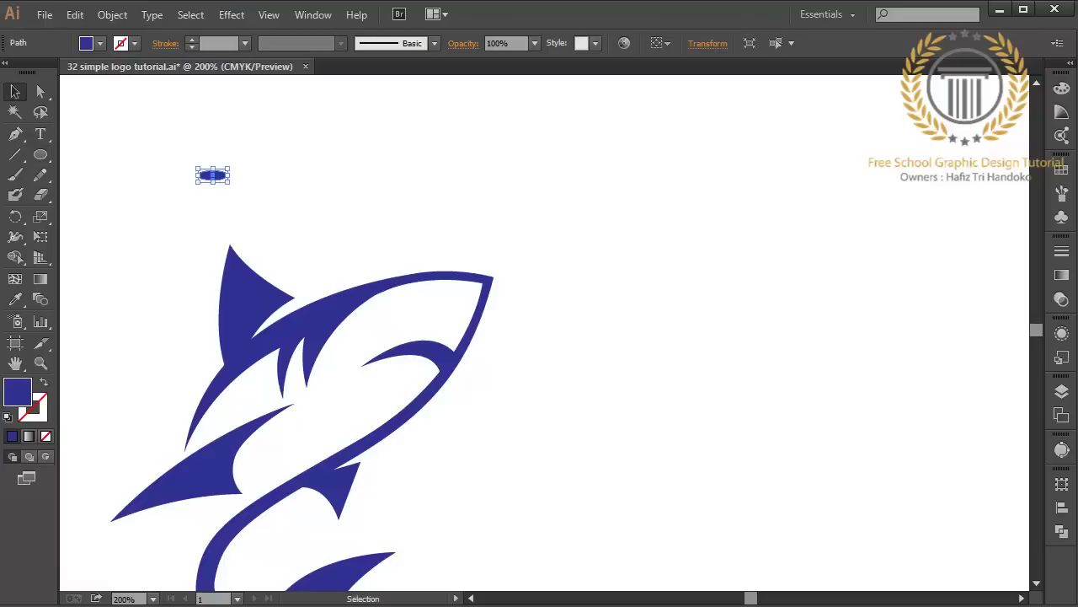
pyautogui.moveTo(233, 185)
pyautogui.mouseDown()
pyautogui.moveTo(229, 165)
pyautogui.moveTo(383, 304)
pyautogui.mouseUp()
pyautogui.hotkey('ctrl', 'shift', 'a')
pyautogui.hotkey('ctrl', 'shift', 'a')
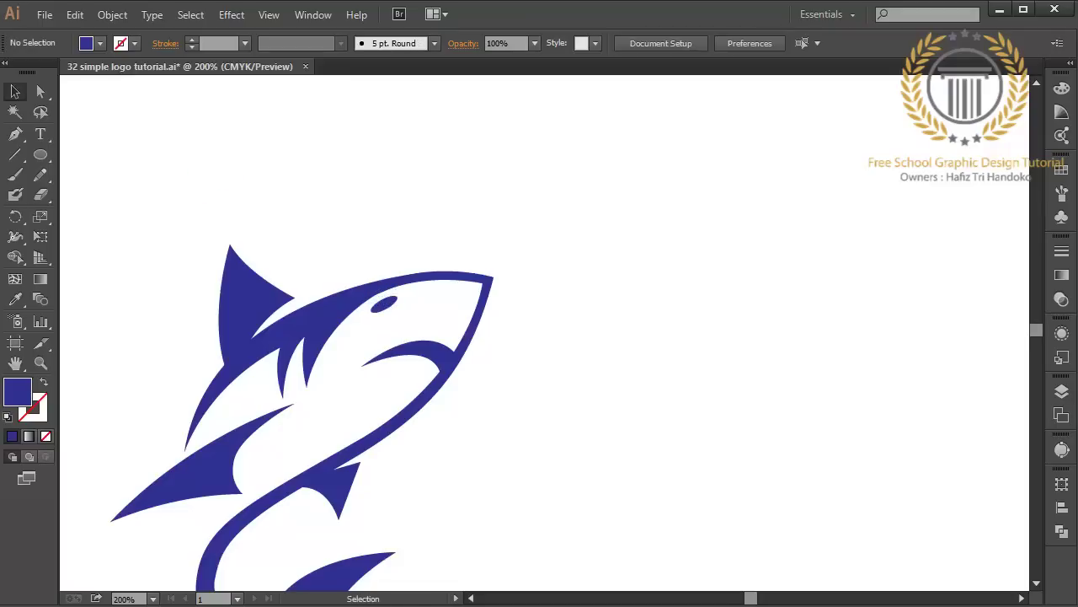
pyautogui.moveTo(311, 357); pyautogui.dragTo(332, 236)
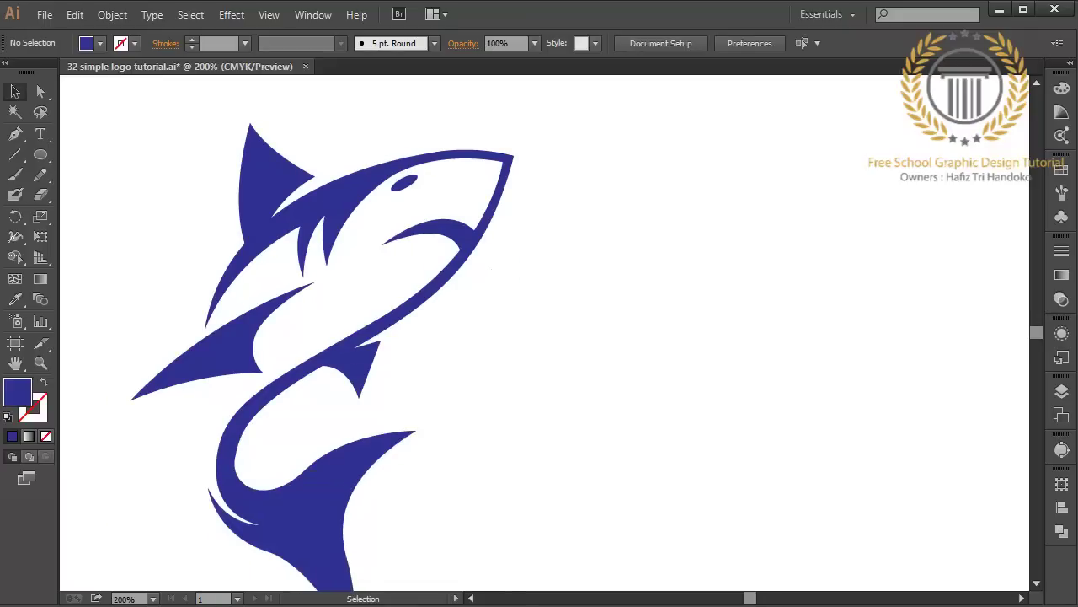
# Zoom in to 300% and draw a cutting shape over the shark's eye.
pyautogui.hotkey('ctrl', '=')
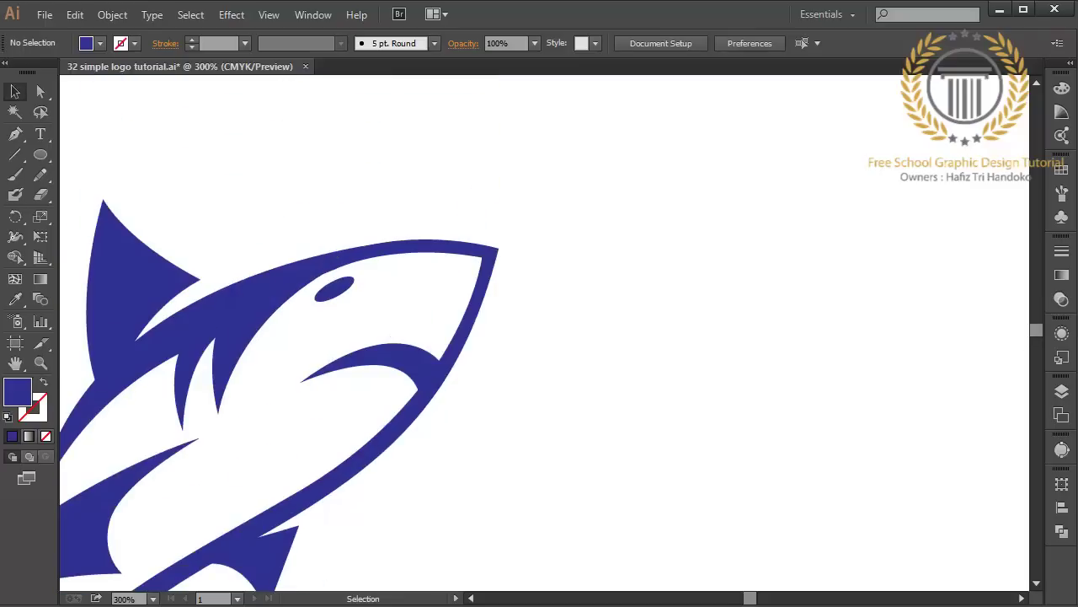
pyautogui.press('p')
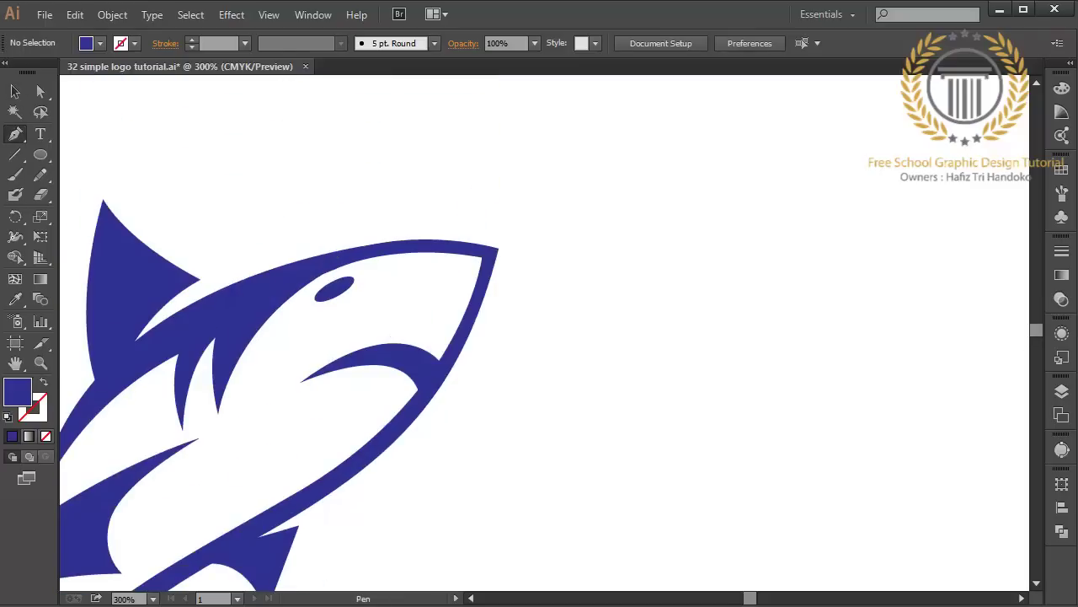
pyautogui.click(358, 280)
pyautogui.click(358, 280)
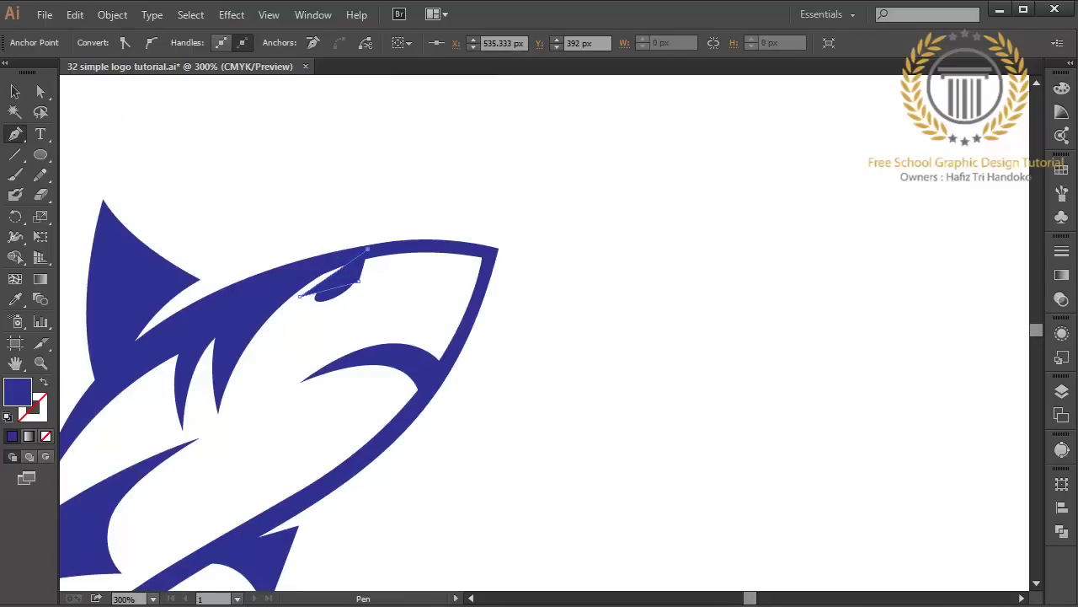
pyautogui.press('v')
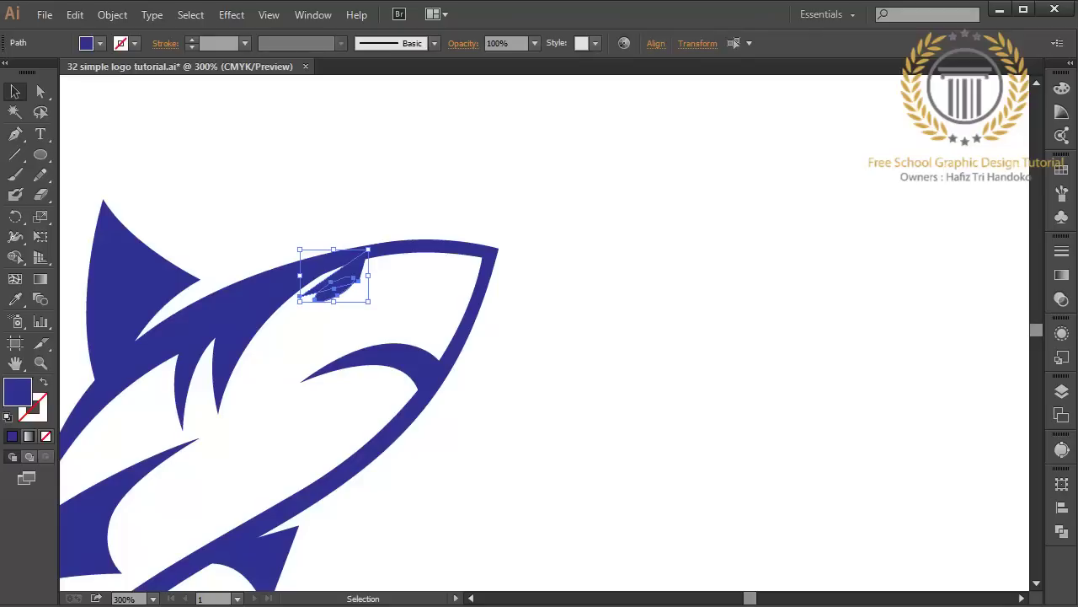
# Subtract the front shape from the eye with Pathfinder Minus Front to leave a crescent.
pyautogui.click(1061, 530)
pyautogui.click(894, 510)
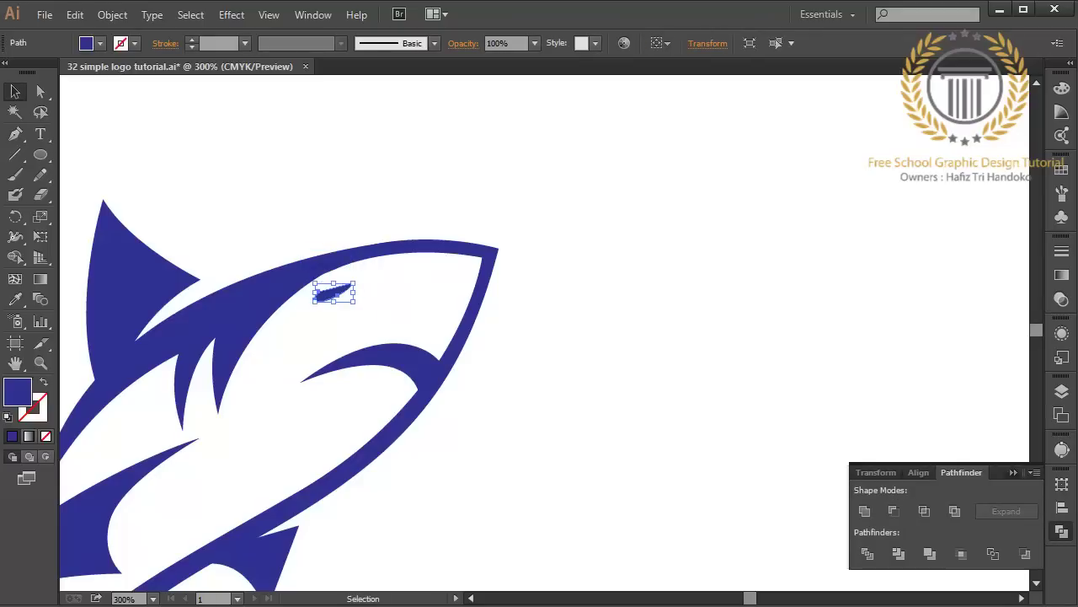
pyautogui.click(1013, 472)
pyautogui.hotkey('ctrl', 'shift', 'a')
pyautogui.hotkey('ctrl', '-')
pyautogui.hotkey('ctrl', '-')
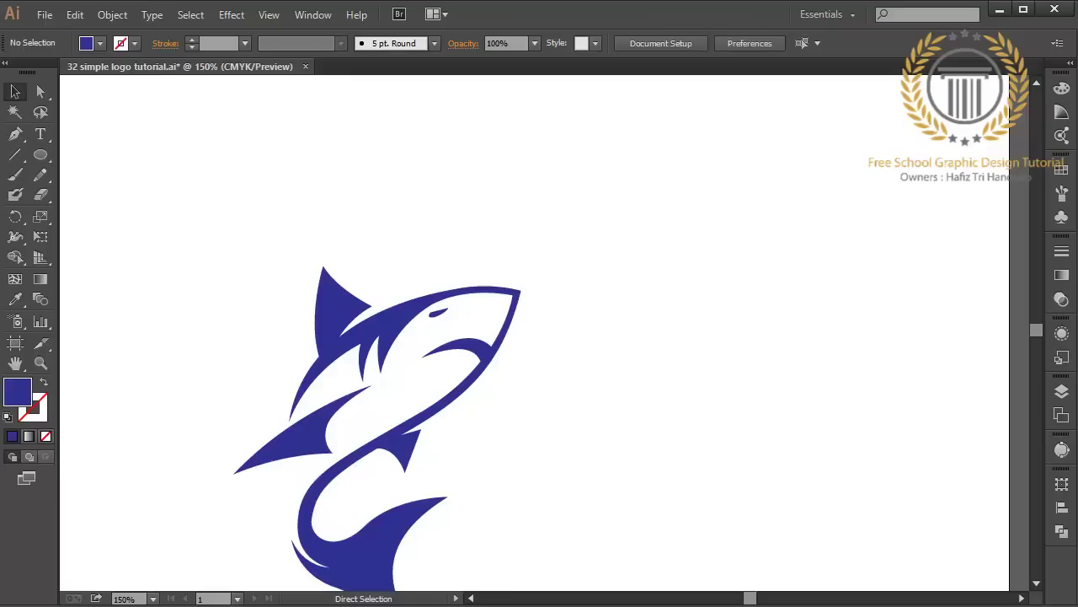
# Draw a trial eye shape on the shark's head with the Pen tool.
pyautogui.hotkey('ctrl', '+')
pyautogui.hotkey('ctrl', '+')
pyautogui.hotkey('ctrl', '+')
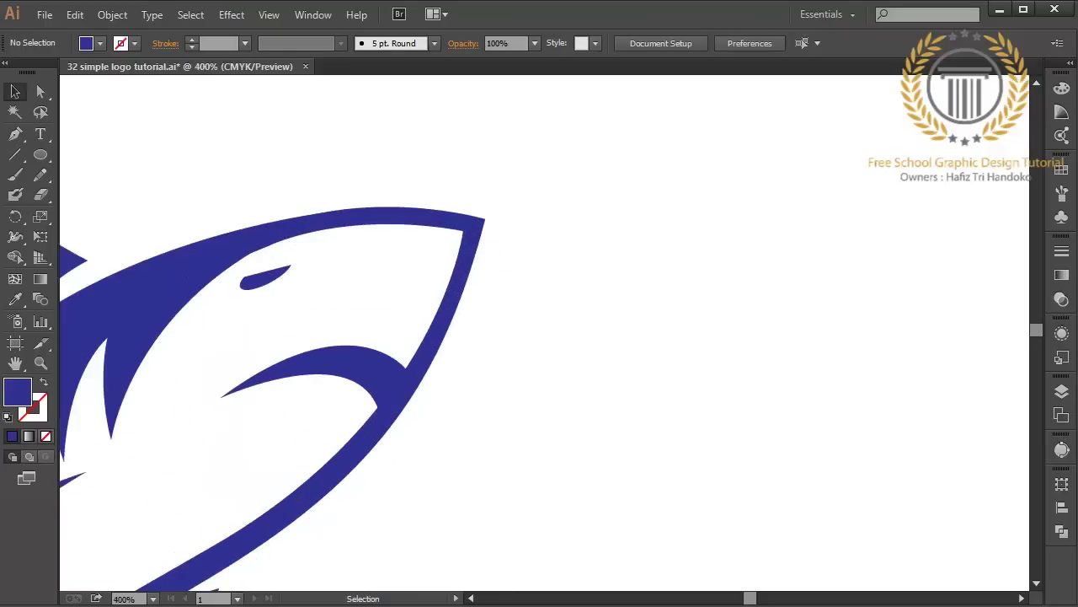
pyautogui.click(15, 134)
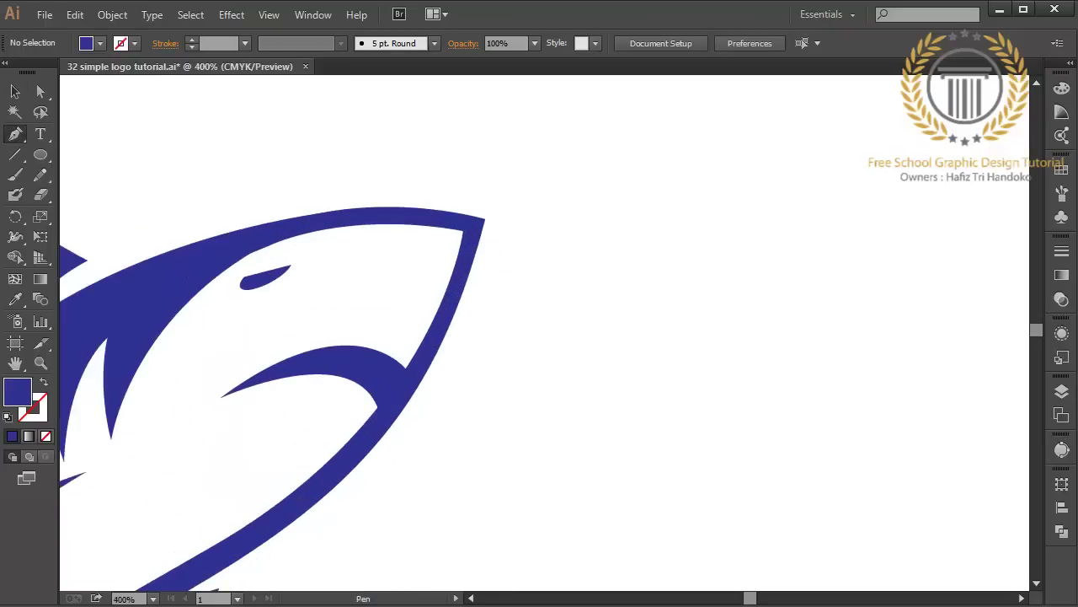
pyautogui.click(233, 280)
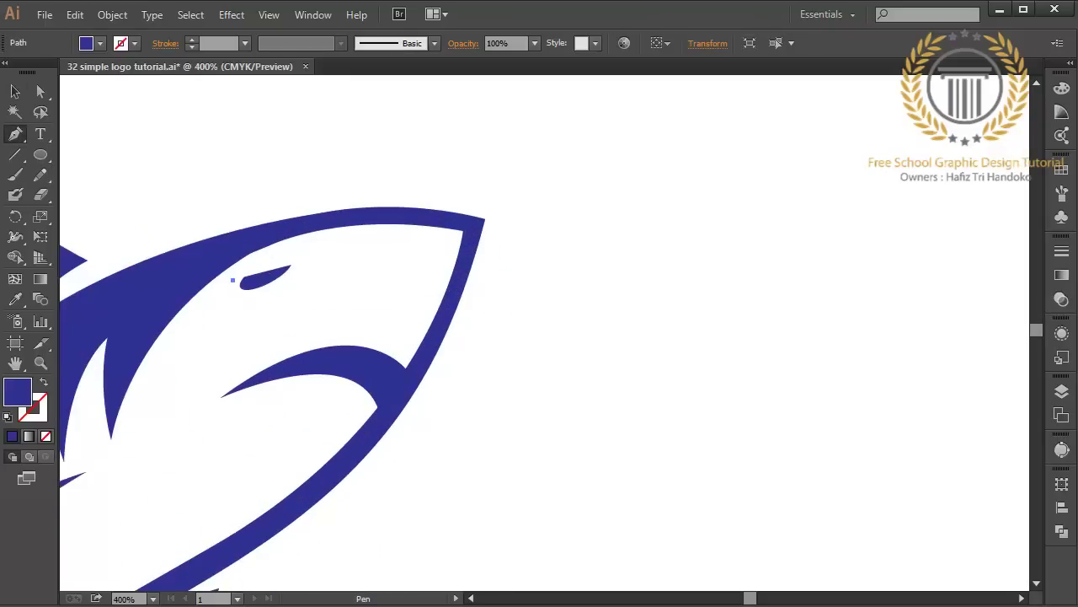
pyautogui.moveTo(287, 268); pyautogui.dragTo(339, 256)
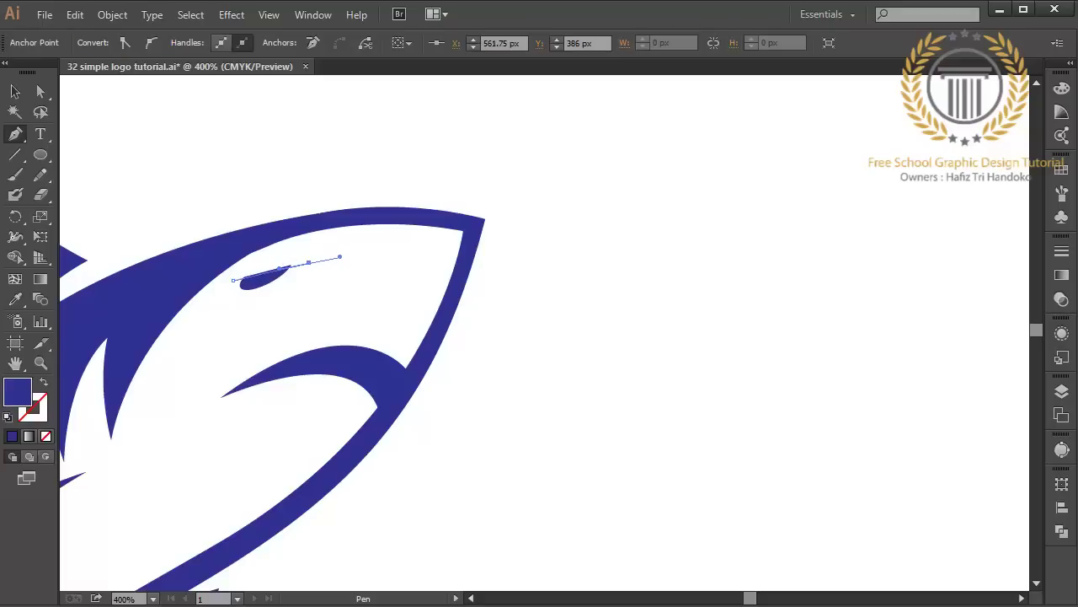
pyautogui.click(309, 263)
pyautogui.moveTo(232, 280); pyautogui.dragTo(261, 264)
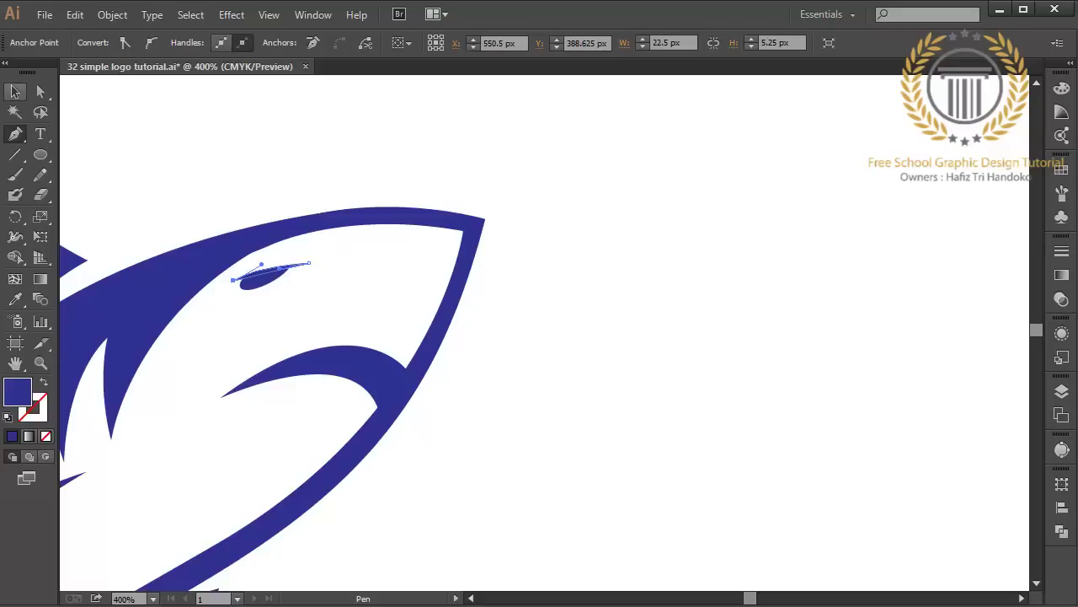
pyautogui.press('v')
pyautogui.hotkey('ctrl', 'shift', 'a')
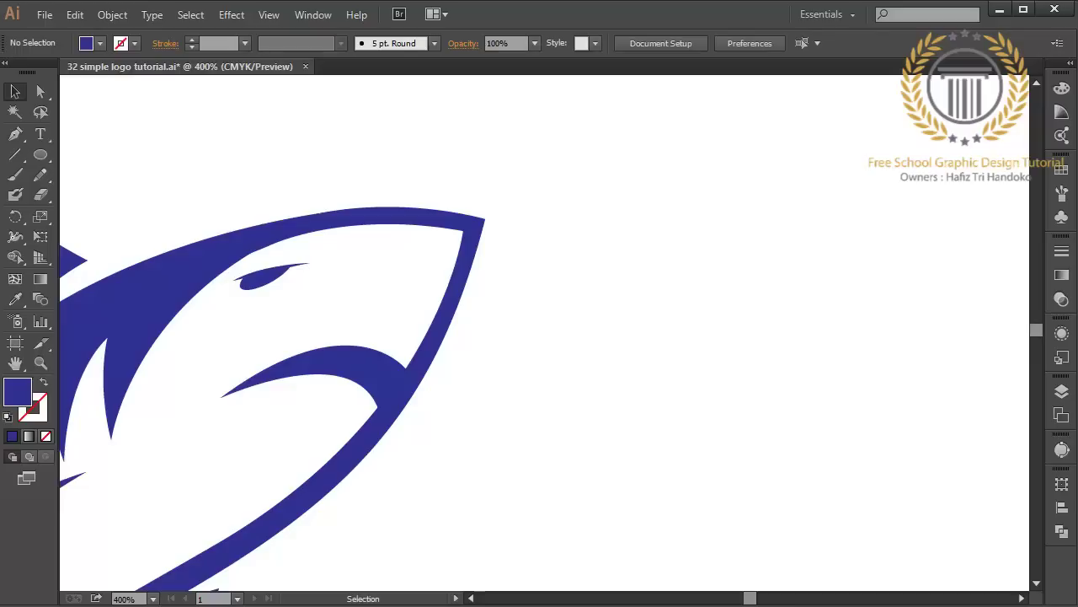
# Marquee-select the crescent eye shapes and delete them.
pyautogui.press('a')
pyautogui.hotkey('ctrl', '-')
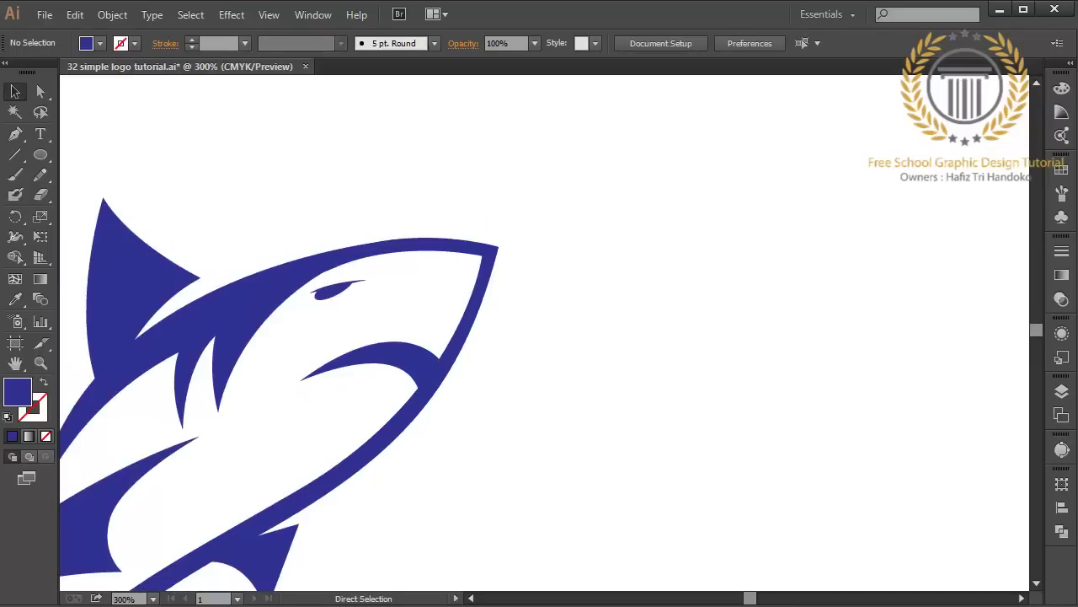
pyautogui.hotkey('ctrl', '-')
pyautogui.hotkey('ctrl', '-')
pyautogui.hotkey('ctrl', '+')
pyautogui.hotkey('ctrl', '+')
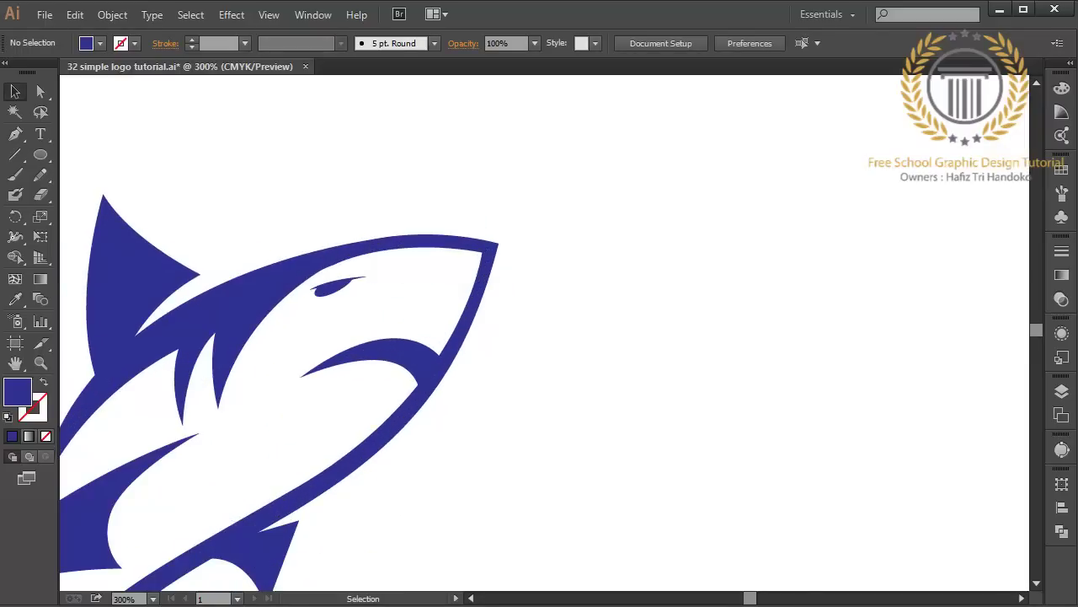
pyautogui.moveTo(393, 313); pyautogui.dragTo(308, 274)
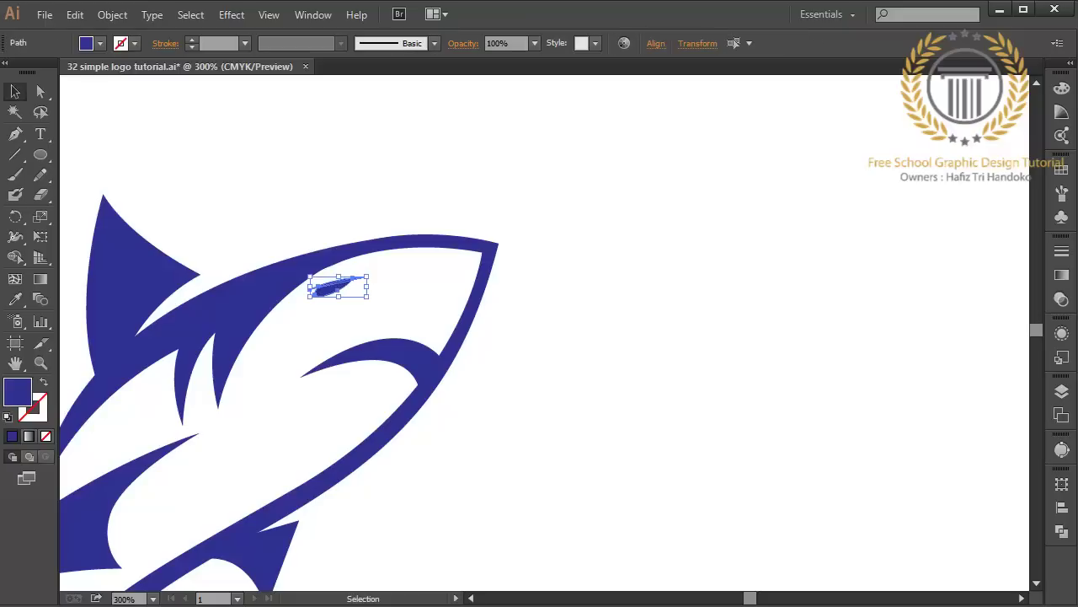
pyautogui.press('Delete')
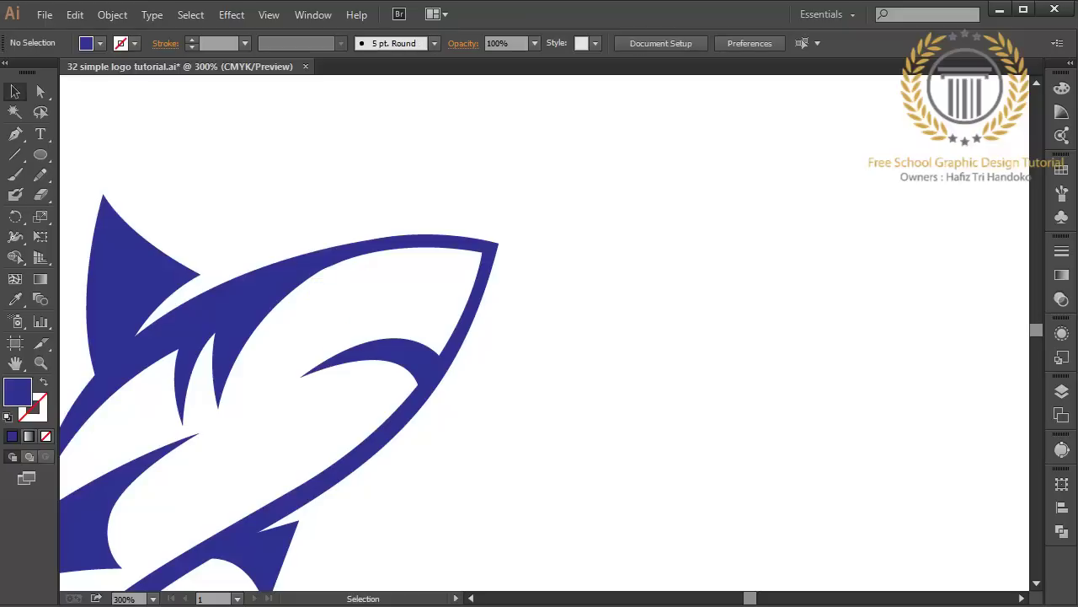
# Delete the inner jaw curve inside the shark's head.
pyautogui.press('p')
pyautogui.press('a')
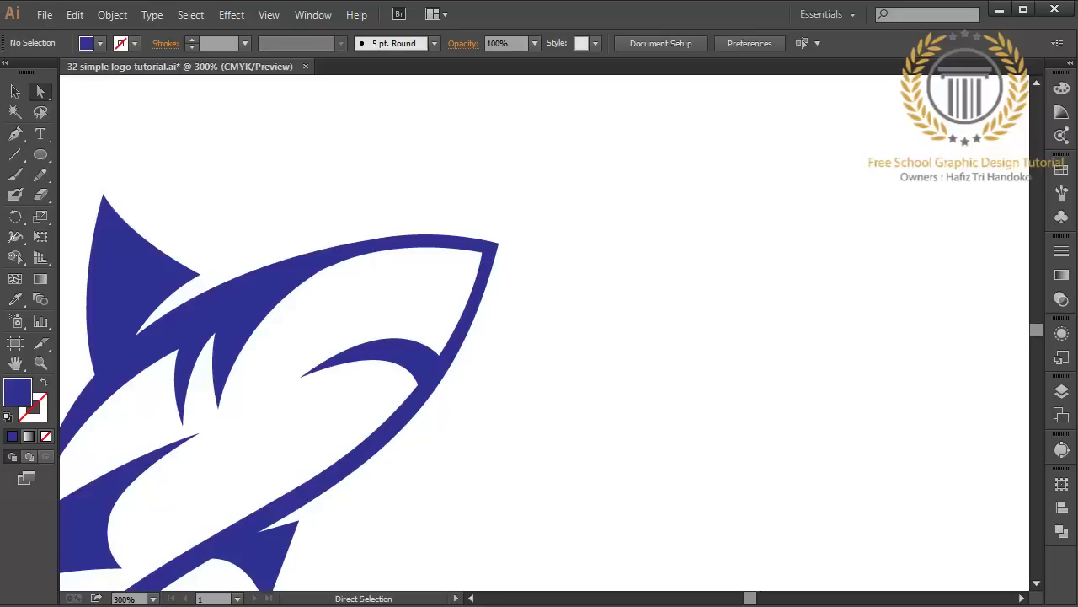
pyautogui.click(299, 375)
pyautogui.moveTo(299, 376); pyautogui.dragTo(291, 372)
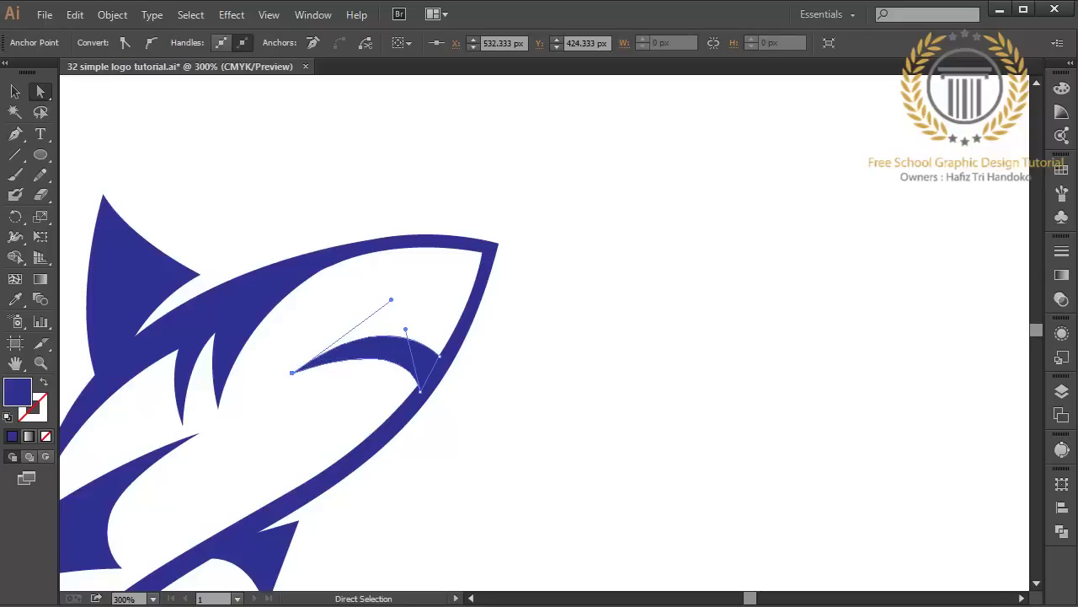
pyautogui.press('Delete')
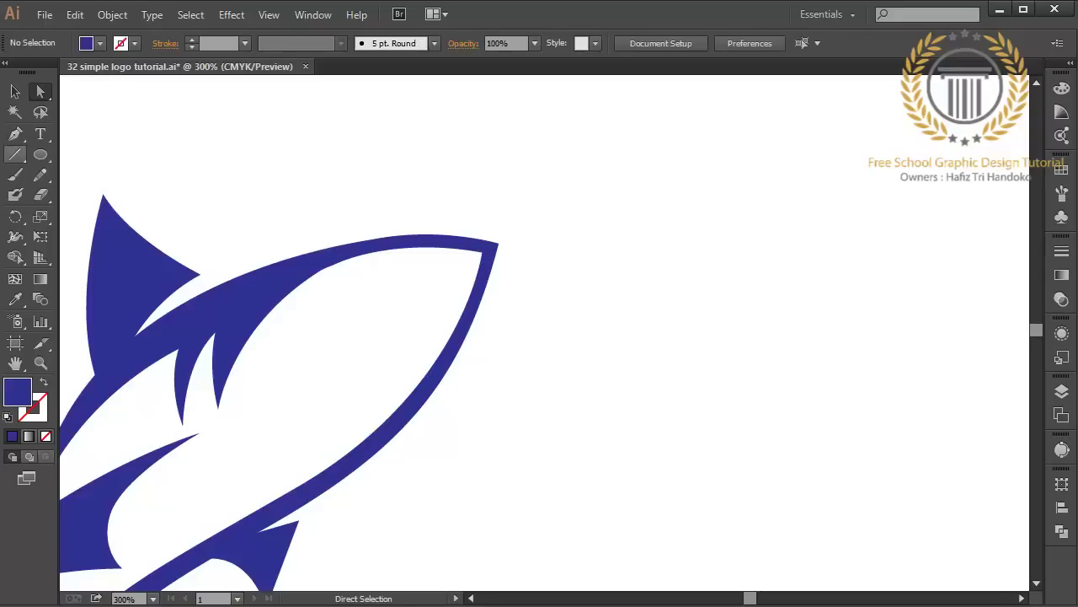
# Redraw a closed crescent inside the head running toward the snout.
pyautogui.press('p')
pyautogui.click(300, 366)
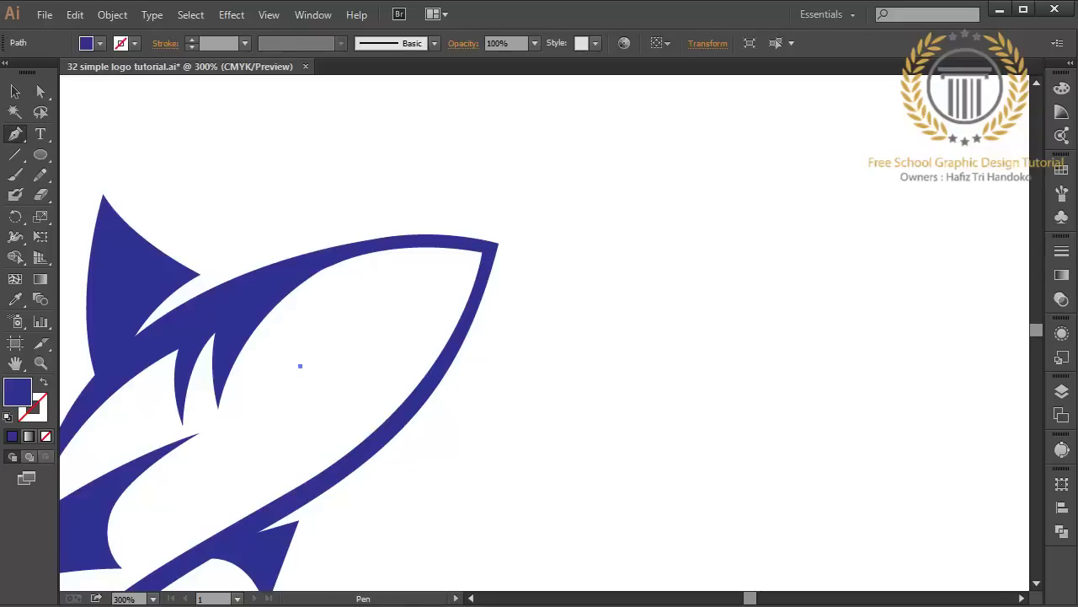
pyautogui.moveTo(394, 331); pyautogui.dragTo(437, 324)
pyautogui.click(391, 424)
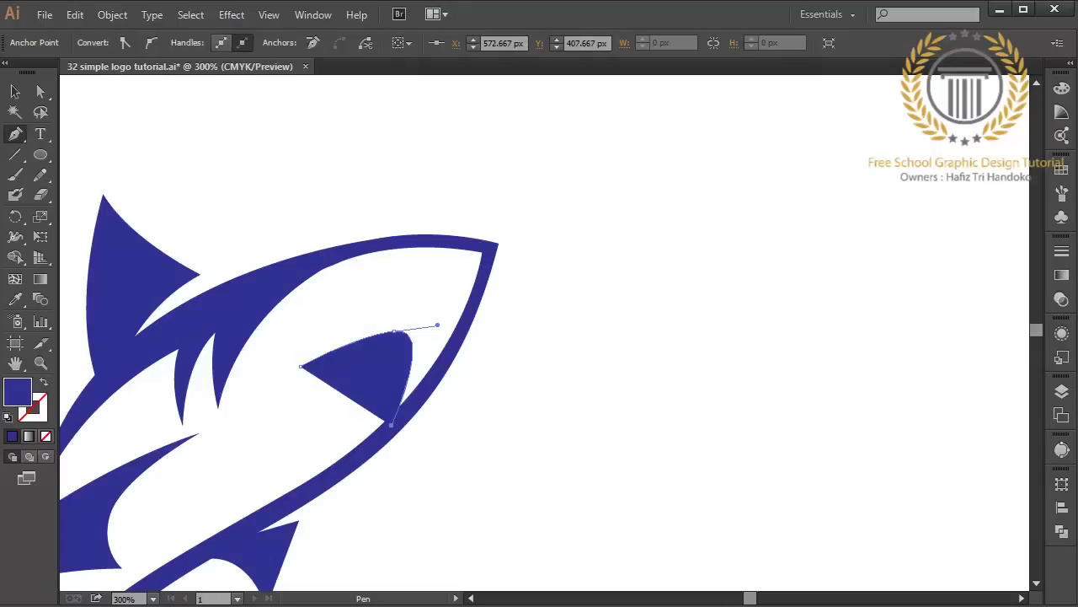
pyautogui.moveTo(439, 360); pyautogui.dragTo(444, 324)
pyautogui.moveTo(301, 366); pyautogui.dragTo(413, 274)
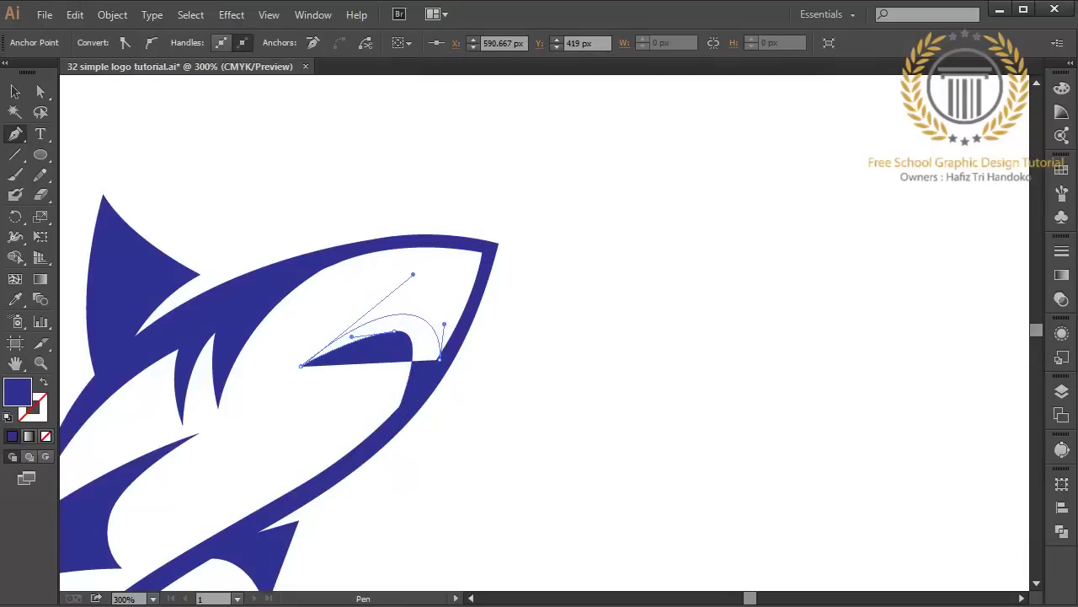
pyautogui.click(392, 425)
pyautogui.press('v')
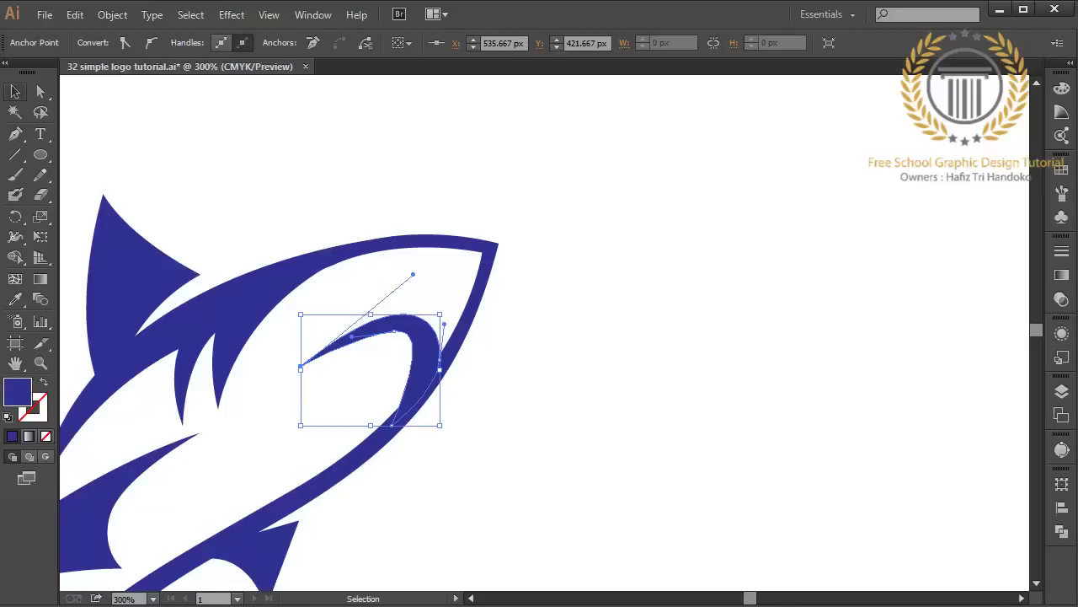
pyautogui.hotkey('ctrl', 'shift', 'a')
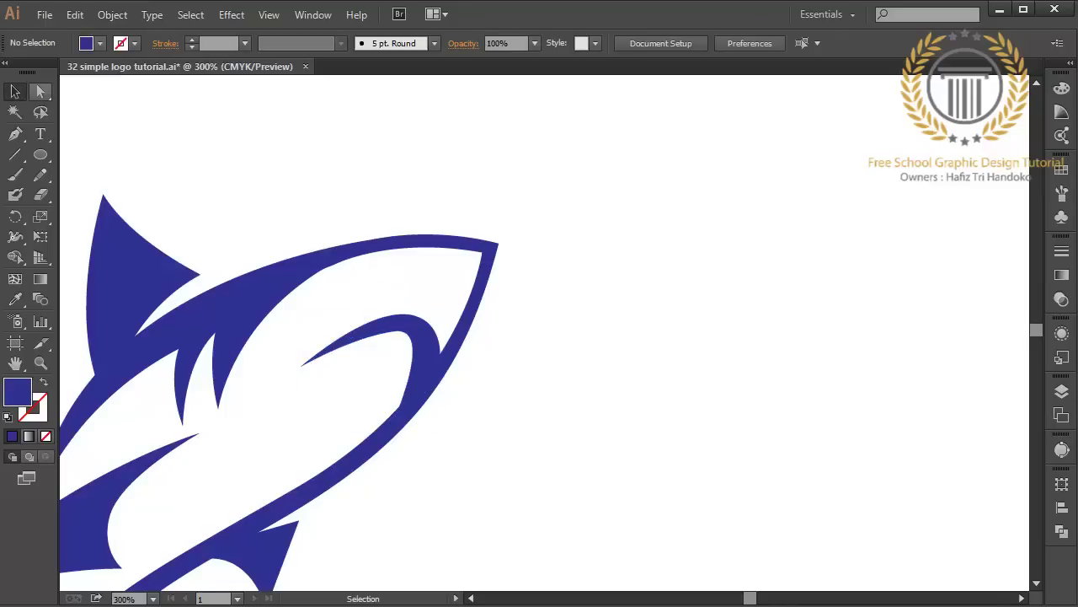
# Reshape the crescent's top curve with Direct Selection, then delete the crescent.
pyautogui.press('a')
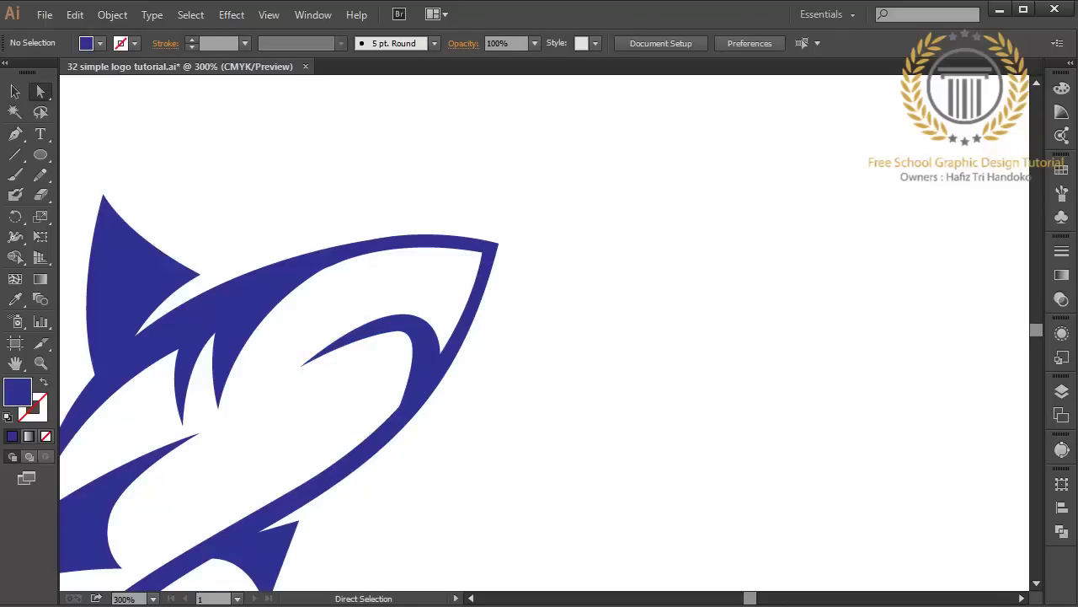
pyautogui.click(300, 366)
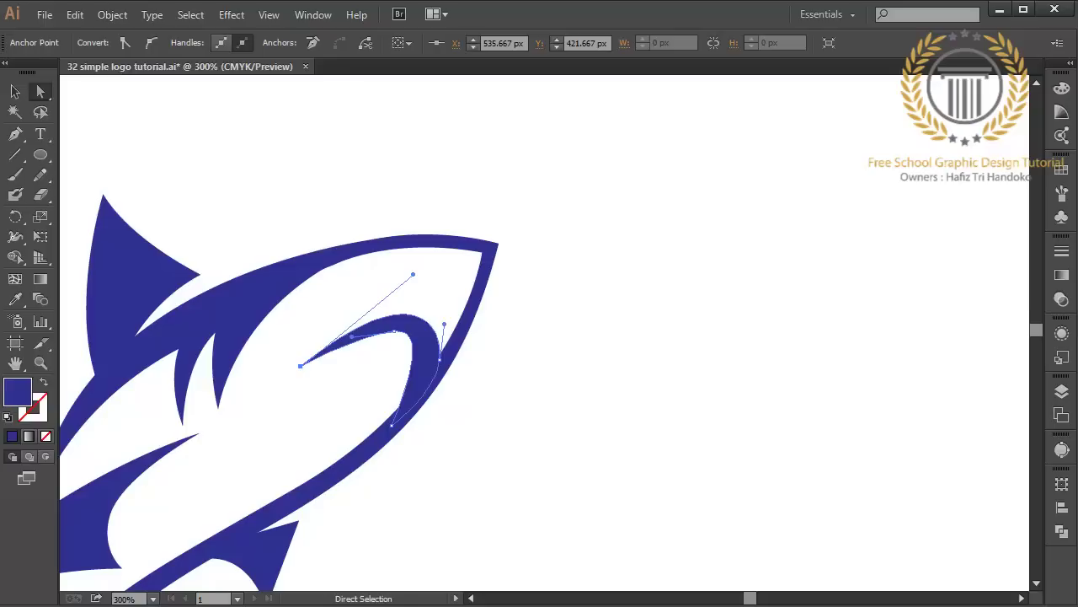
pyautogui.moveTo(413, 273); pyautogui.dragTo(441, 255)
pyautogui.hotkey('ctrl', 'shift', 'a')
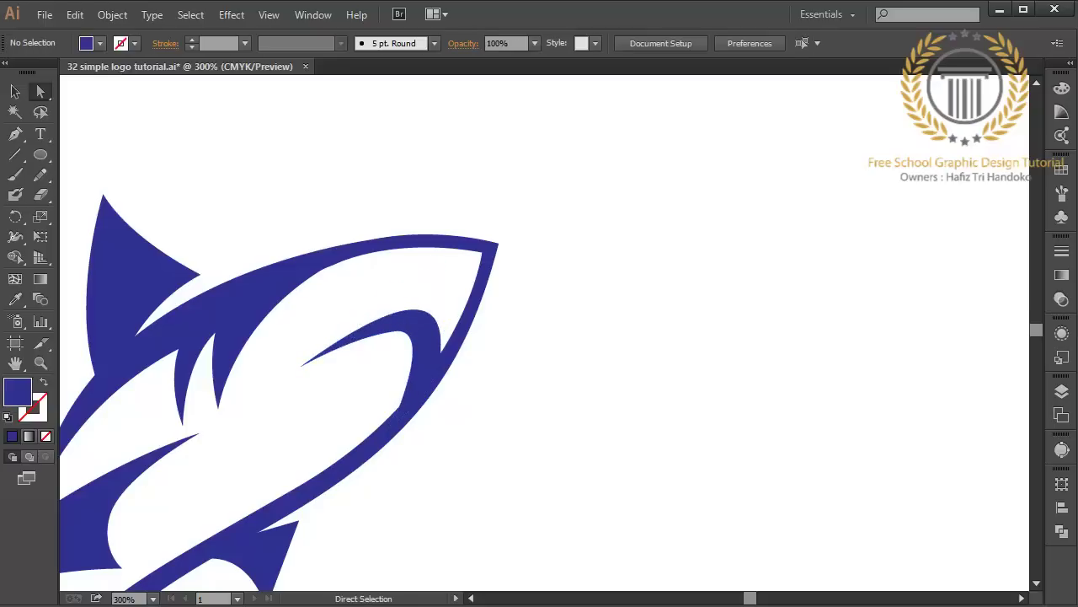
pyautogui.hotkey('ctrl', '-')
pyautogui.hotkey('ctrl', '-')
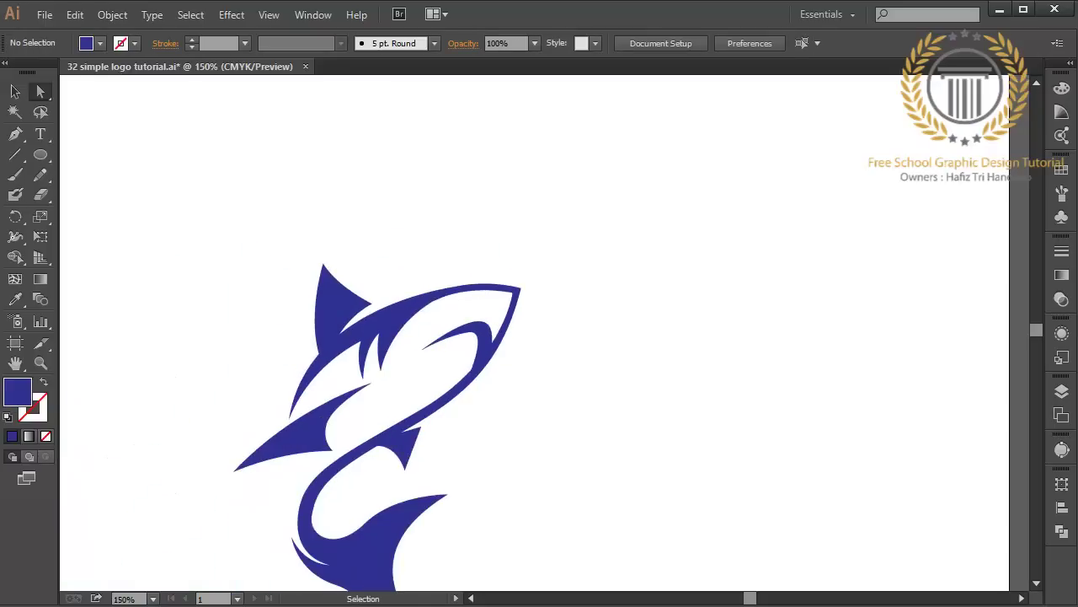
pyautogui.hotkey('ctrl', '+')
pyautogui.hotkey('ctrl', '+')
pyautogui.click(403, 396)
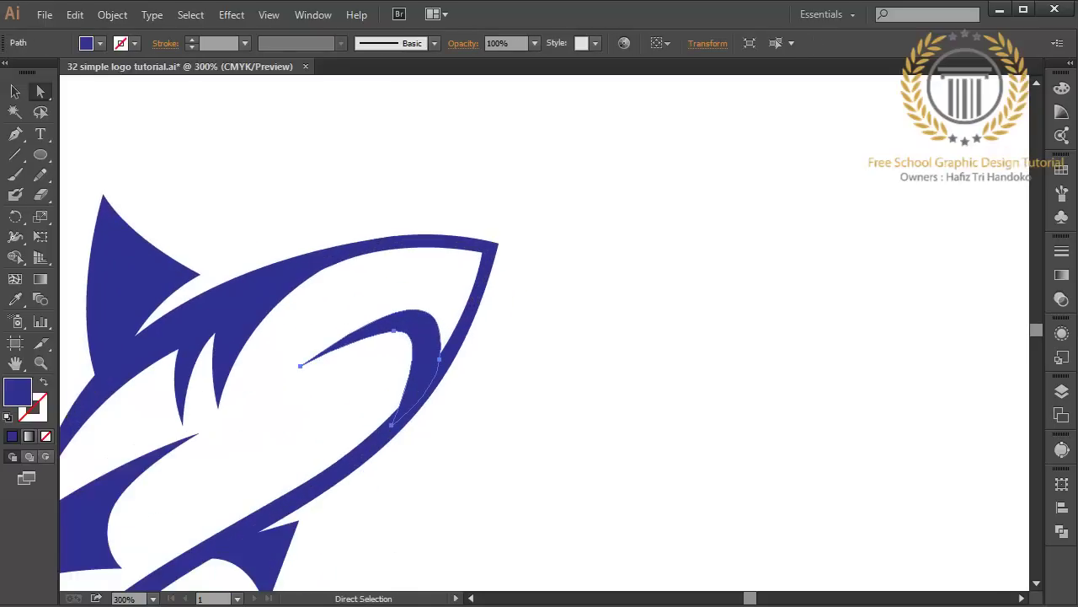
pyautogui.press('Delete')
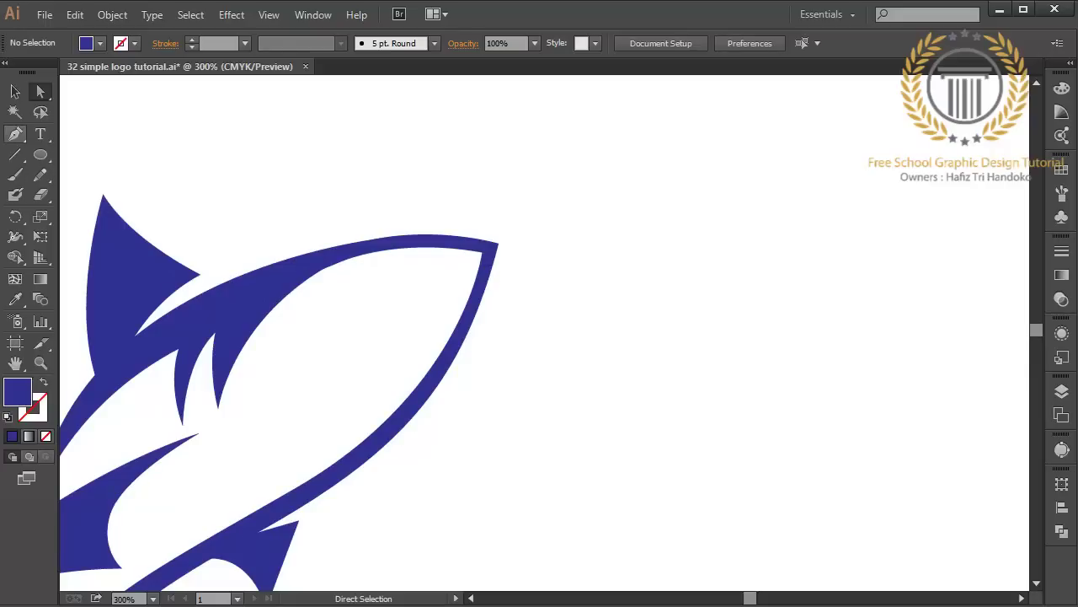
# Draw a new closed curved stripe inside the shark's head with the Pen tool.
pyautogui.press('p')
pyautogui.click(300, 383)
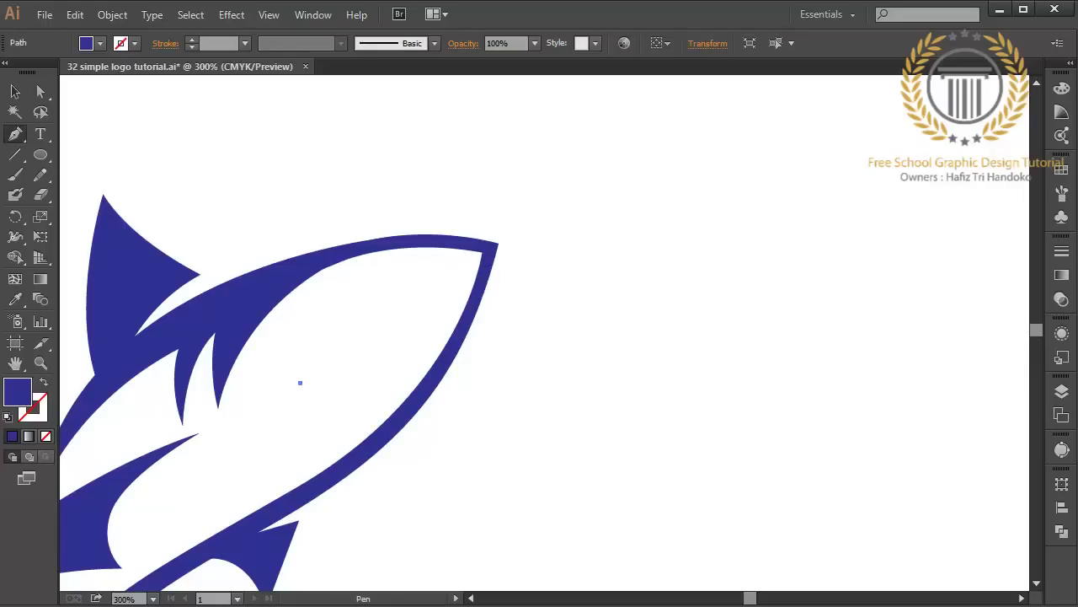
pyautogui.moveTo(386, 336); pyautogui.dragTo(426, 331)
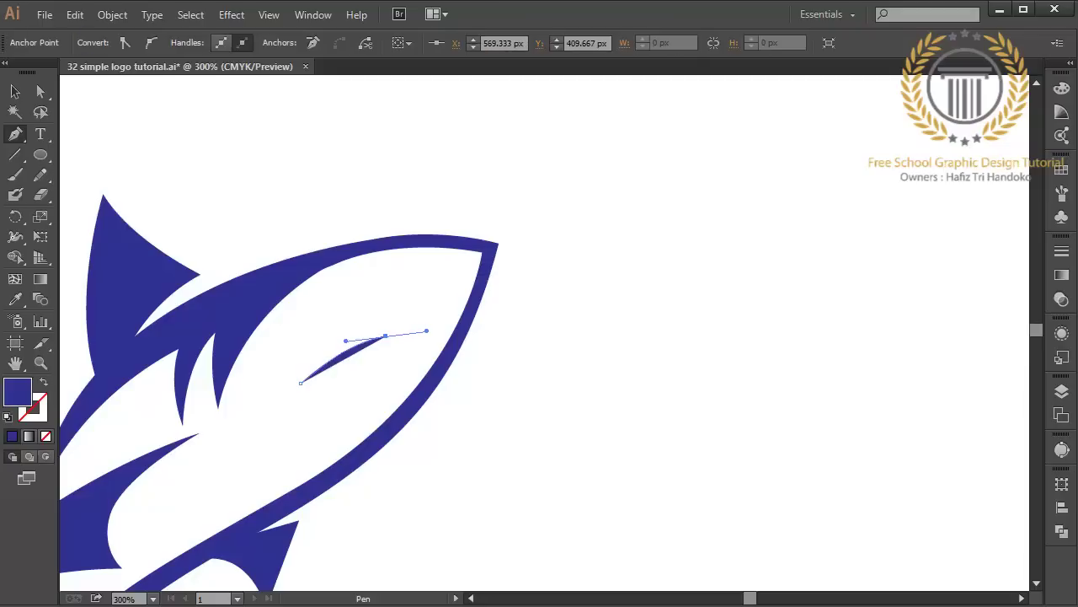
pyautogui.moveTo(361, 447); pyautogui.dragTo(323, 486)
pyautogui.keyDown('alt'); pyautogui.click(360, 448); pyautogui.keyUp('alt')
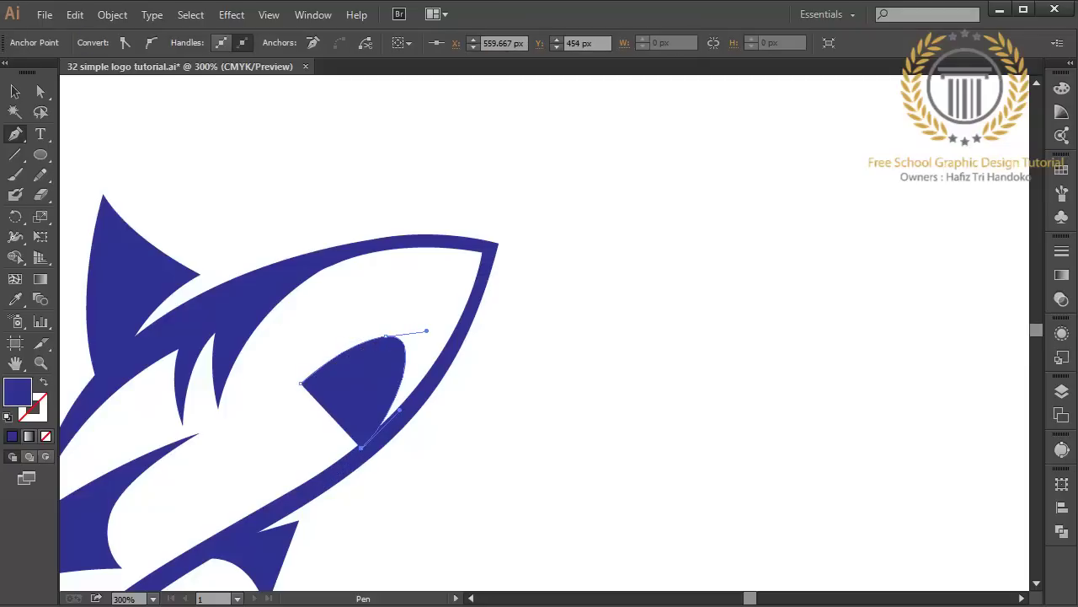
pyautogui.moveTo(421, 358); pyautogui.dragTo(442, 300)
pyautogui.moveTo(300, 383); pyautogui.dragTo(370, 297)
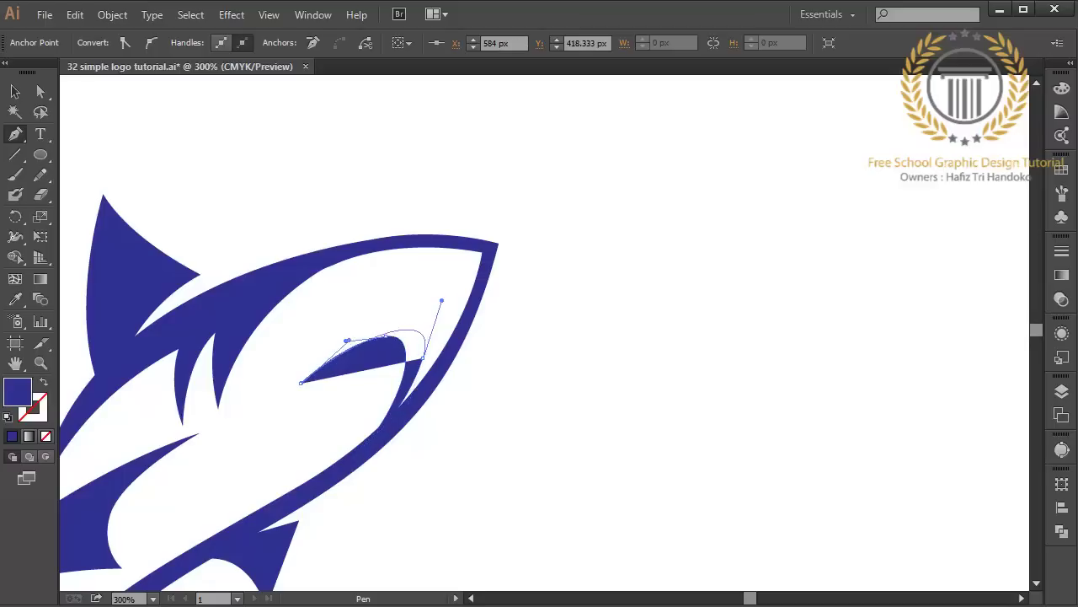
# Move the stripe's start anchor up-left and tweak its tip anchor.
pyautogui.press('a')
pyautogui.click(300, 384)
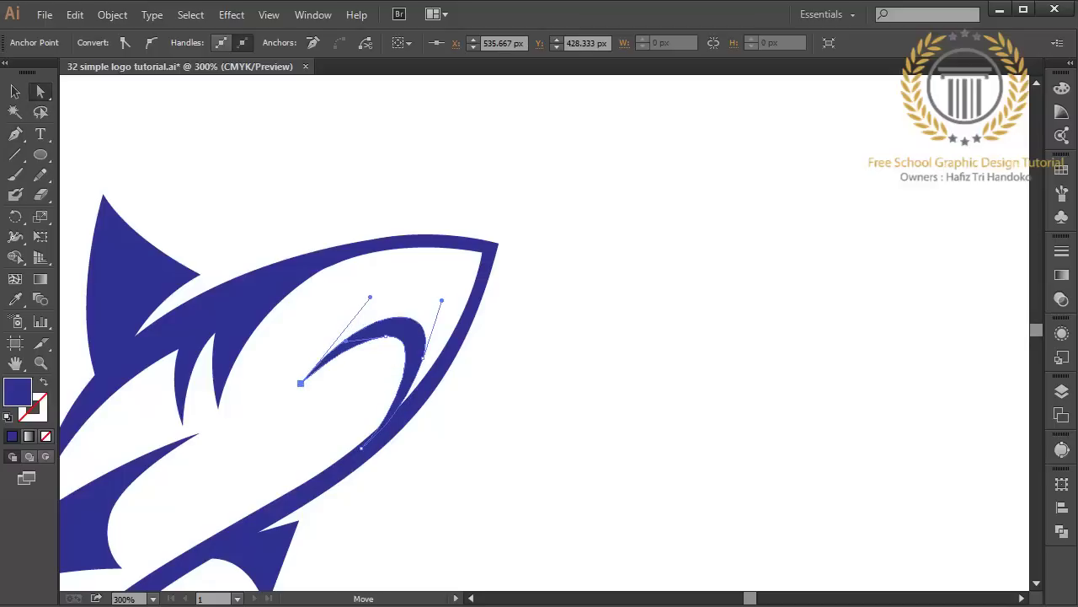
pyautogui.moveTo(301, 383); pyautogui.dragTo(289, 372)
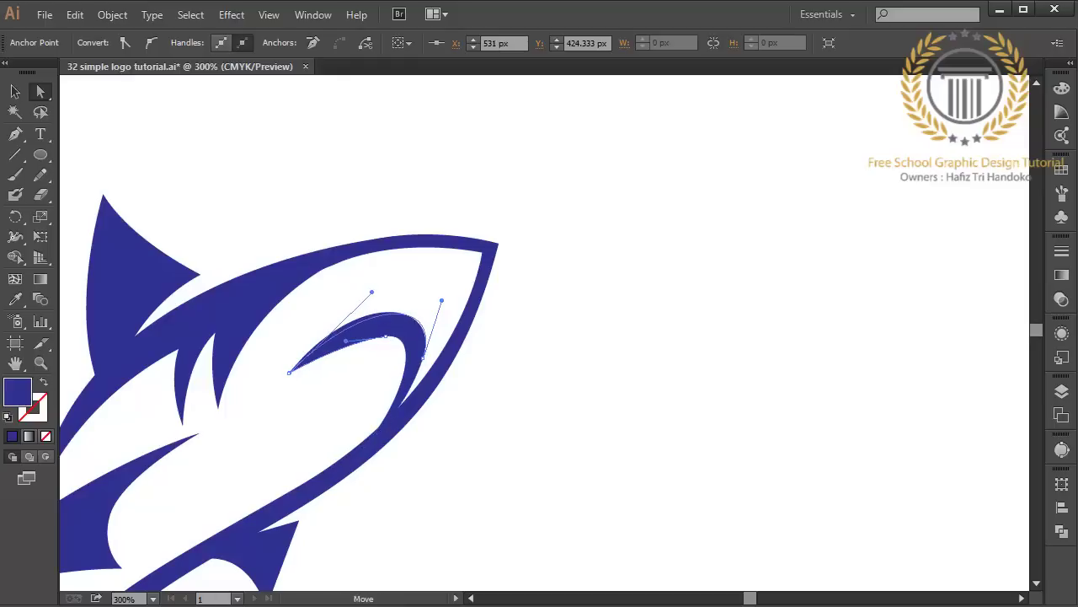
pyautogui.hotkey('ctrl', 'shift', 'a')
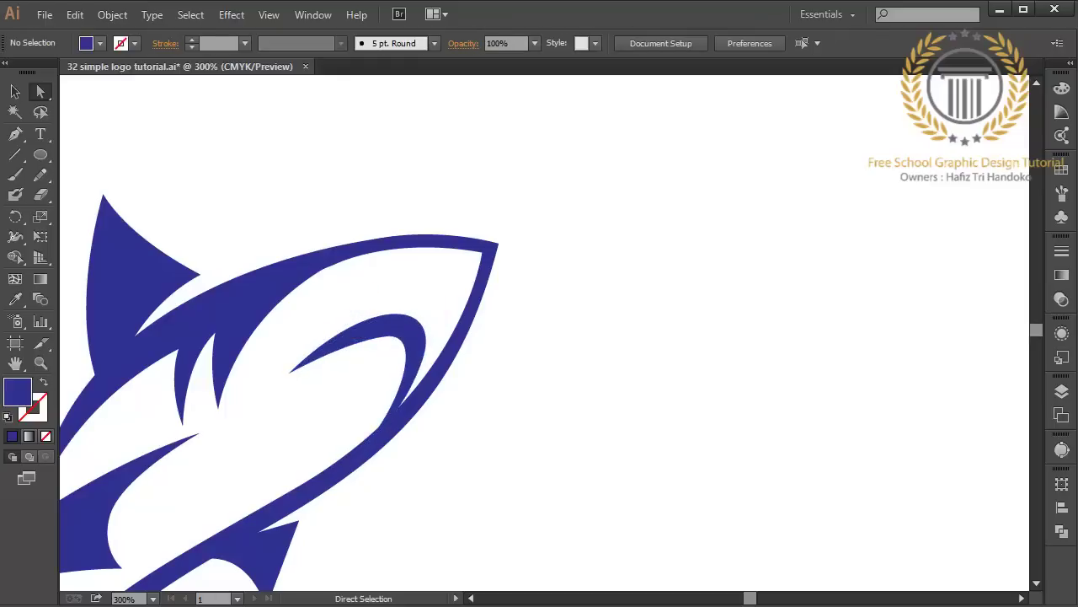
pyautogui.click(385, 337)
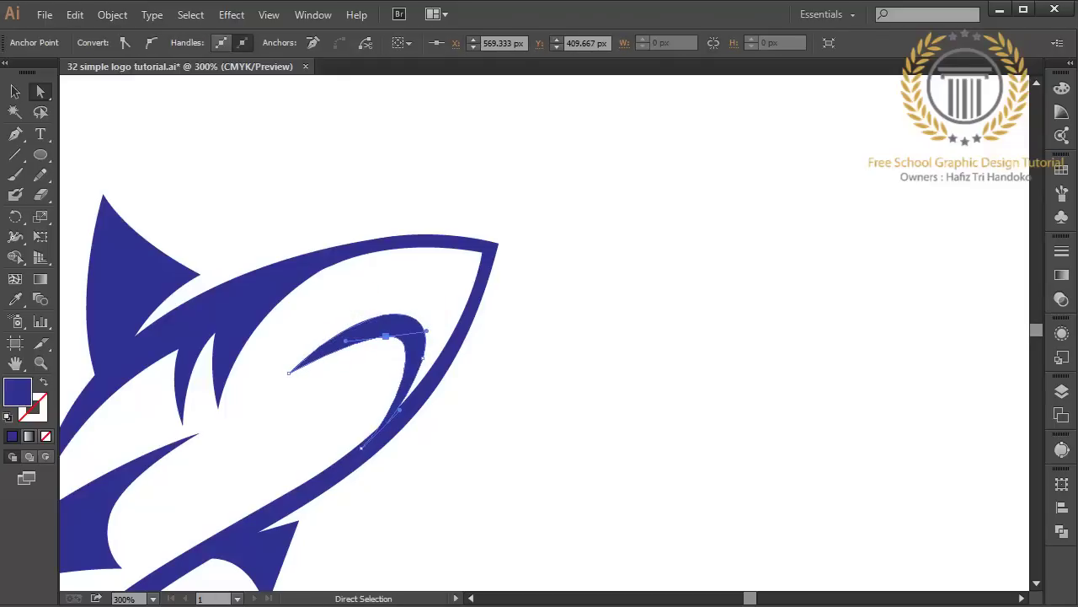
pyautogui.moveTo(385, 336); pyautogui.dragTo(381, 334)
pyautogui.hotkey('ctrl', 'shift', 'a')
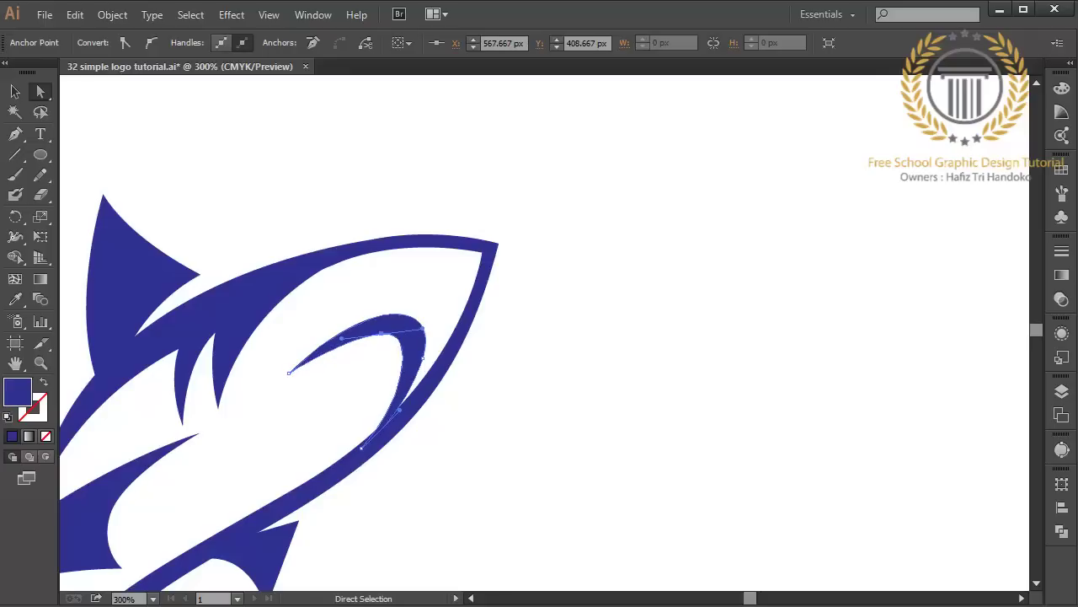
pyautogui.hotkey('ctrl', '-')
pyautogui.hotkey('ctrl', '-')
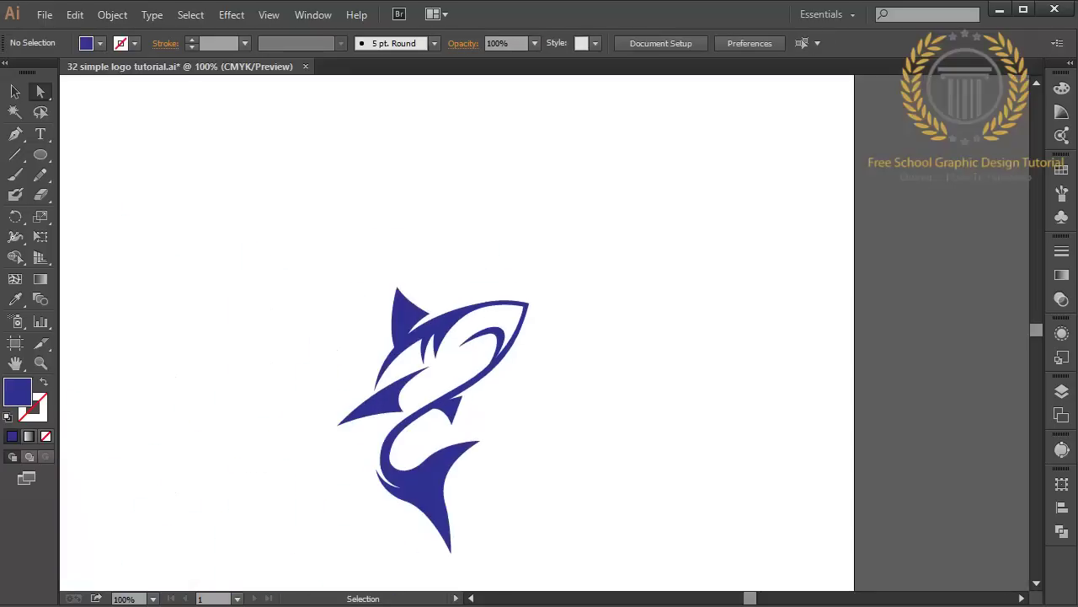
pyautogui.hotkey('ctrl', '=')
pyautogui.hotkey('ctrl', '=')
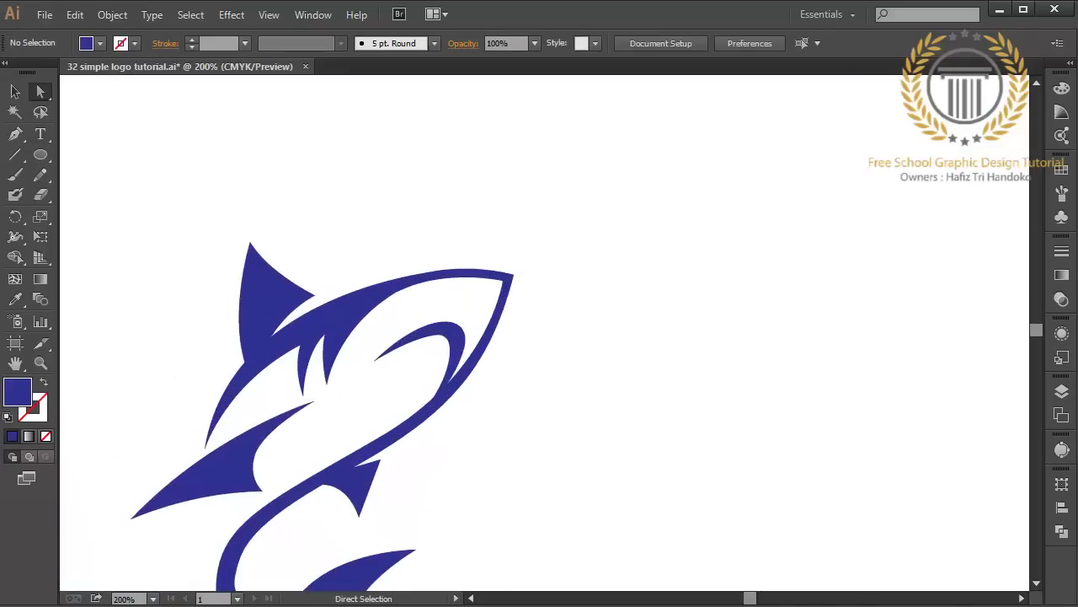
# Move the stripe slightly within the head and scale it down.
pyautogui.click(450, 333)
pyautogui.press('v')
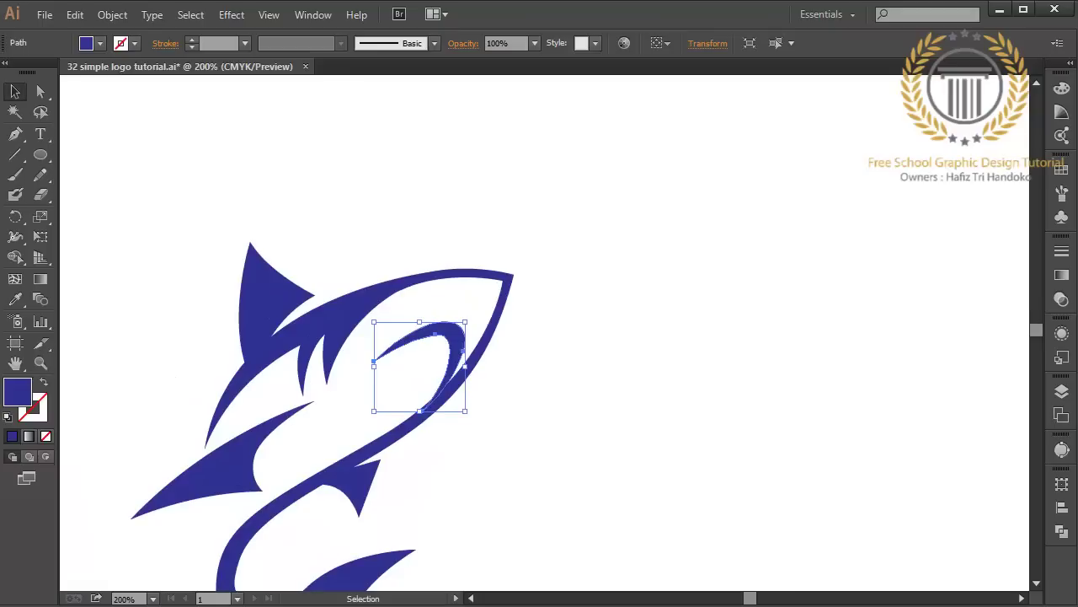
pyautogui.hotkey('ctrl', 'shift', '[')
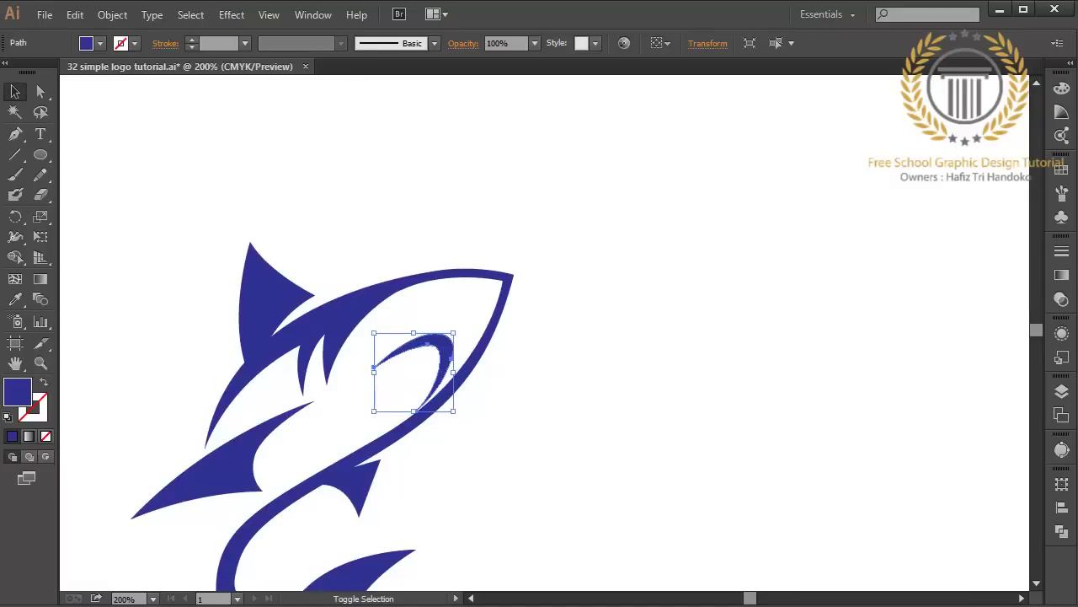
pyautogui.moveTo(421, 371); pyautogui.dragTo(430, 354)
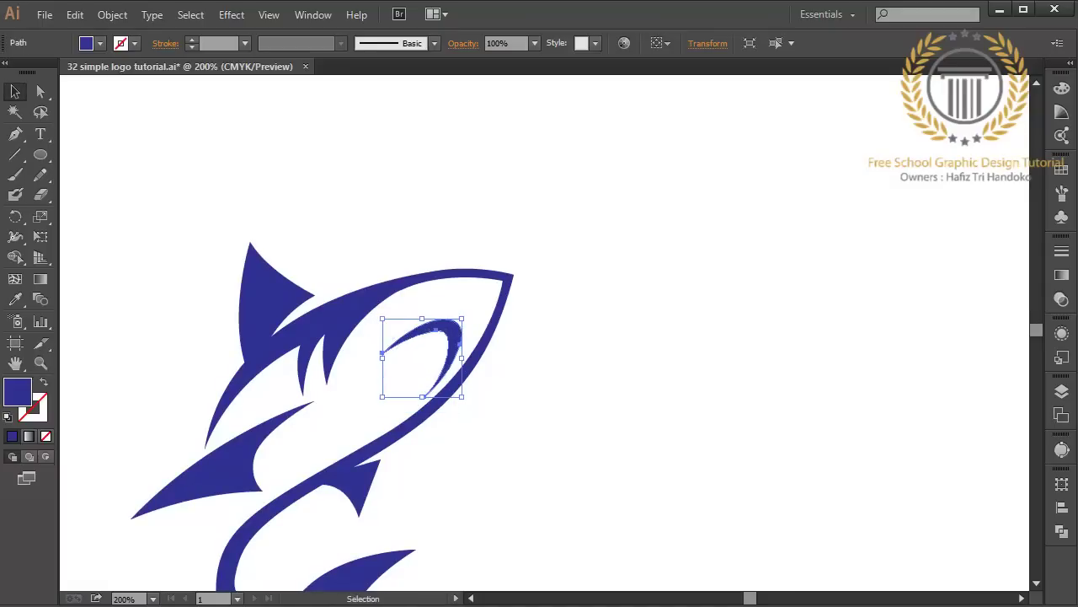
pyautogui.moveTo(381, 396); pyautogui.dragTo(364, 414)
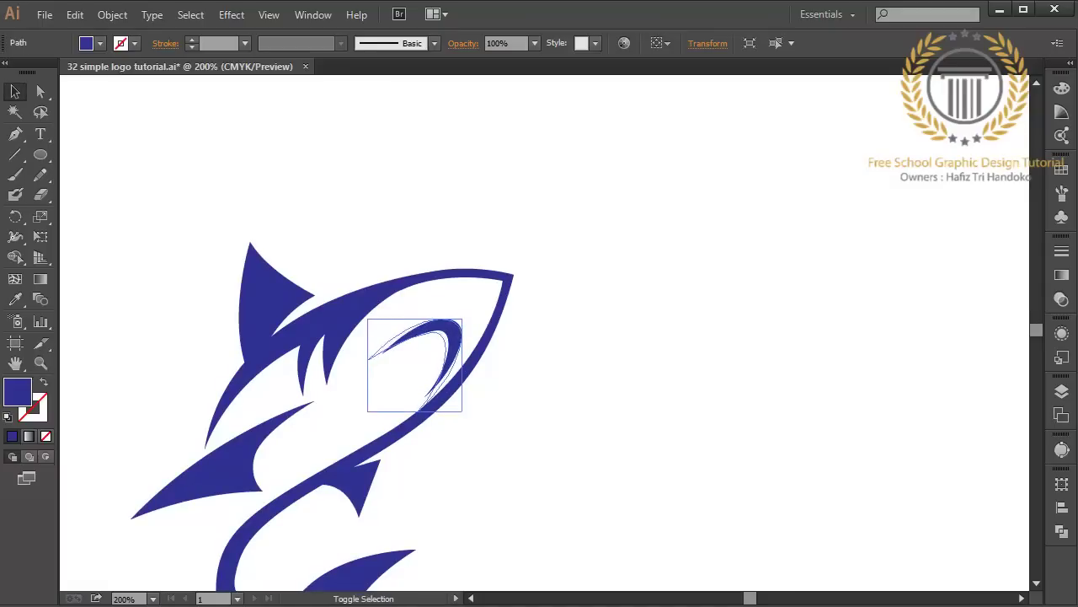
pyautogui.hotkey('ctrl', 'shift', 'a')
pyautogui.hotkey('ctrl', '1')
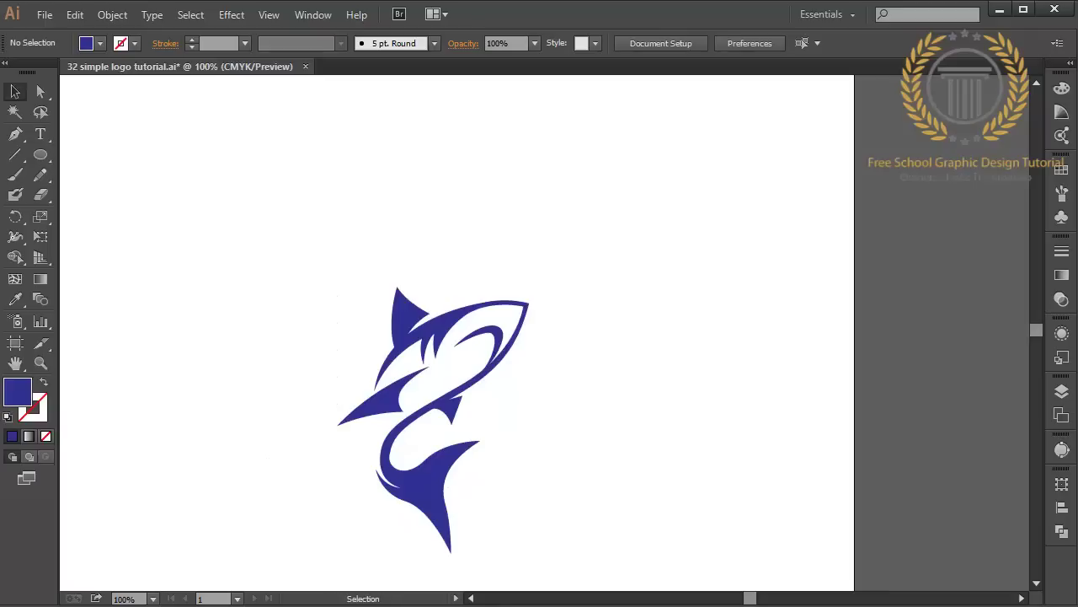
# Rotate the dorsal fin slightly counter-clockwise and nudge it a few pixels left.
pyautogui.moveTo(405, 325); pyautogui.dragTo(393, 337)
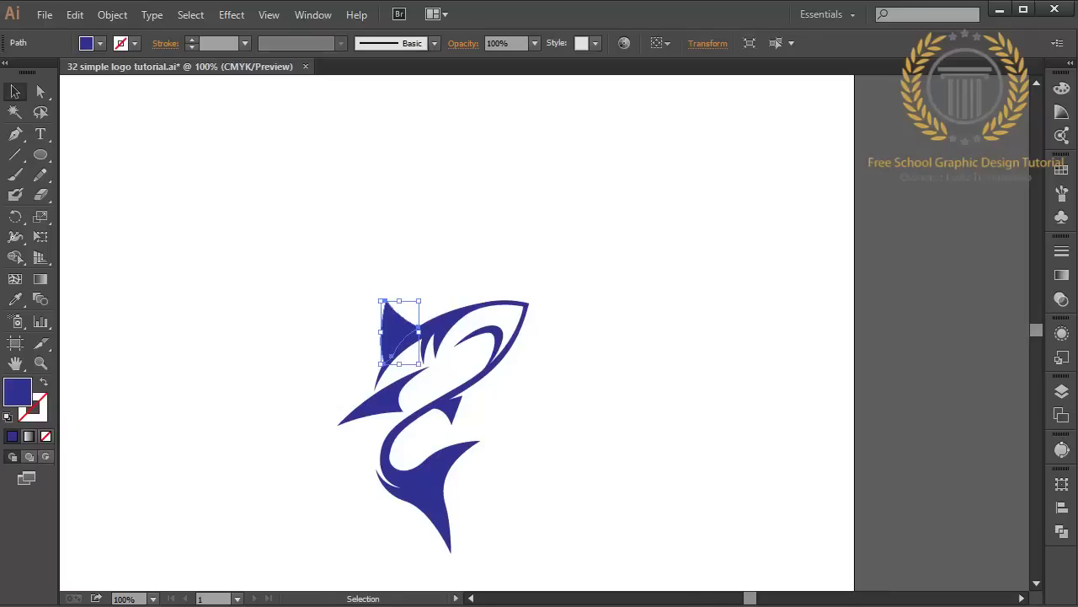
pyautogui.moveTo(424, 296); pyautogui.dragTo(415, 293)
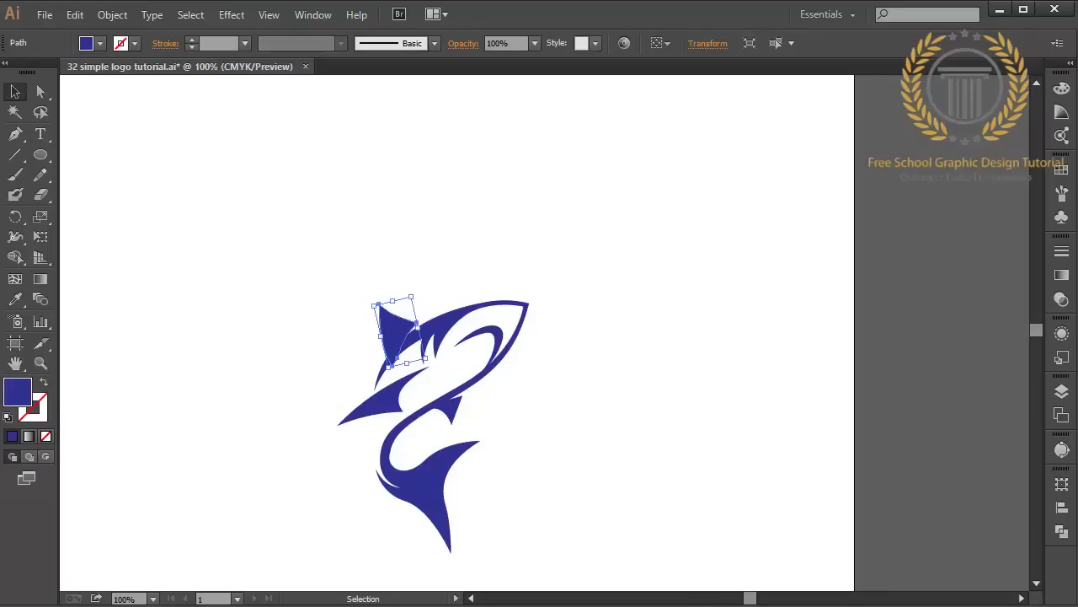
pyautogui.press('Left')
pyautogui.press('Left')
pyautogui.press('Left')
pyautogui.press('Left')
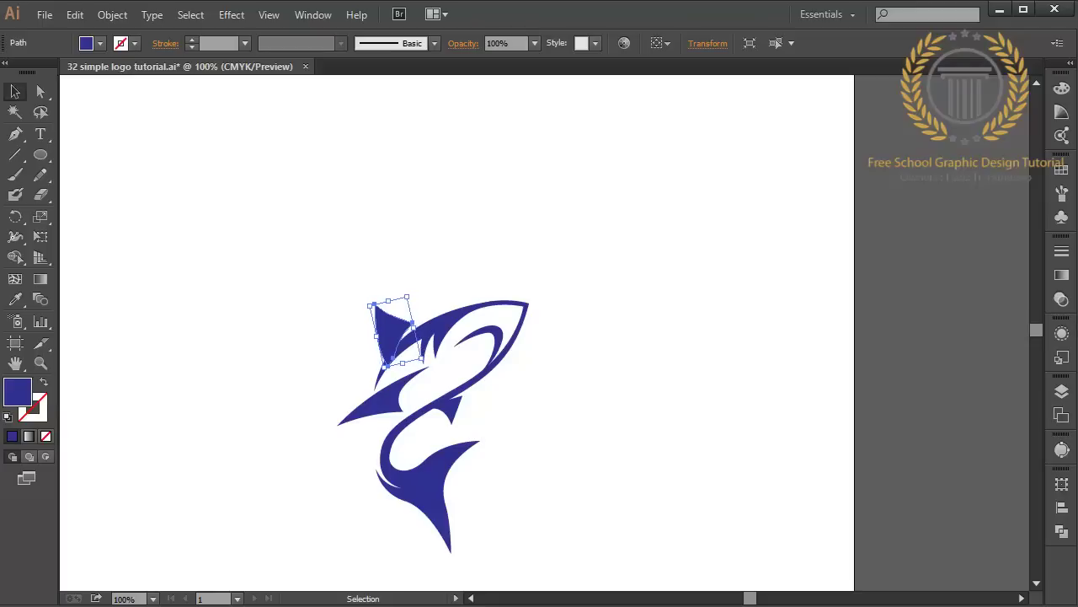
pyautogui.hotkey('ctrl', 'shift', 'a')
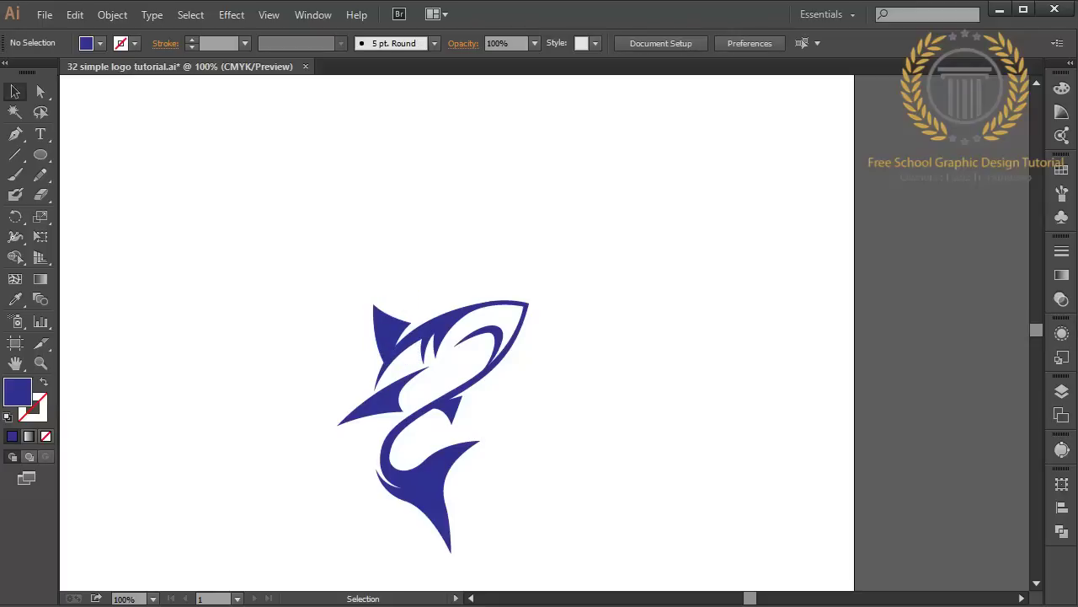
pyautogui.click(383, 337)
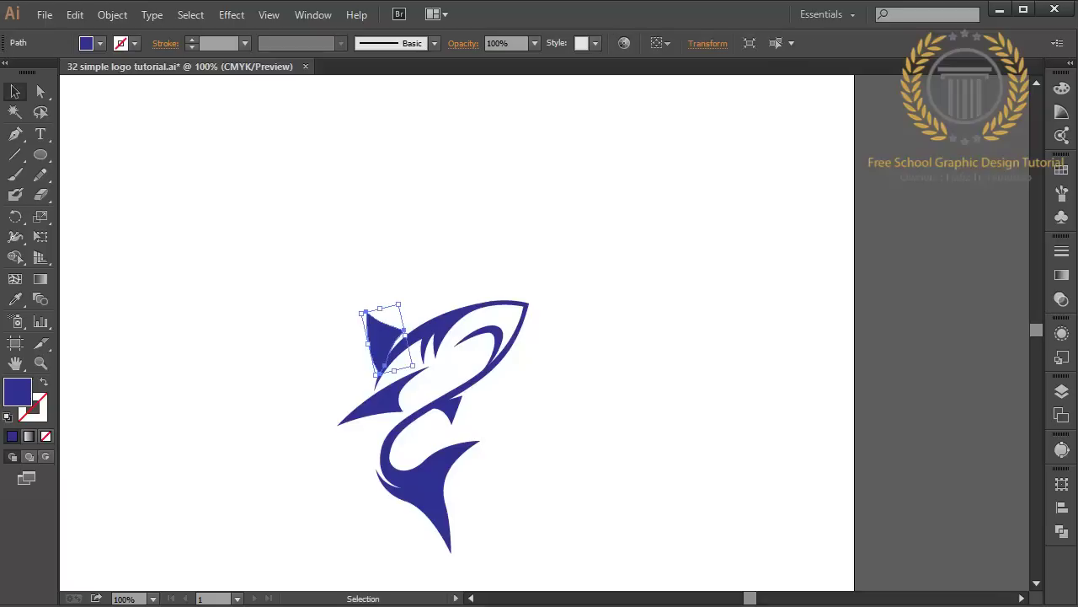
pyautogui.hotkey('ctrl', 'shift', 'a')
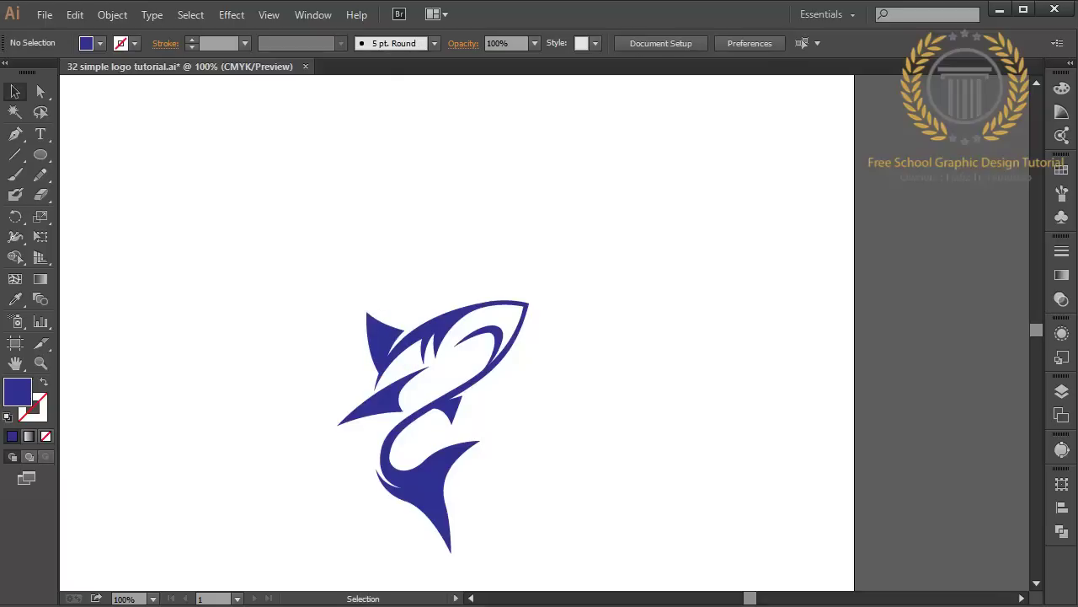
# Select the entire shark and fill it with a darker navy swatch.
pyautogui.moveTo(617, 226); pyautogui.dragTo(222, 556)
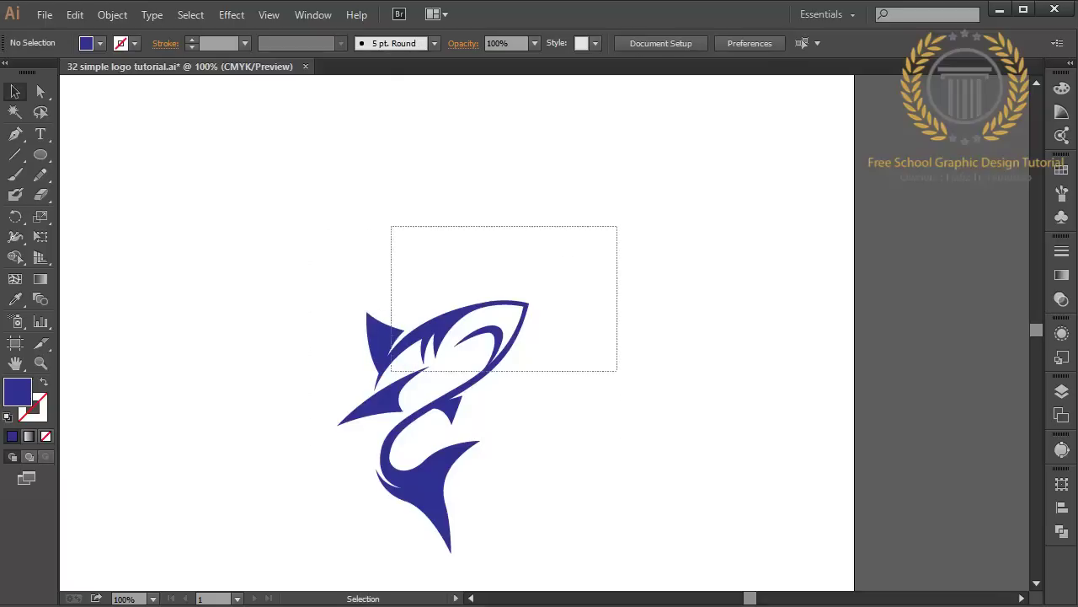
pyautogui.hotkey('ctrl', 'shift', 'a')
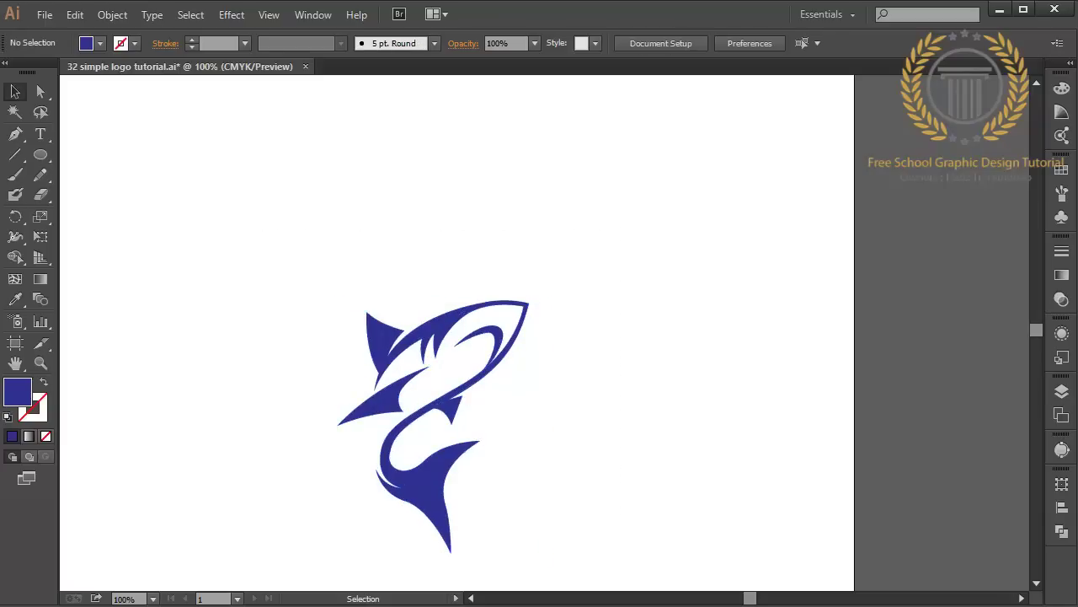
pyautogui.hotkey('ctrl', '=')
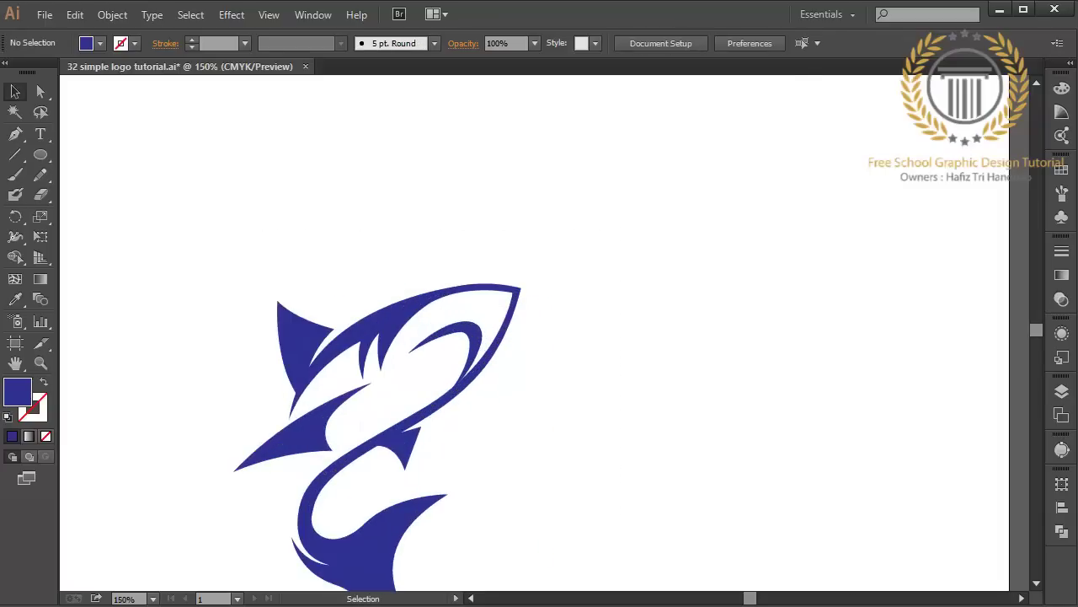
pyautogui.moveTo(193, 240); pyautogui.dragTo(558, 512)
pyautogui.click(1062, 169)
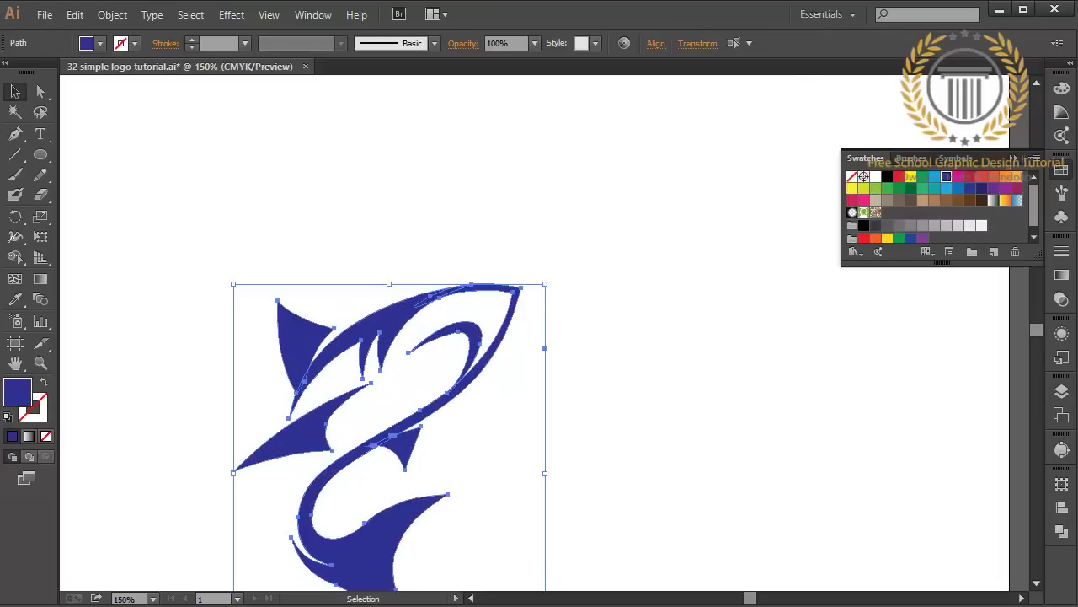
pyautogui.click(969, 188)
pyautogui.click(982, 188)
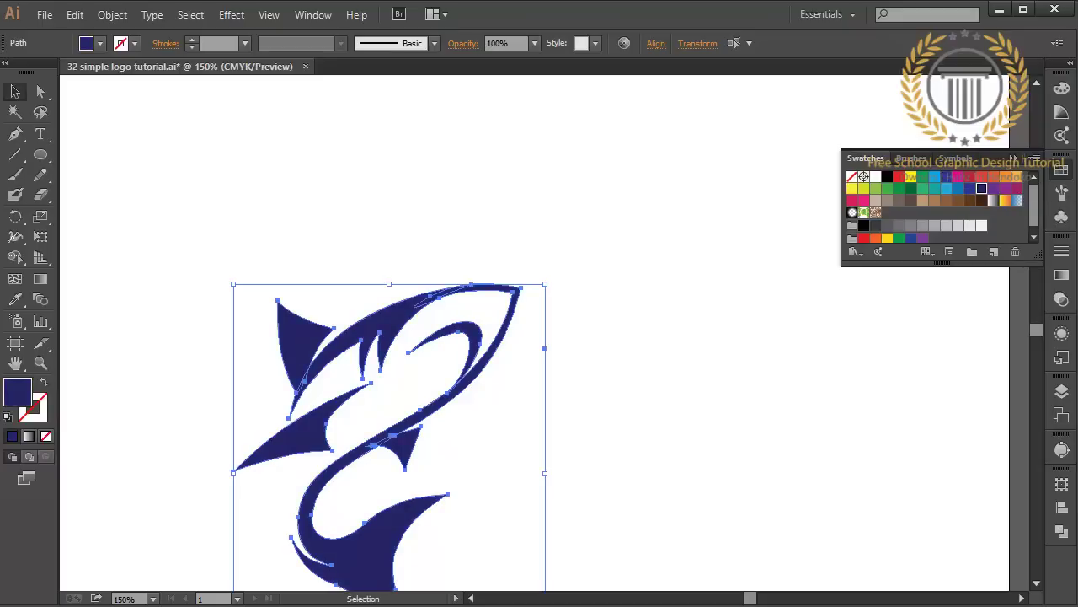
pyautogui.click(674, 211)
pyautogui.click(15, 134)
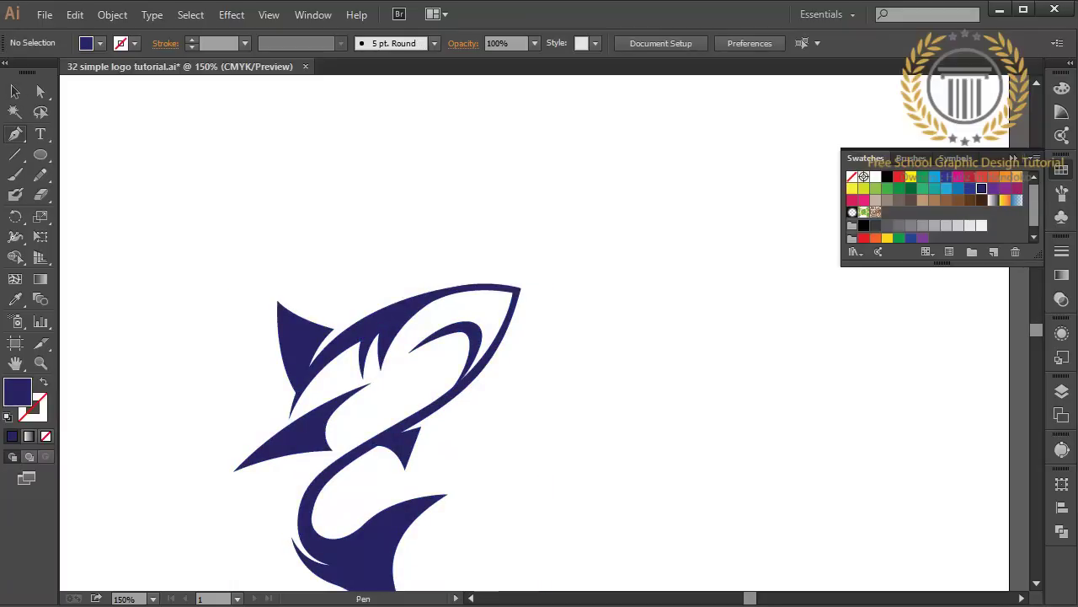
pyautogui.hotkey('ctrl', '+')
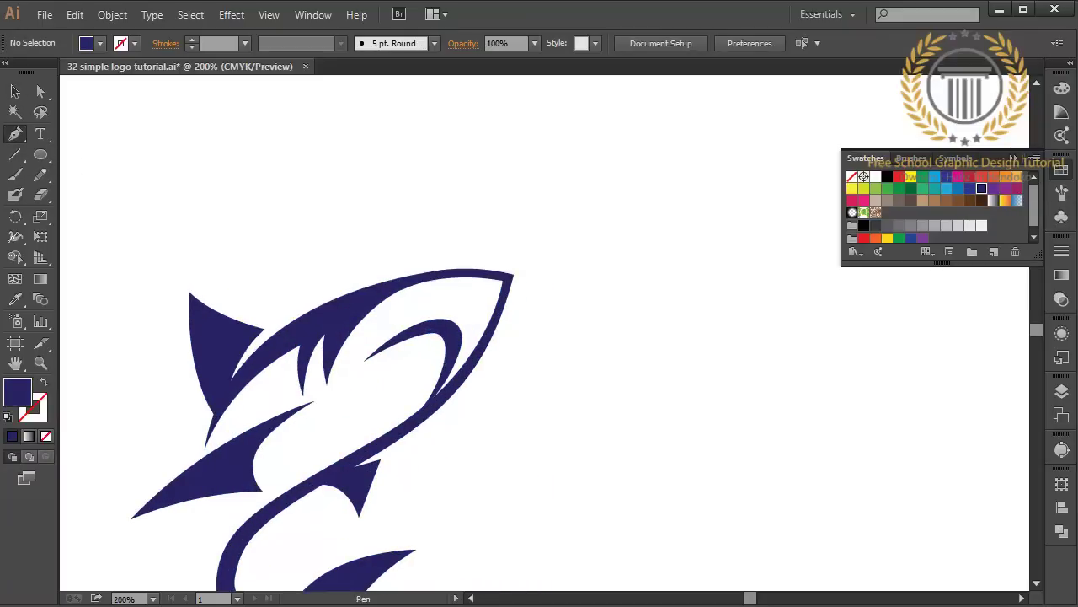
# Begin tracing the head highlight with corner and curve points along the head's edge.
pyautogui.scroll(-3, 322, 359)
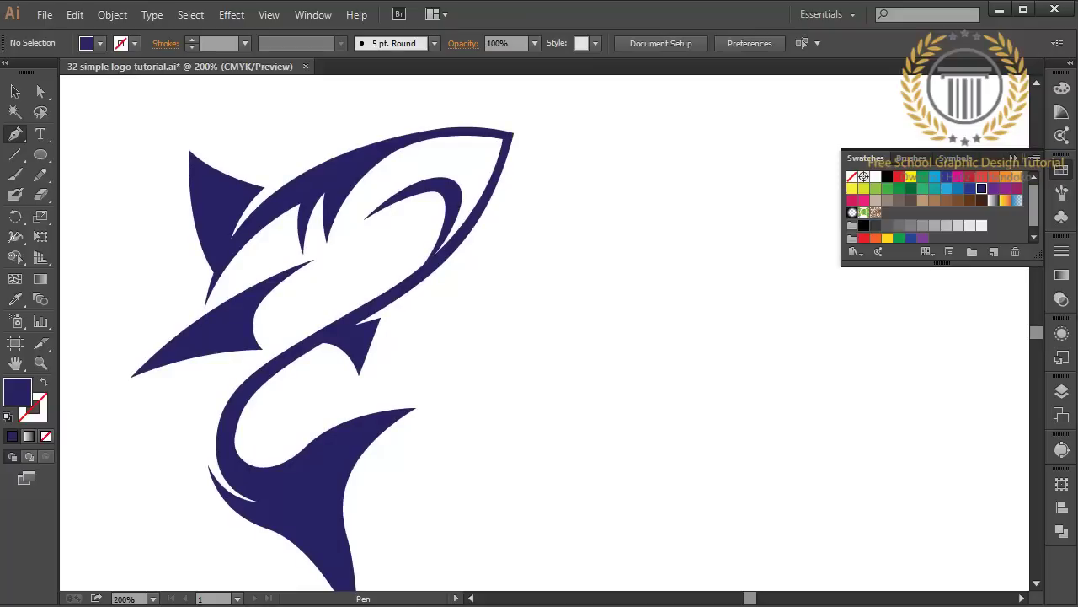
pyautogui.click(204, 303)
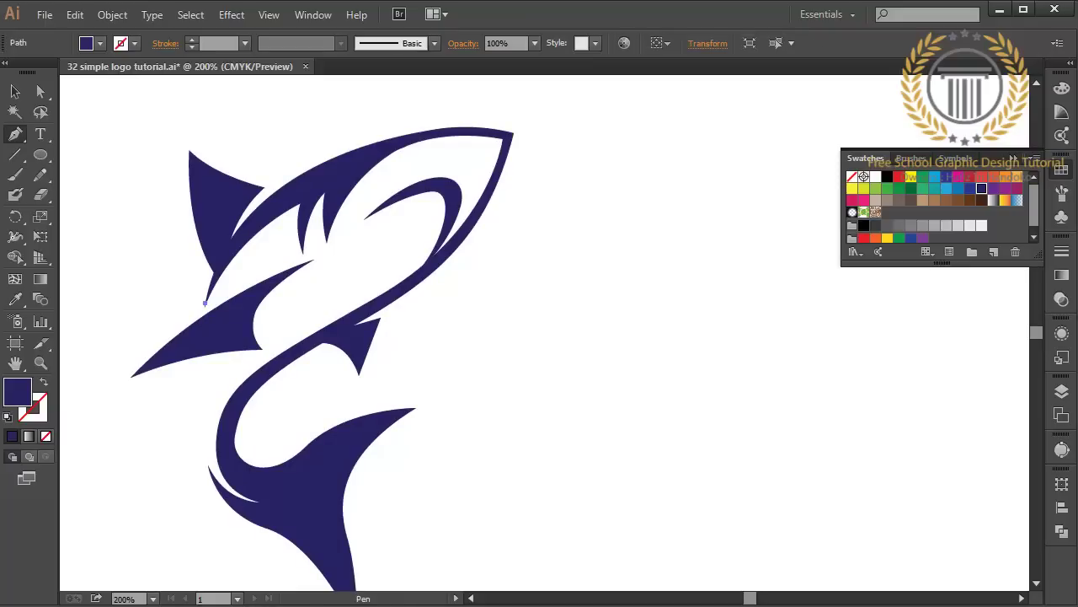
pyautogui.moveTo(287, 224); pyautogui.dragTo(334, 203)
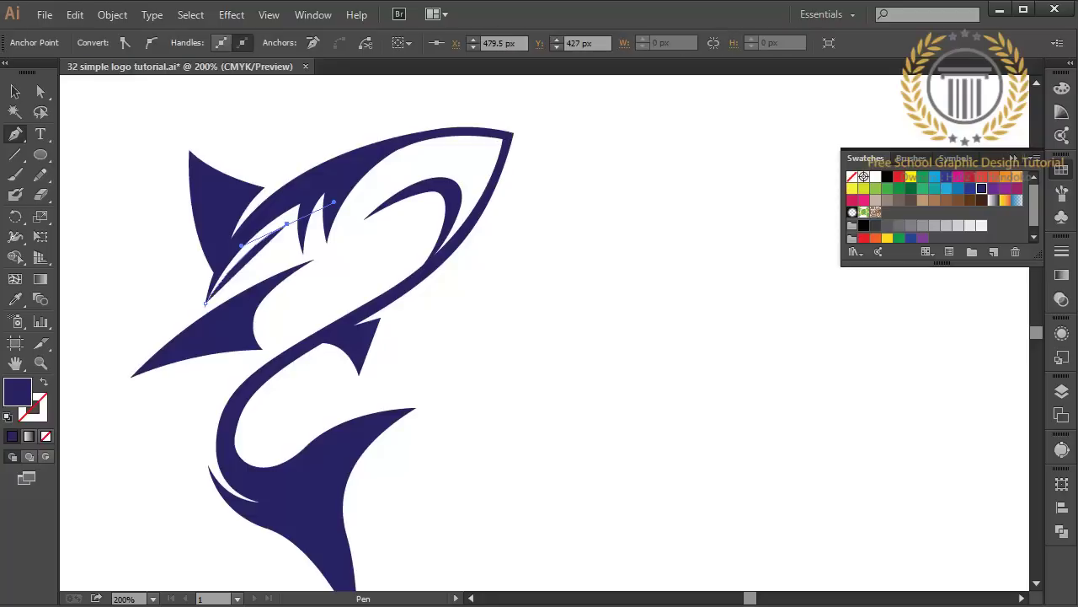
pyautogui.keyDown('alt'); pyautogui.click(286, 224); pyautogui.keyUp('alt')
pyautogui.click(302, 254)
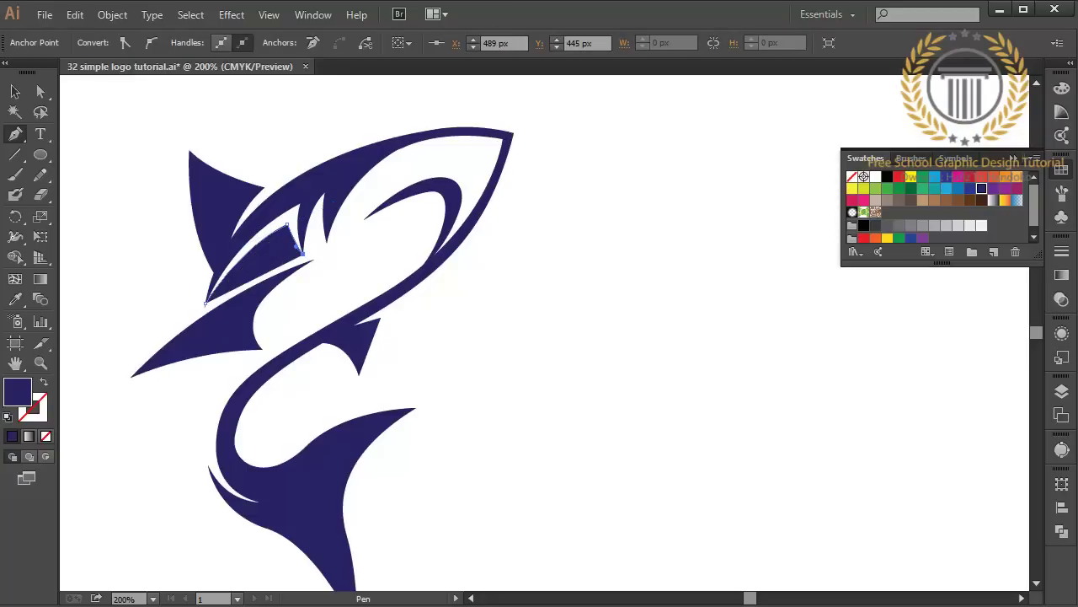
pyautogui.moveTo(324, 213); pyautogui.dragTo(342, 199)
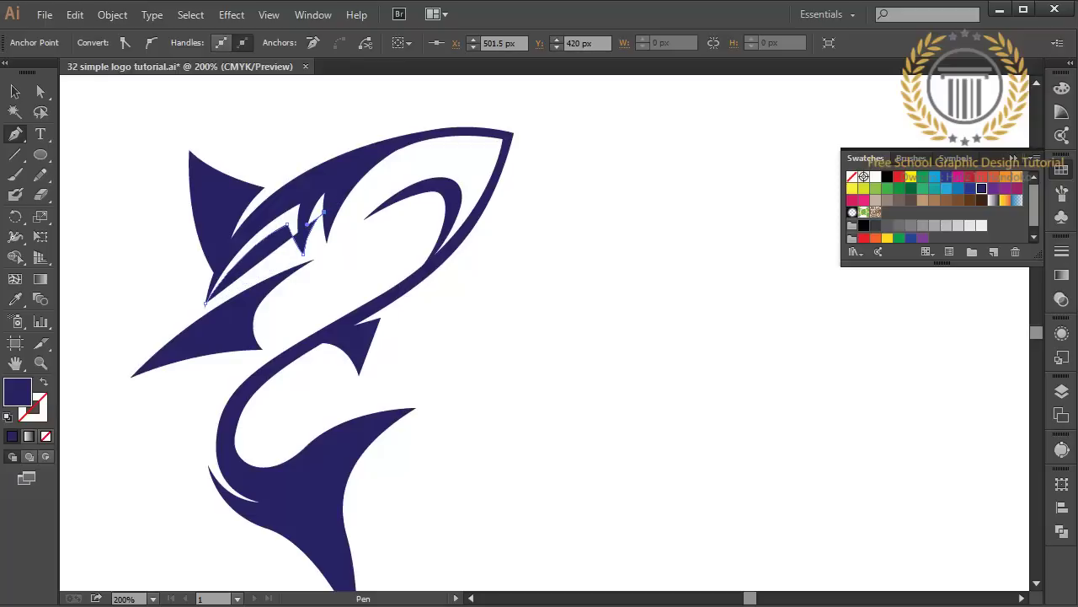
pyautogui.click(326, 242)
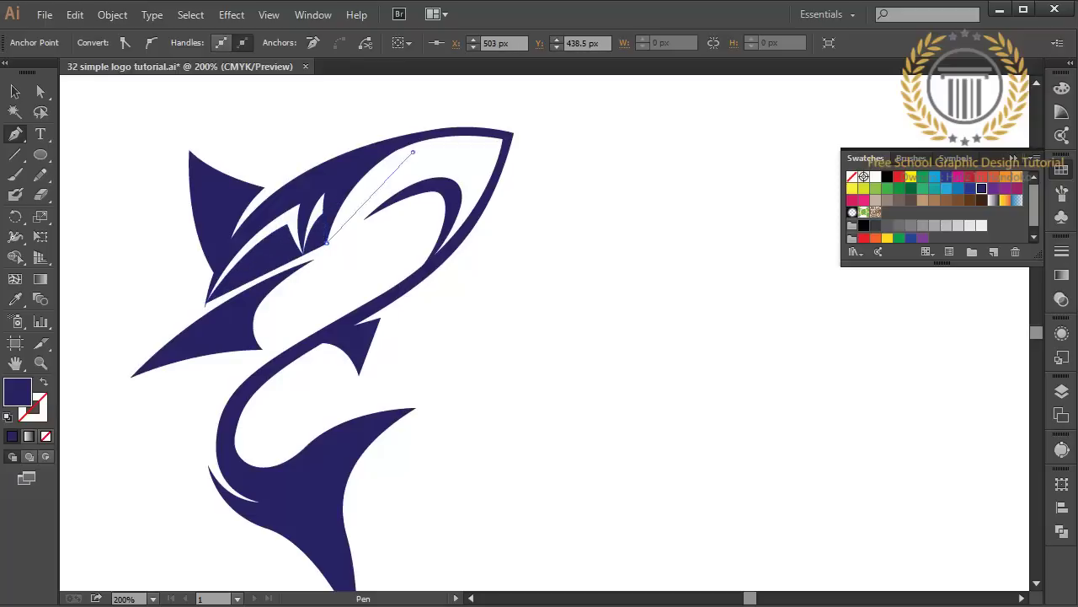
# Close the highlight path via the snout tip and fill it light blue.
pyautogui.moveTo(412, 152); pyautogui.dragTo(474, 131)
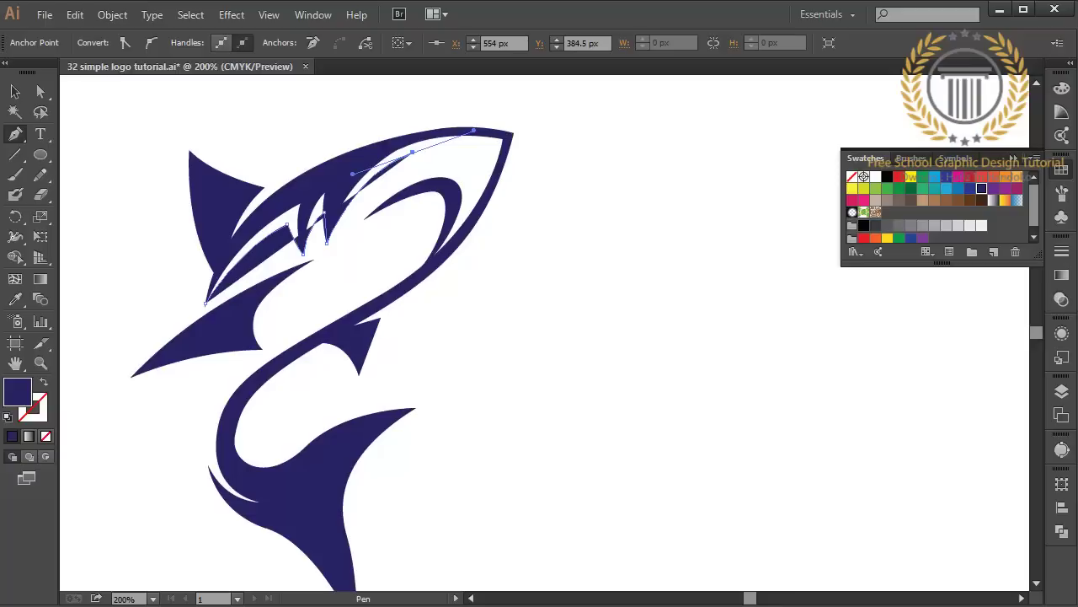
pyautogui.click(503, 137)
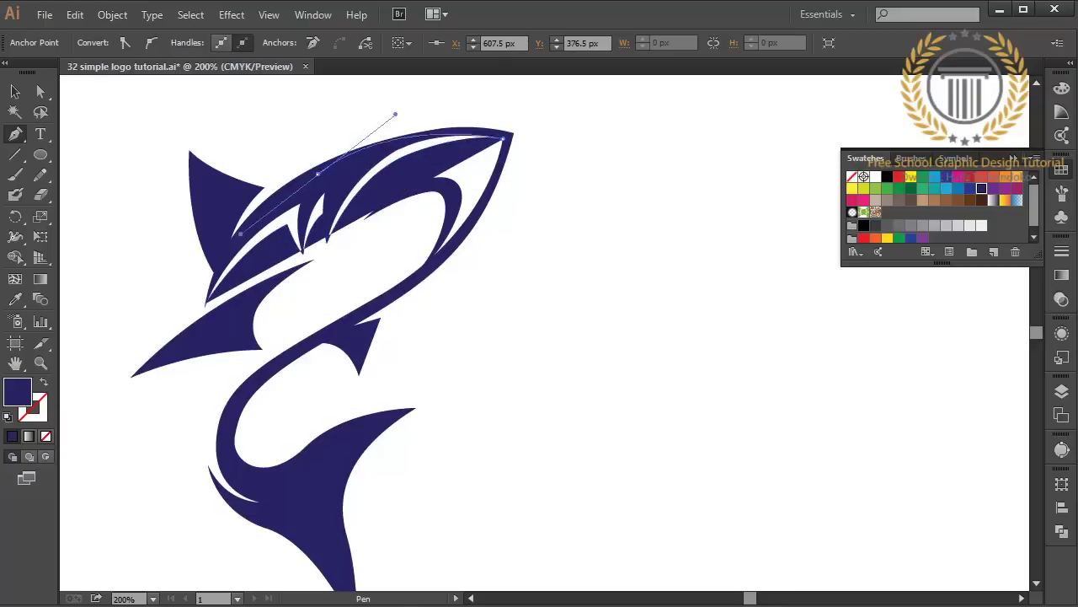
pyautogui.moveTo(317, 174); pyautogui.dragTo(223, 236)
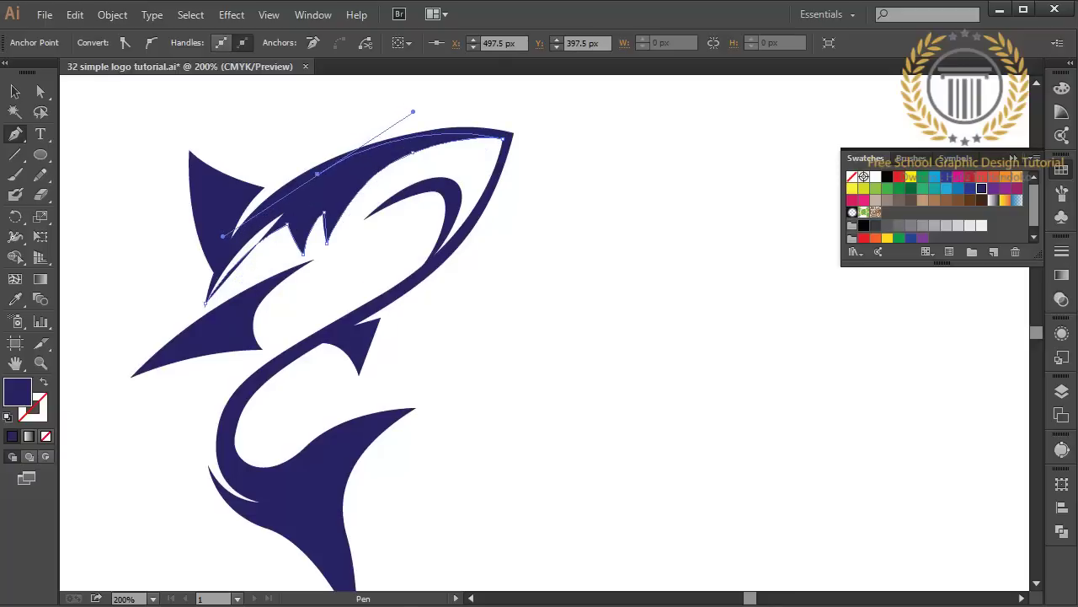
pyautogui.moveTo(205, 302); pyautogui.dragTo(168, 358)
pyautogui.press('v')
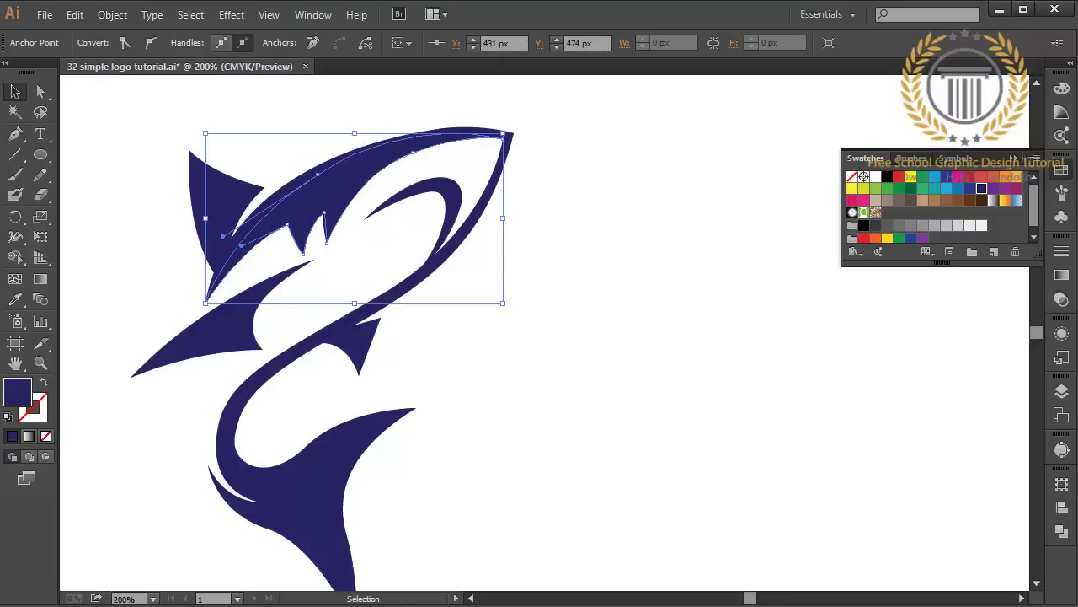
pyautogui.press('ctrl')
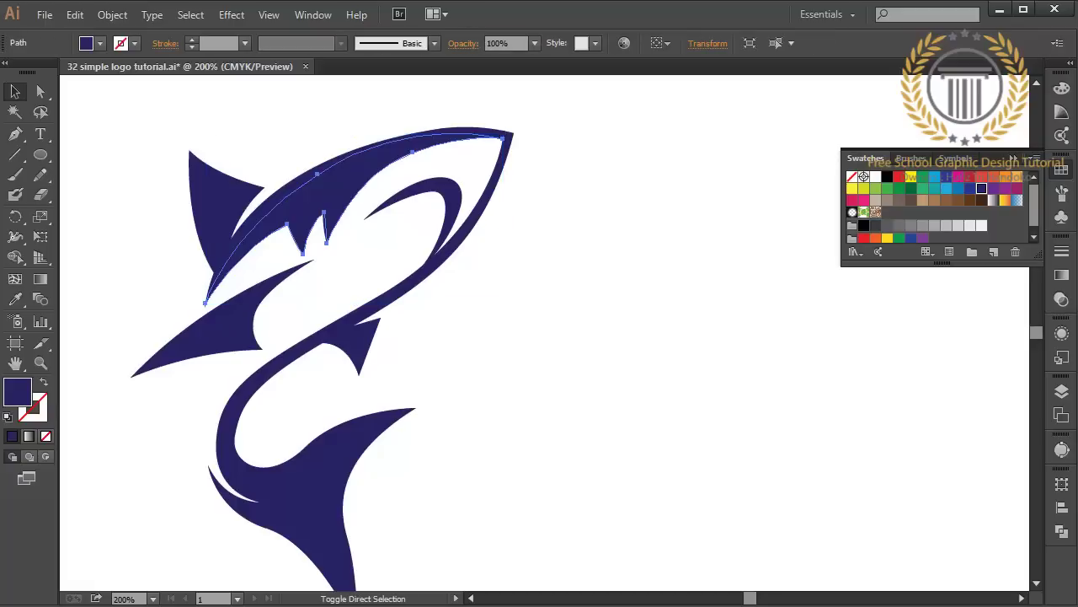
pyautogui.click(946, 188)
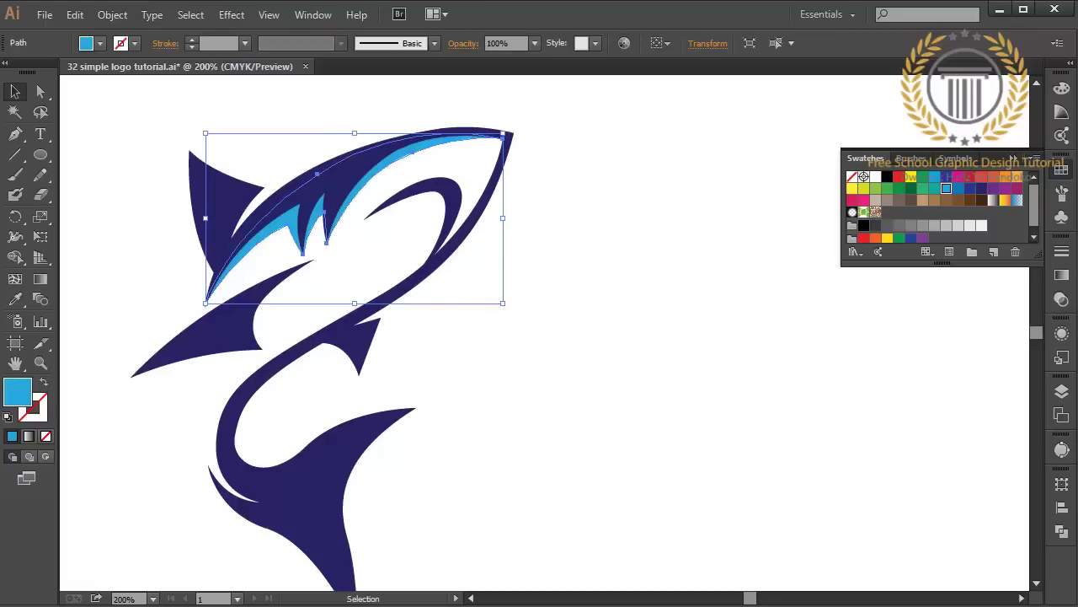
pyautogui.hotkey('ctrl', 'shift', 'a')
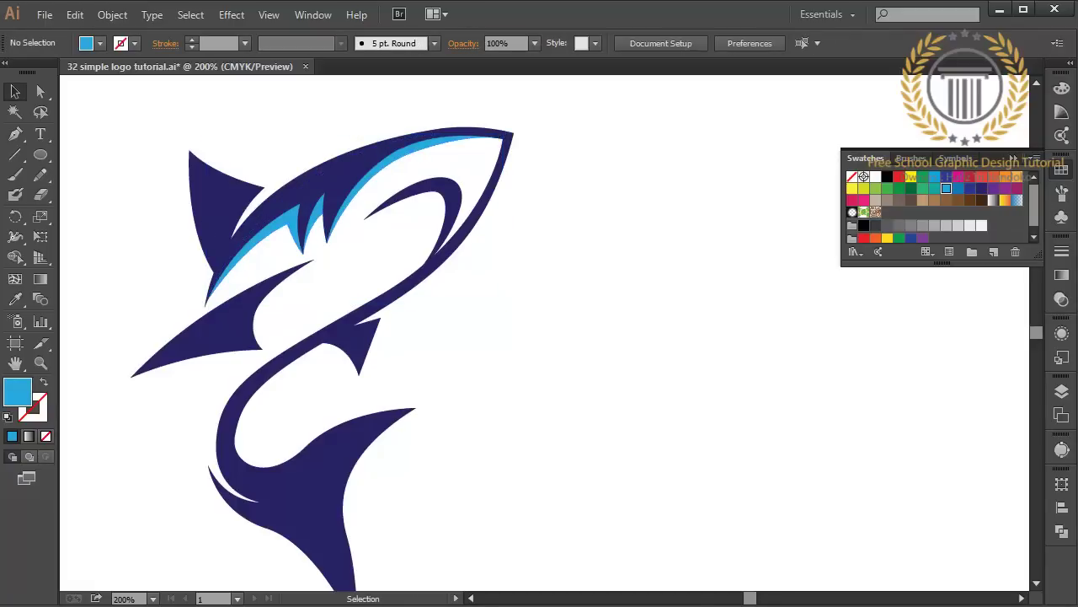
pyautogui.press('p')
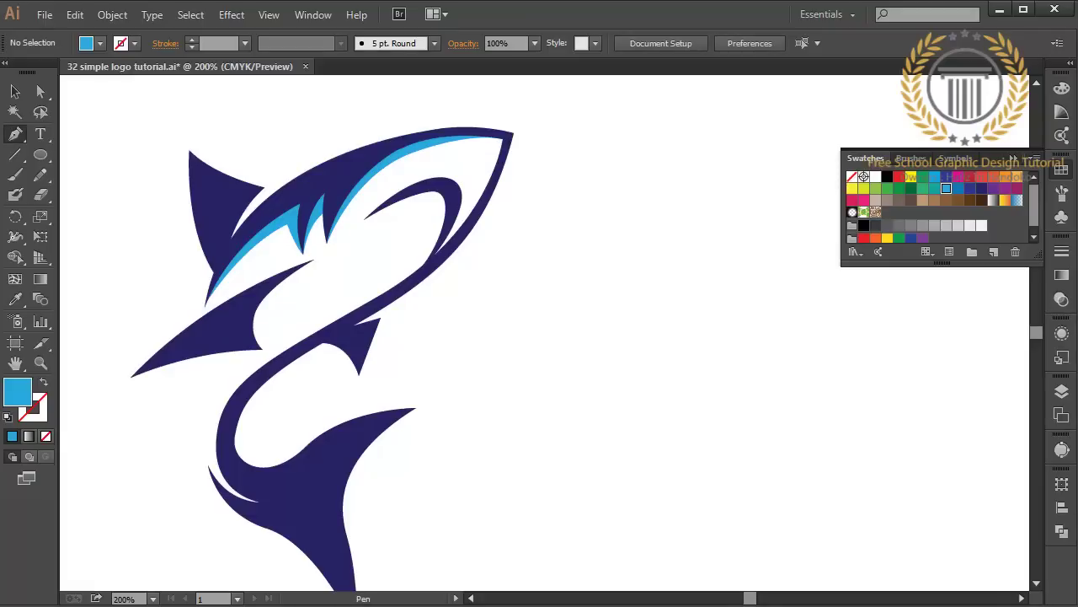
# Trace a closed highlight path along the left fin's lower edge.
pyautogui.click(130, 377)
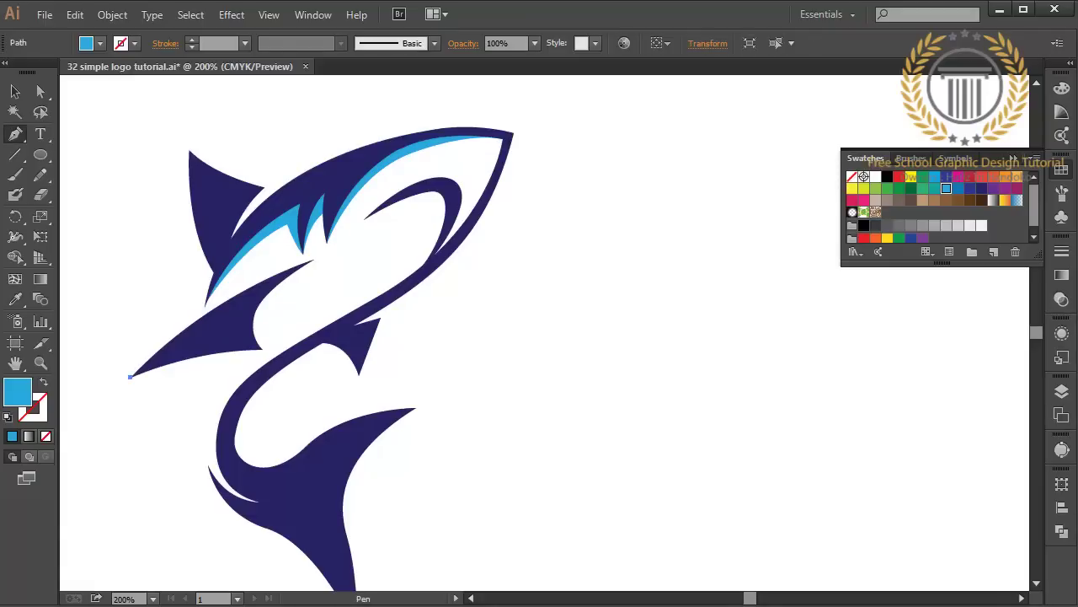
pyautogui.moveTo(253, 334); pyautogui.dragTo(319, 331)
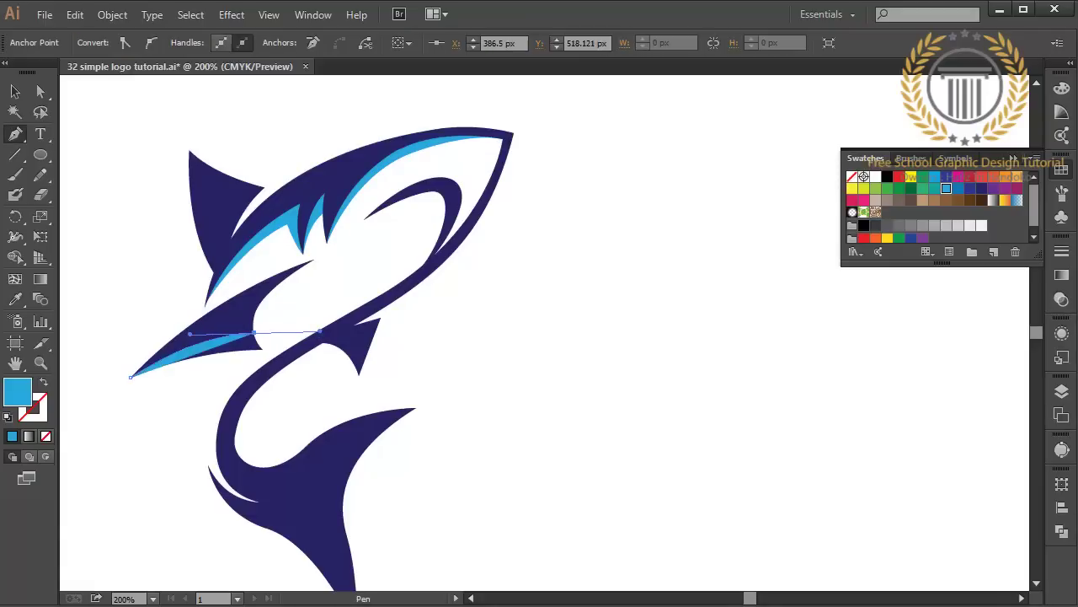
pyautogui.click(253, 335)
pyautogui.moveTo(262, 348); pyautogui.dragTo(268, 355)
pyautogui.click(262, 348)
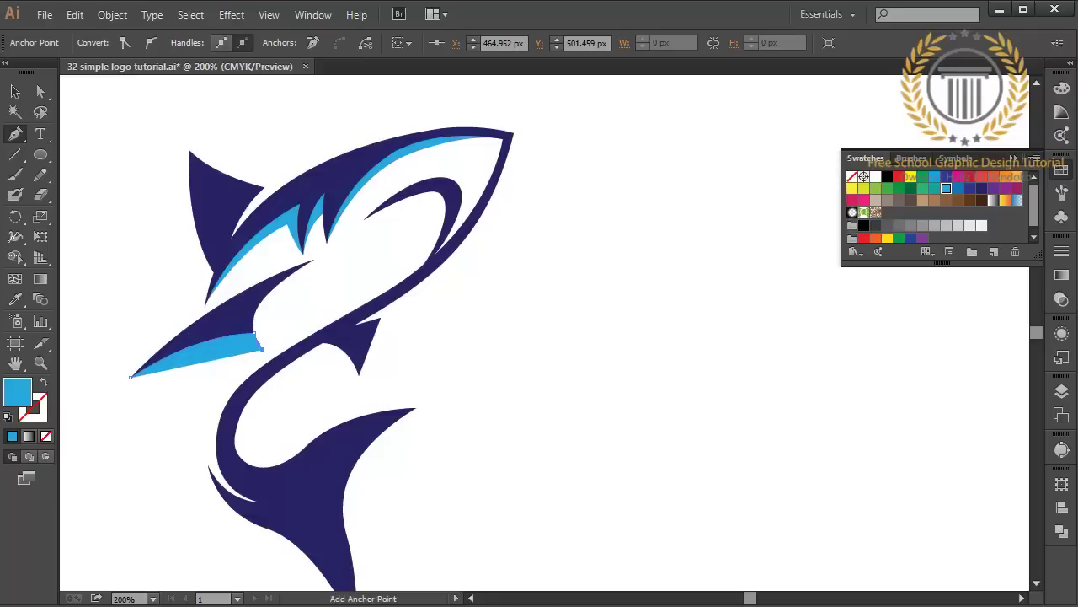
pyautogui.moveTo(361, 380)
pyautogui.mouseDown()
pyautogui.moveTo(857, 406)
pyautogui.moveTo(664, 405)
pyautogui.mouseUp()
pyautogui.hotkey('ctrl', 'z')
pyautogui.hotkey('ctrl', 'z')
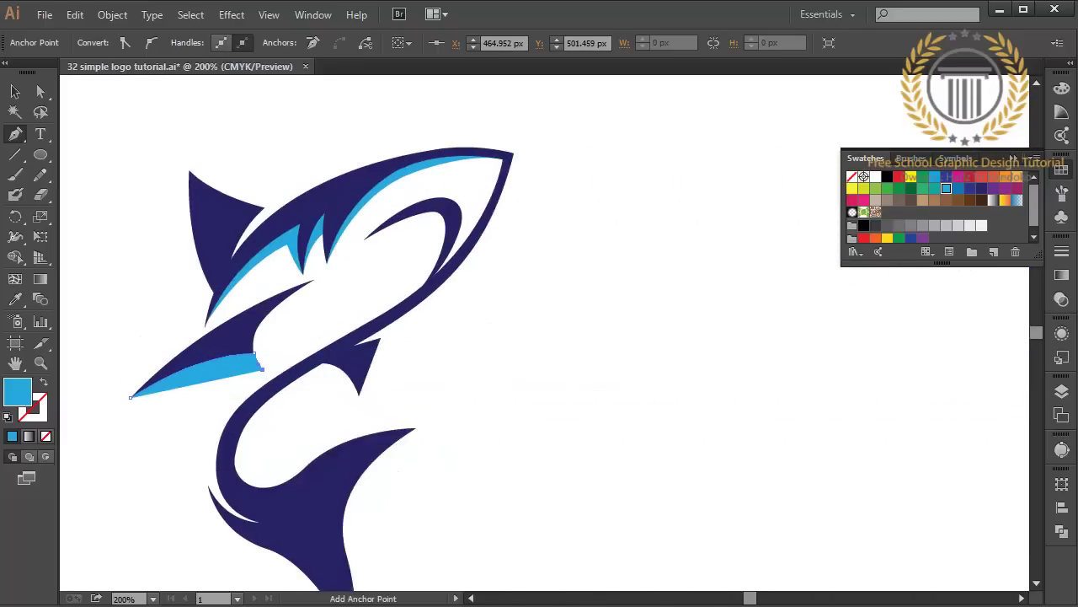
pyautogui.scroll(2, 282, 449)
pyautogui.moveTo(282, 449)
pyautogui.mouseDown()
pyautogui.moveTo(320, 320)
pyautogui.moveTo(320, 97)
pyautogui.moveTo(323, 307)
pyautogui.moveTo(250, 293)
pyautogui.mouseUp()
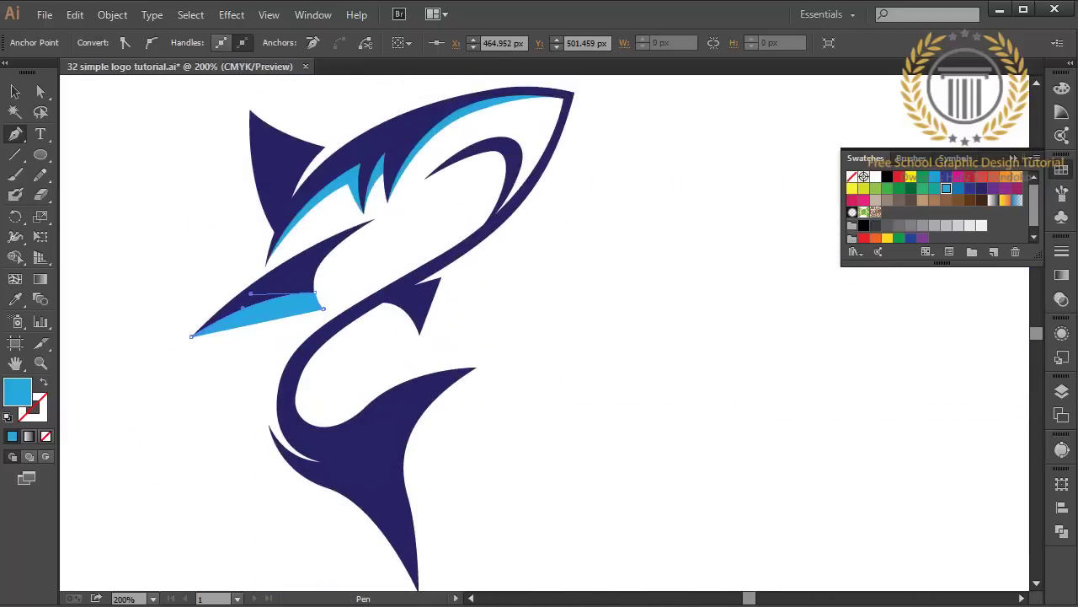
pyautogui.click(191, 336)
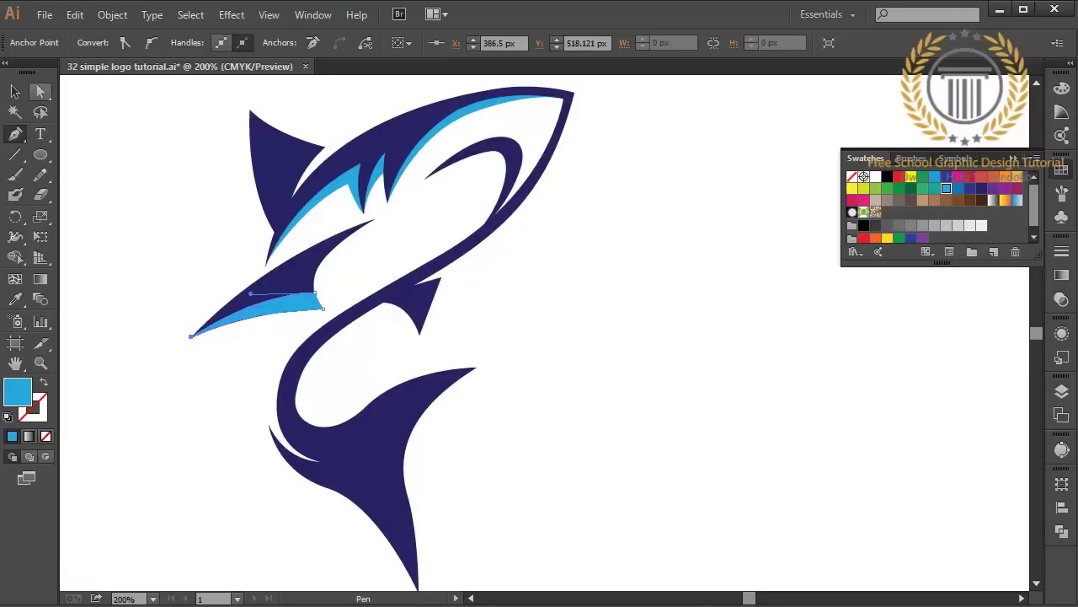
# Nudge the fin highlight's corner anchor and check the navy fin's anchors.
pyautogui.click(41, 91)
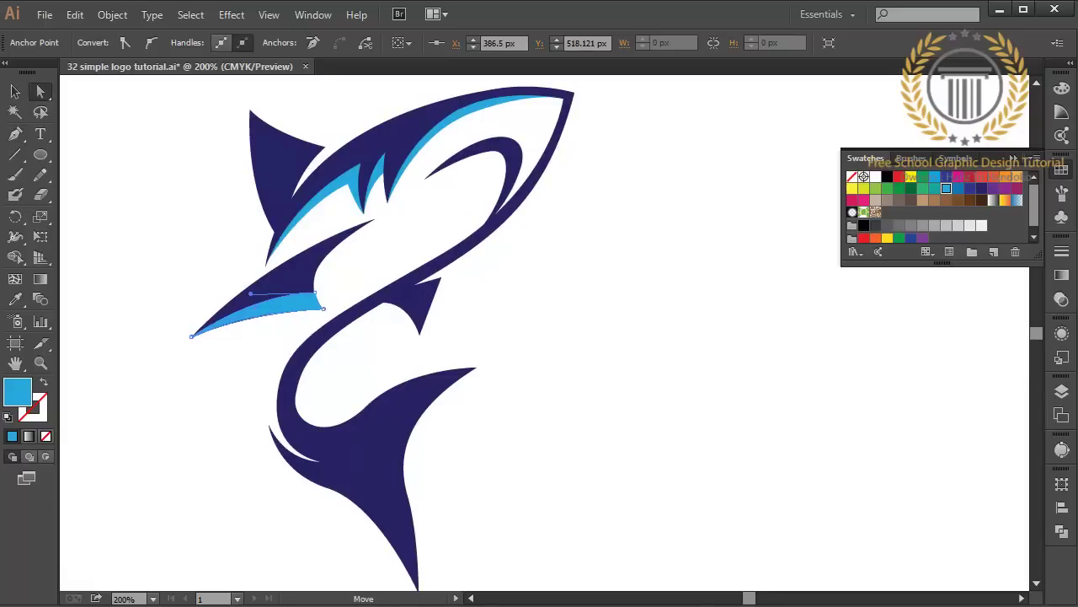
pyautogui.hotkey('ctrl', 'shift', 'a')
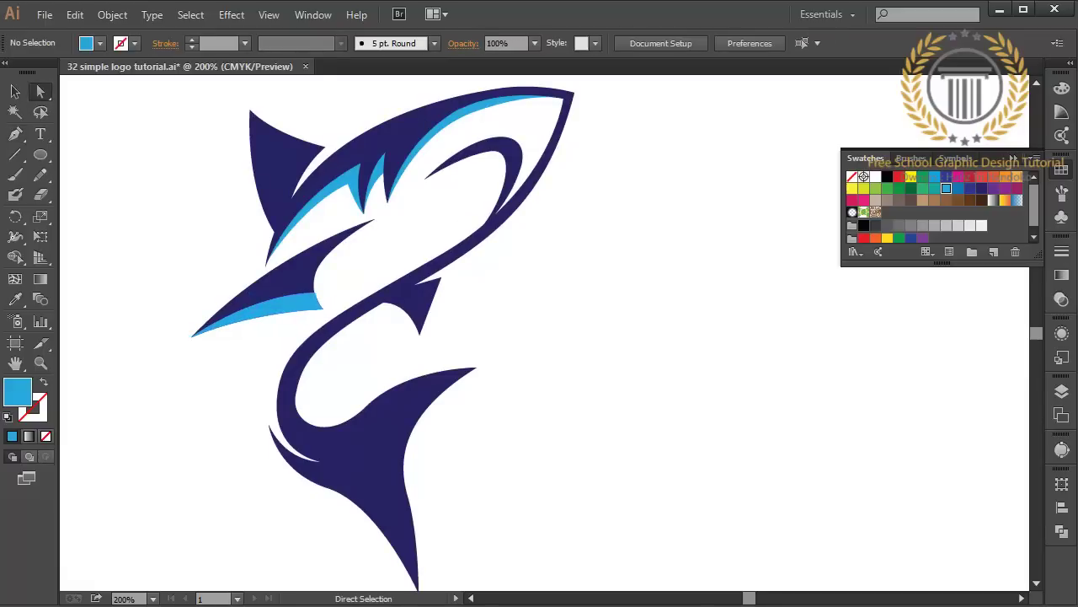
pyautogui.click(314, 291)
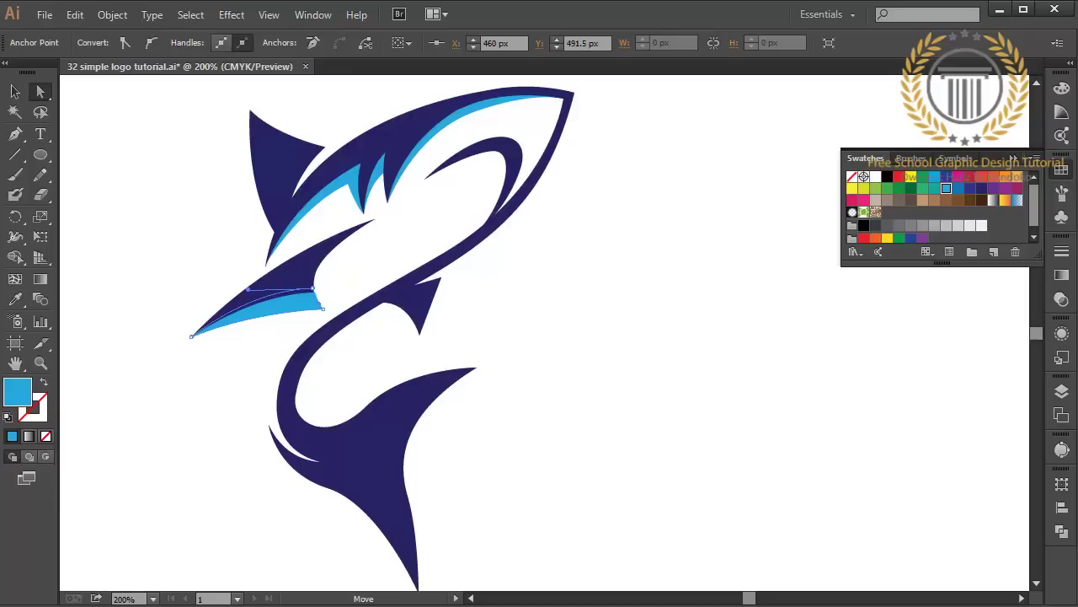
pyautogui.moveTo(314, 291); pyautogui.dragTo(313, 289)
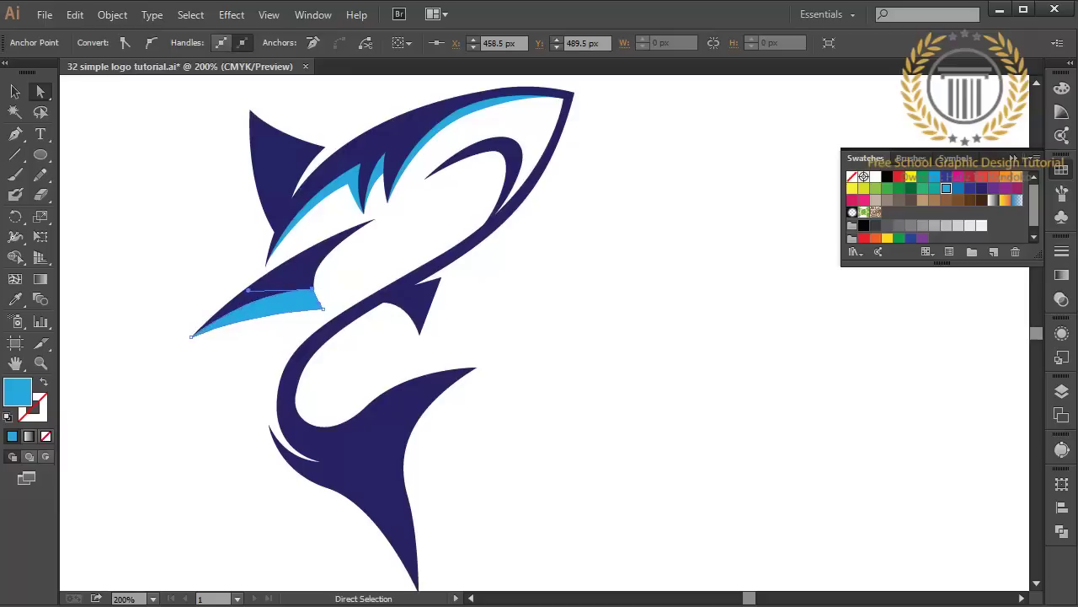
pyautogui.hotkey('ctrl', 'shift', 'a')
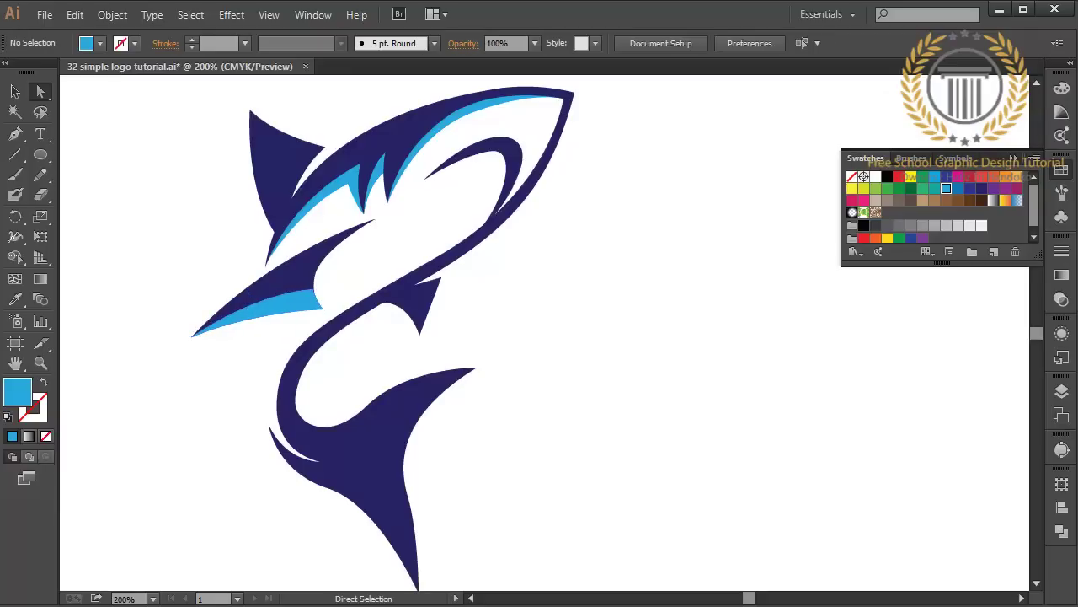
pyautogui.click(315, 290)
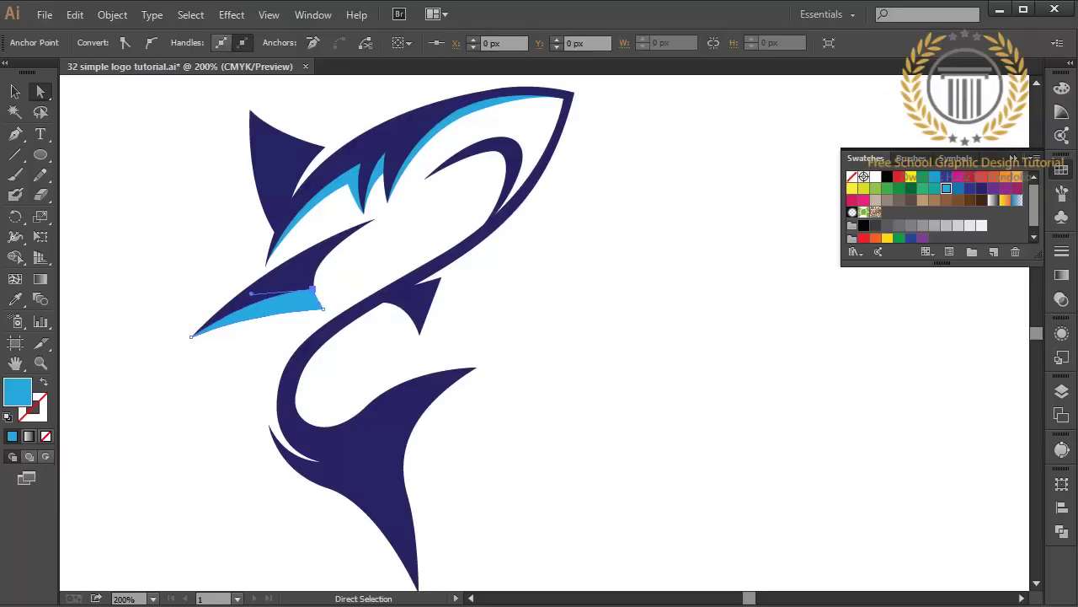
pyautogui.hotkey('ctrl', 'shift', 'a')
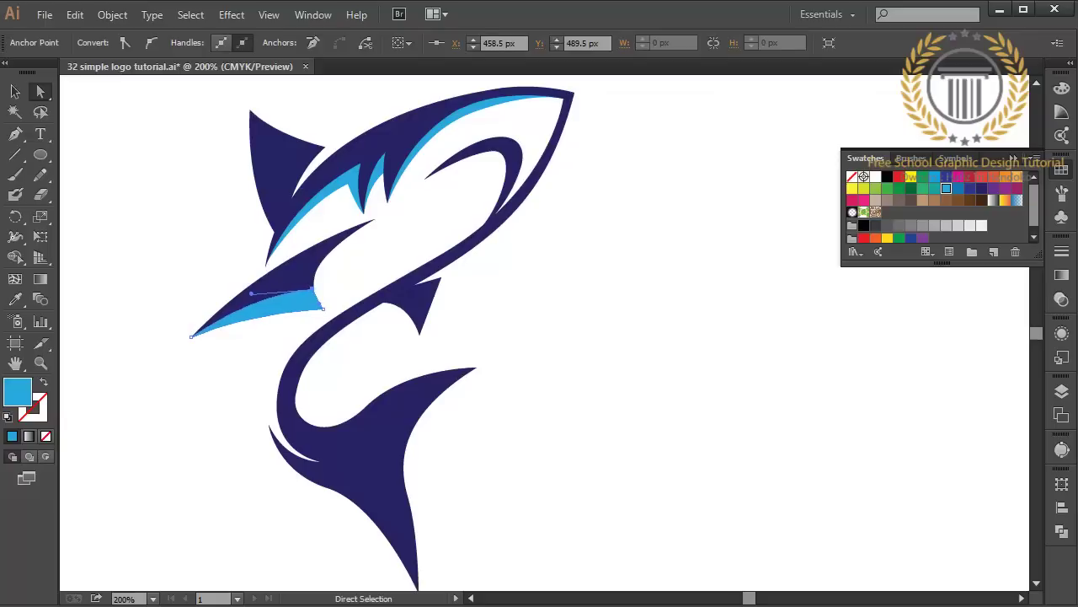
pyautogui.click(313, 290)
pyautogui.hotkey('ctrl', 'shift', 'a')
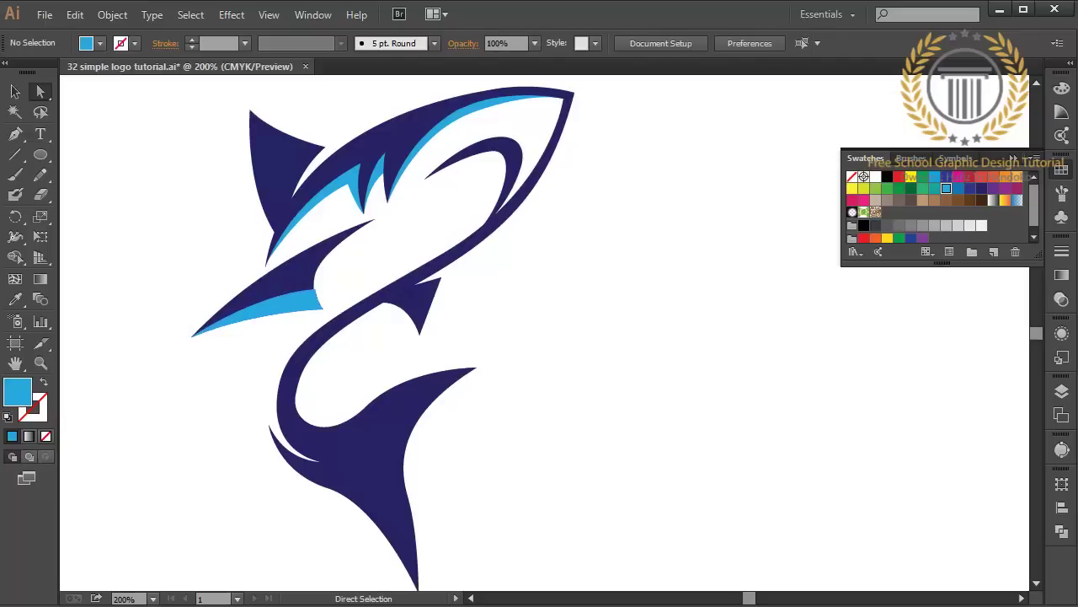
pyautogui.click(278, 282)
pyautogui.click(314, 273)
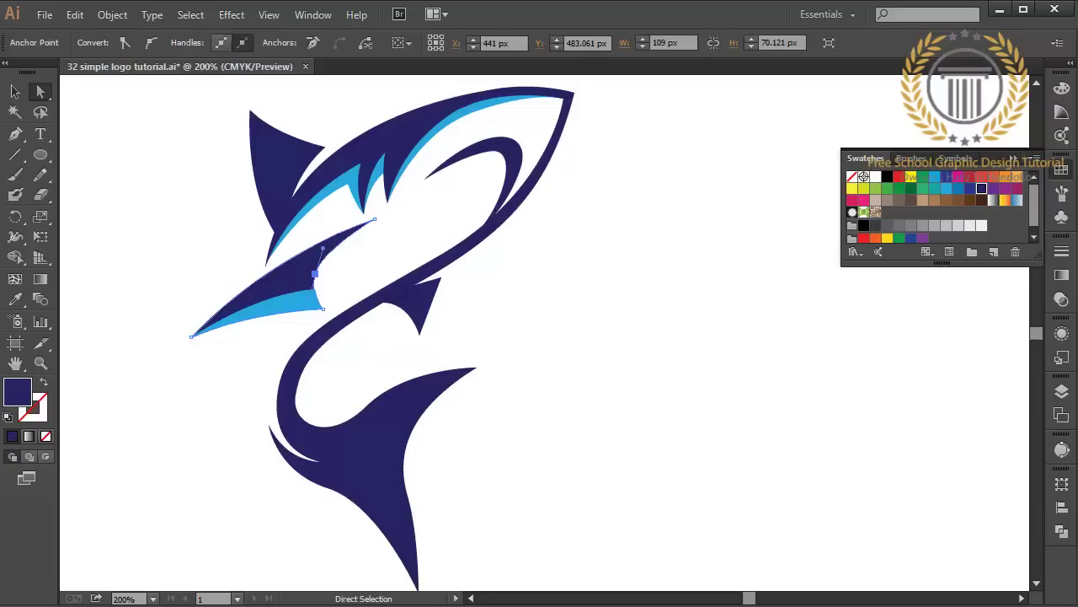
pyautogui.hotkey('ctrl', 'shift', 'a')
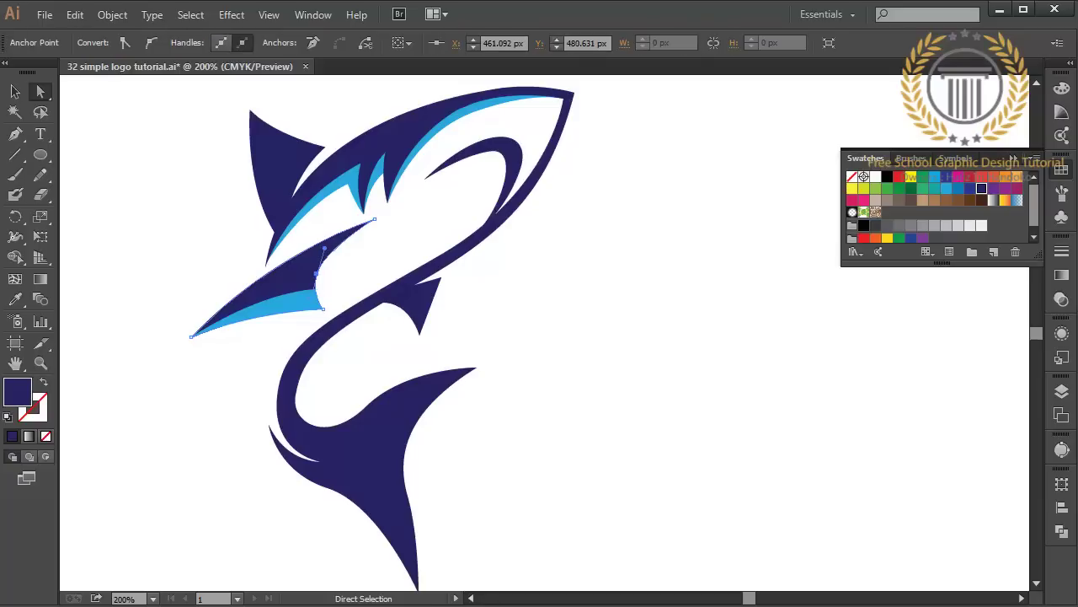
pyautogui.press('p')
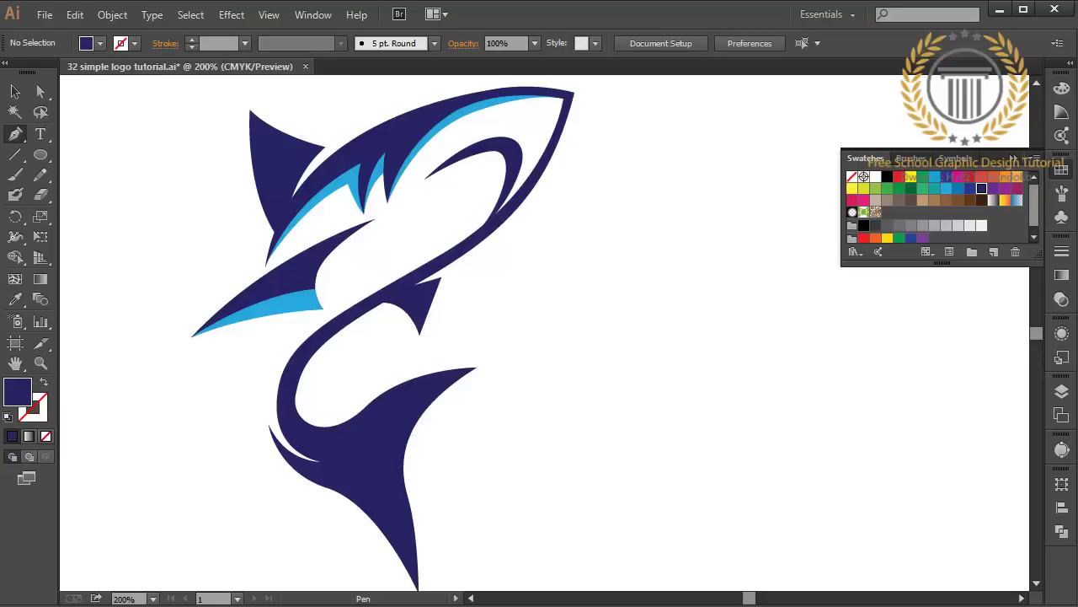
# Trace a closed path along the shark's inner body curve from jaw toward tail.
pyautogui.click(318, 461)
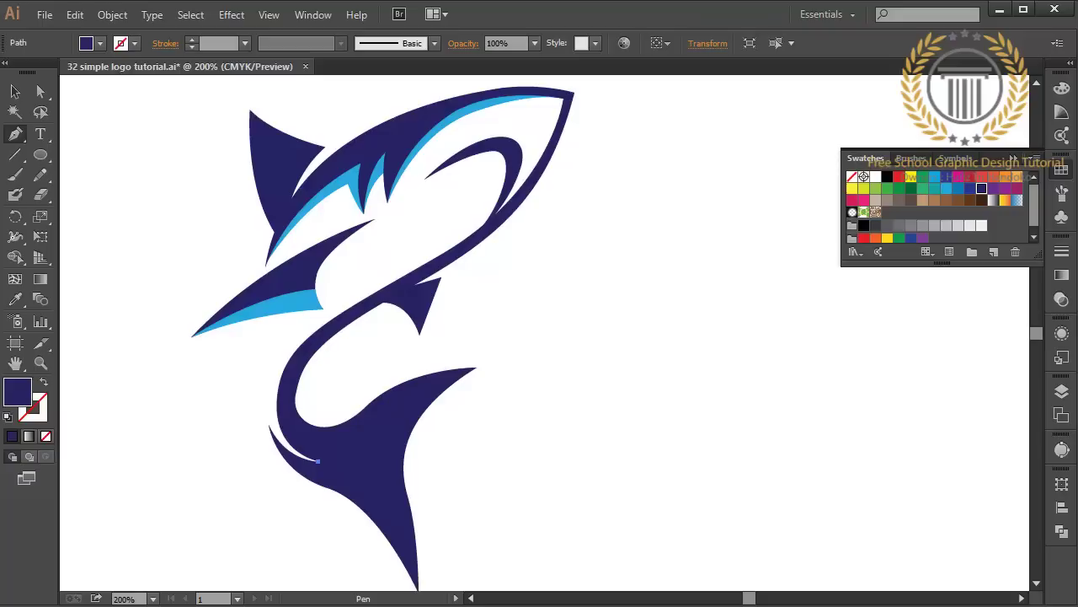
pyautogui.moveTo(272, 391); pyautogui.dragTo(276, 329)
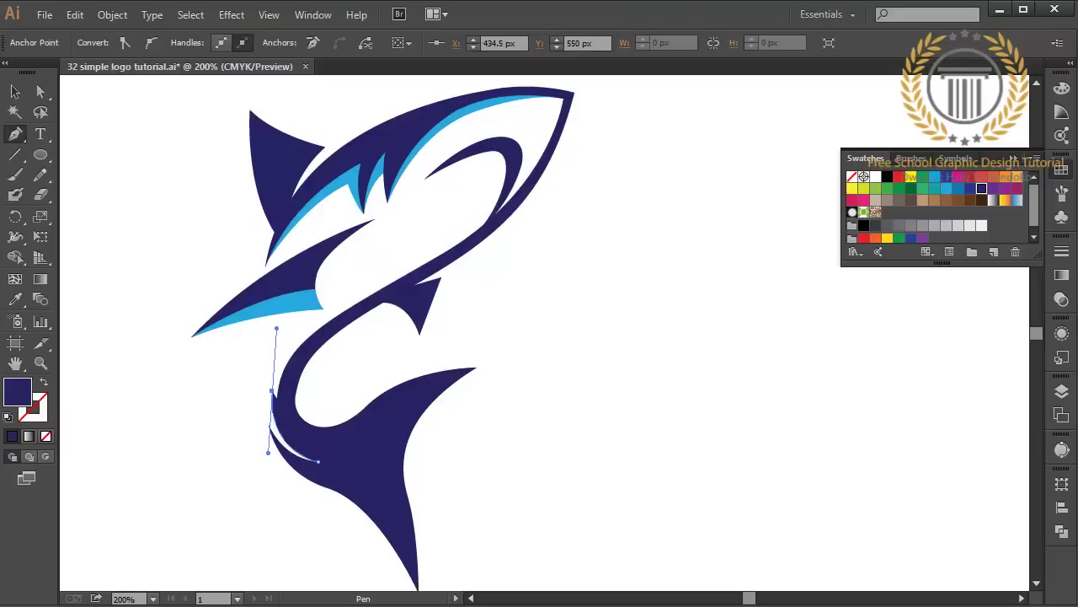
pyautogui.moveTo(406, 267); pyautogui.dragTo(450, 233)
pyautogui.click(318, 461)
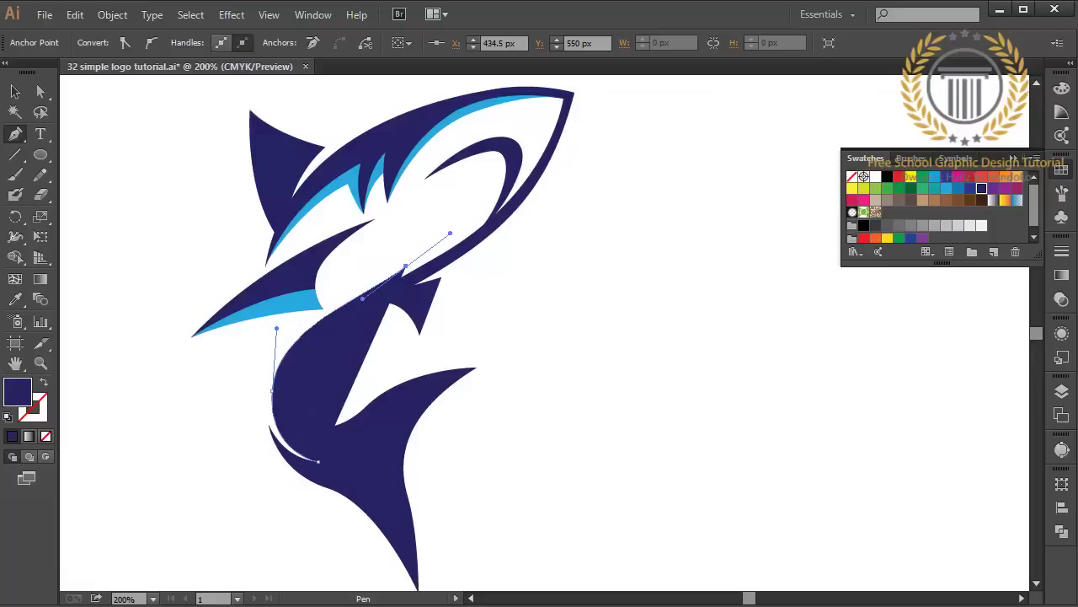
pyautogui.moveTo(506, 175); pyautogui.dragTo(521, 126)
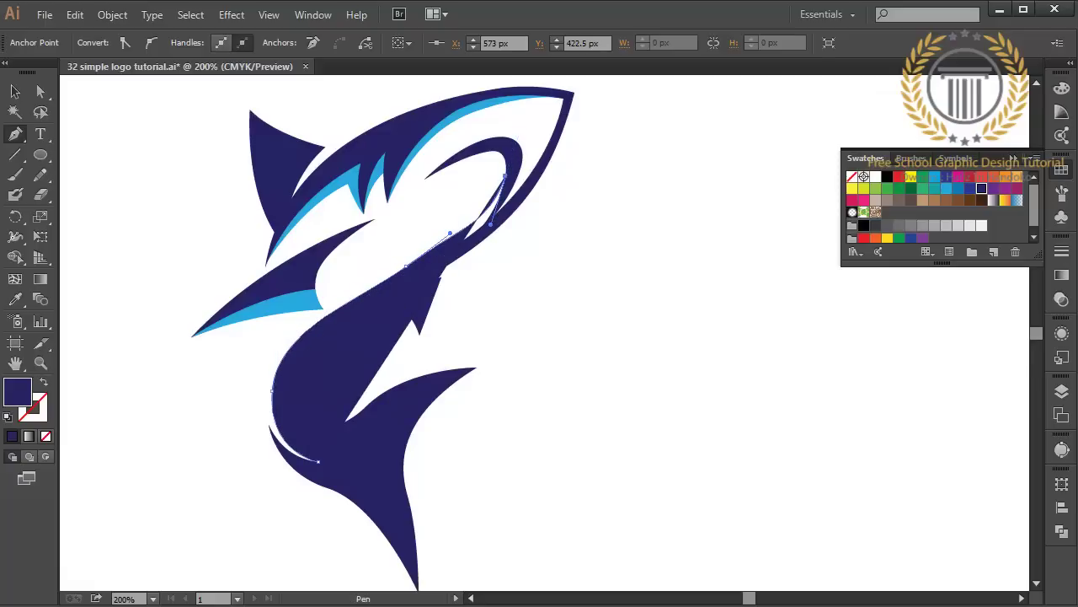
pyautogui.moveTo(470, 244); pyautogui.dragTo(352, 313)
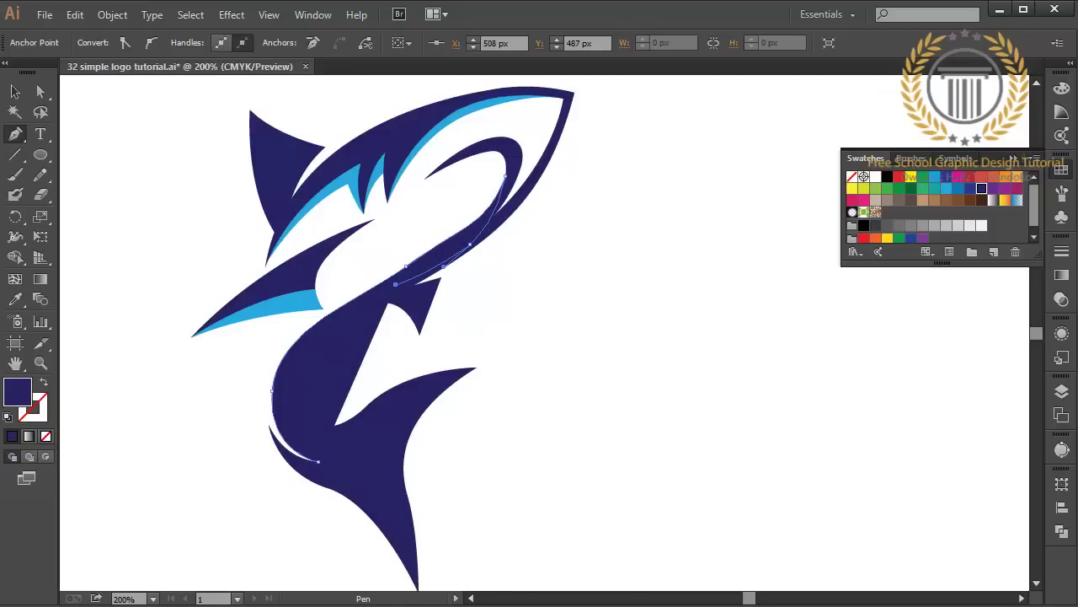
pyautogui.moveTo(305, 356); pyautogui.dragTo(272, 390)
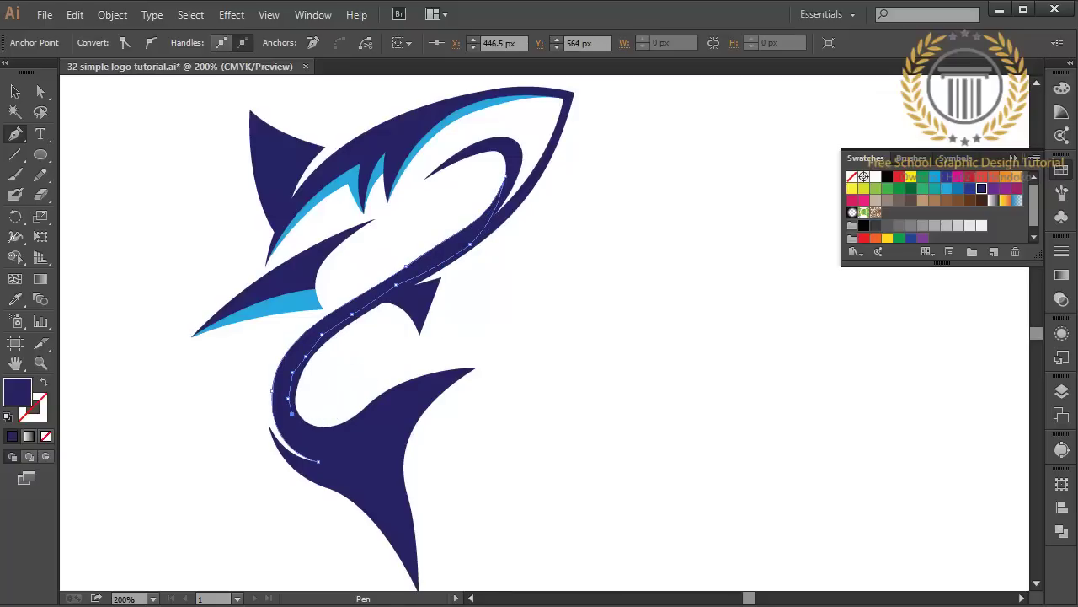
pyautogui.moveTo(319, 461); pyautogui.dragTo(268, 452)
pyautogui.press('v')
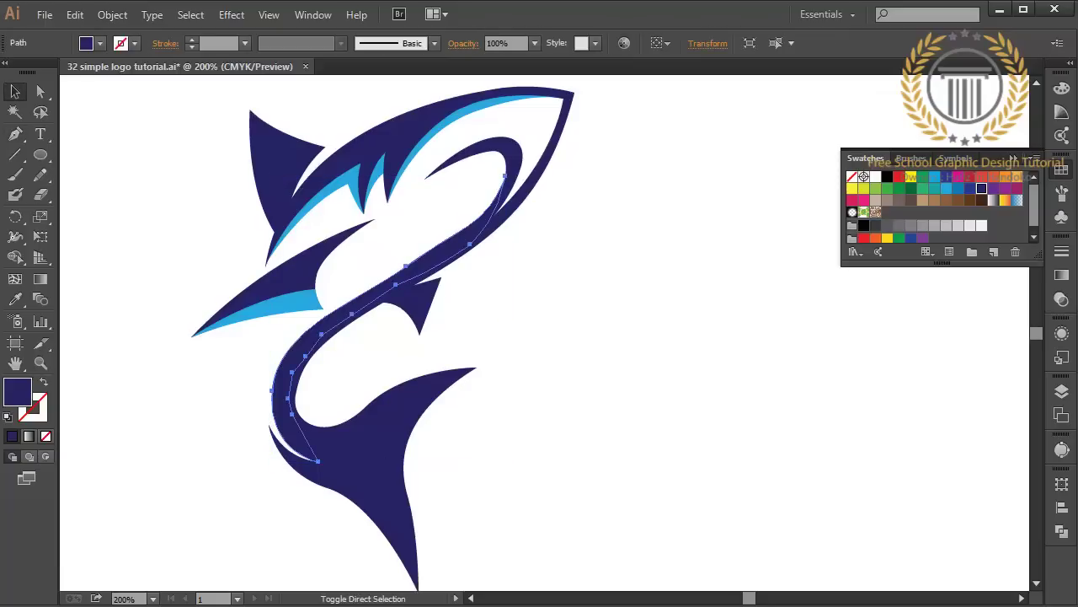
# Fill the body highlight light blue, then pull a swoosh handle slightly down to reshape its curve.
pyautogui.click(946, 188)
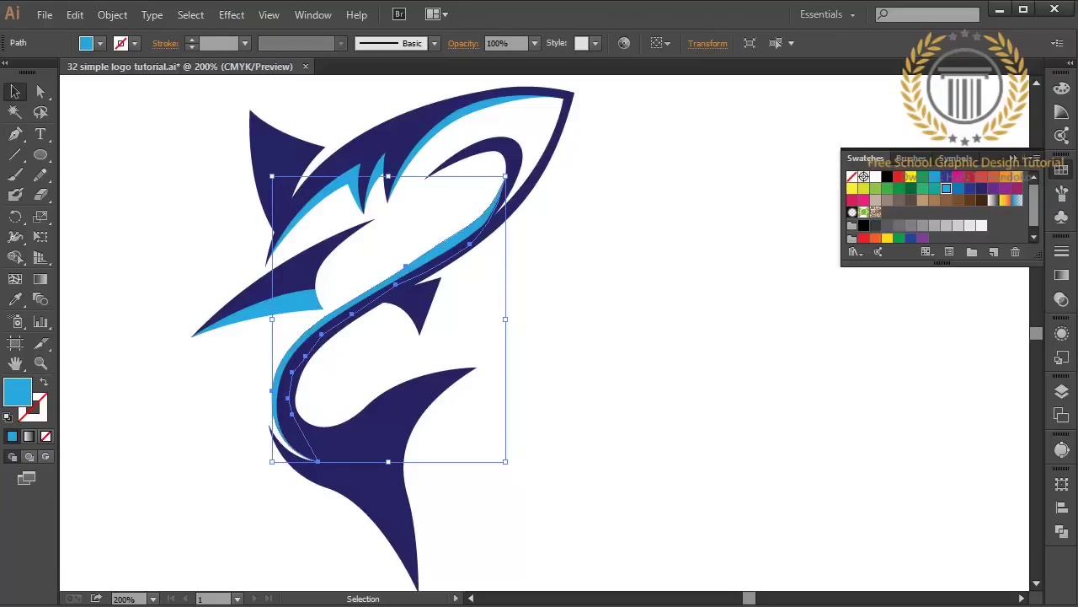
pyautogui.hotkey('ctrl', 'shift', 'a')
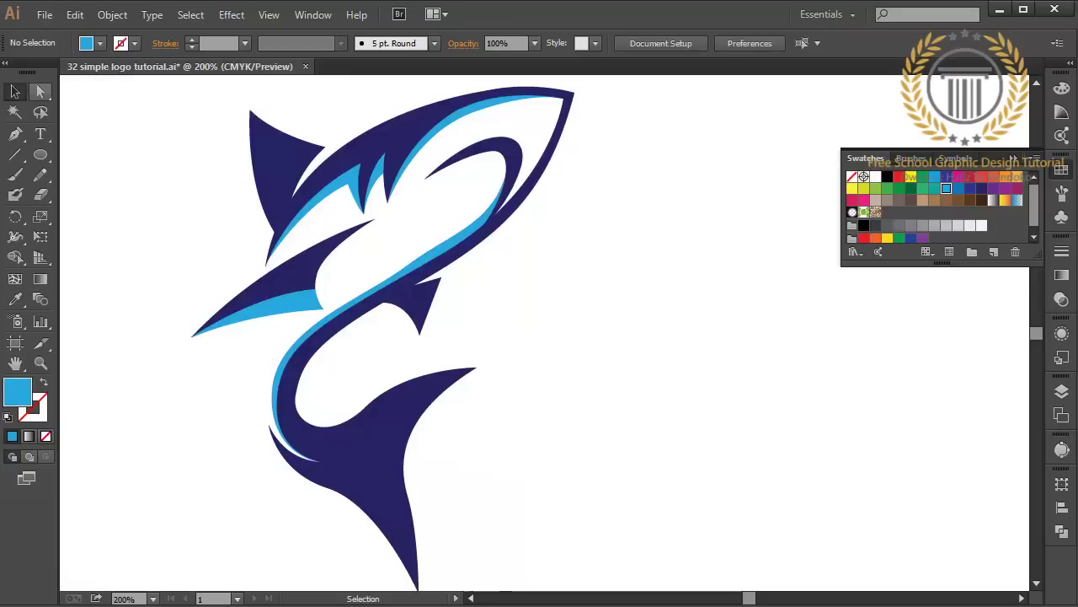
pyautogui.press('a')
pyautogui.hotkey('ctrl', 'z')
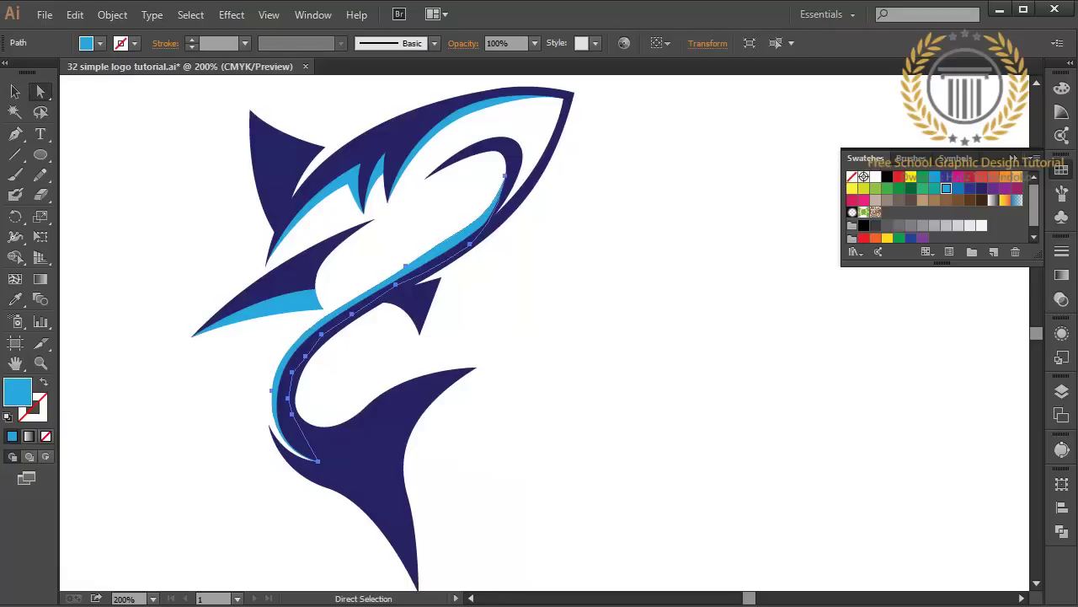
pyautogui.click(405, 267)
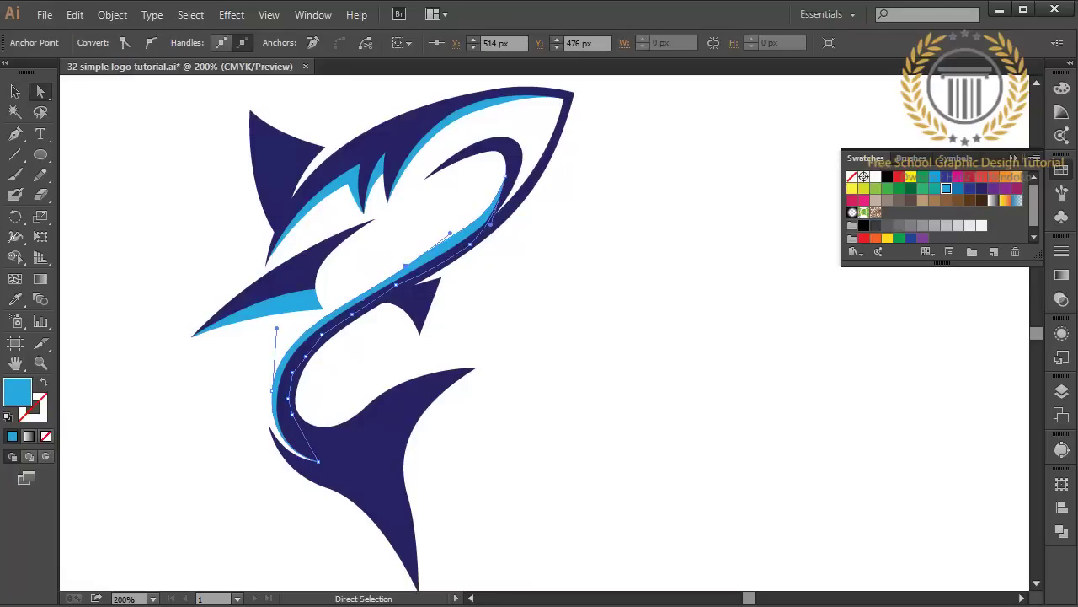
pyautogui.moveTo(450, 232); pyautogui.dragTo(450, 240)
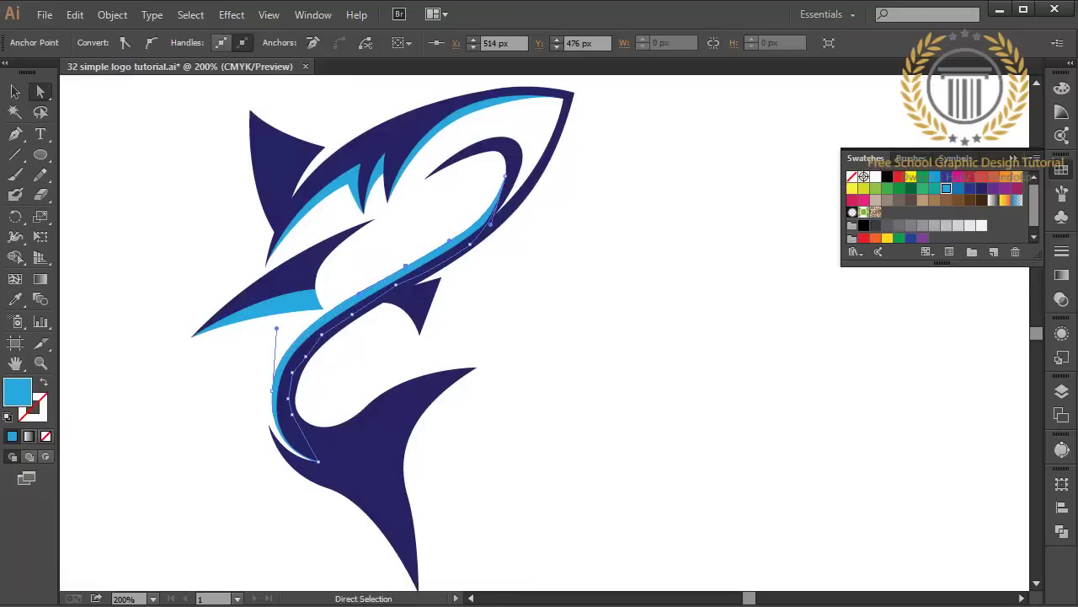
pyautogui.hotkey('ctrl', 'shift', 'a')
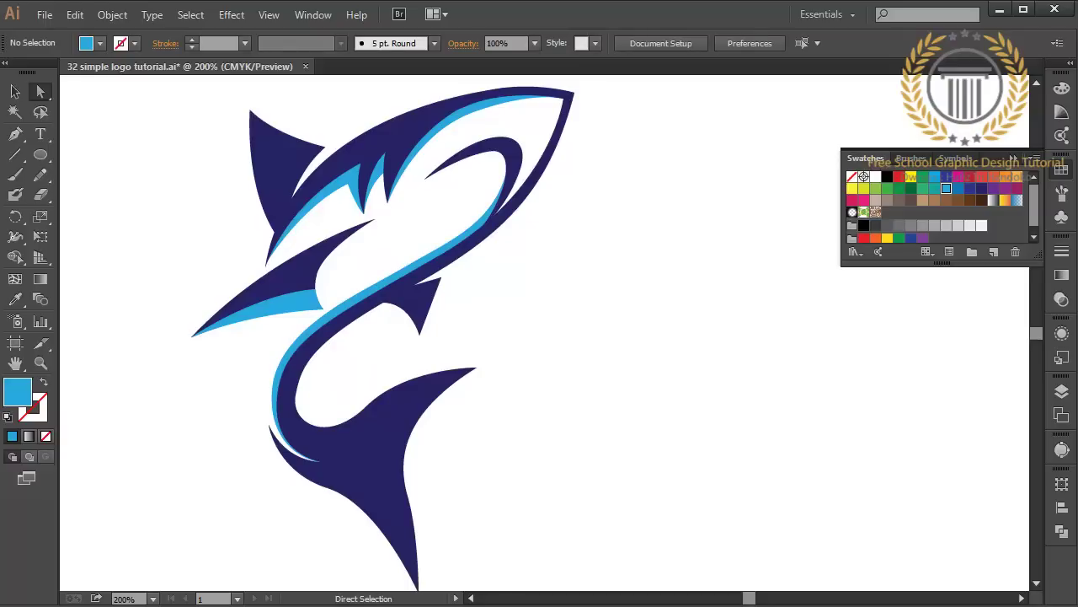
pyautogui.press('v')
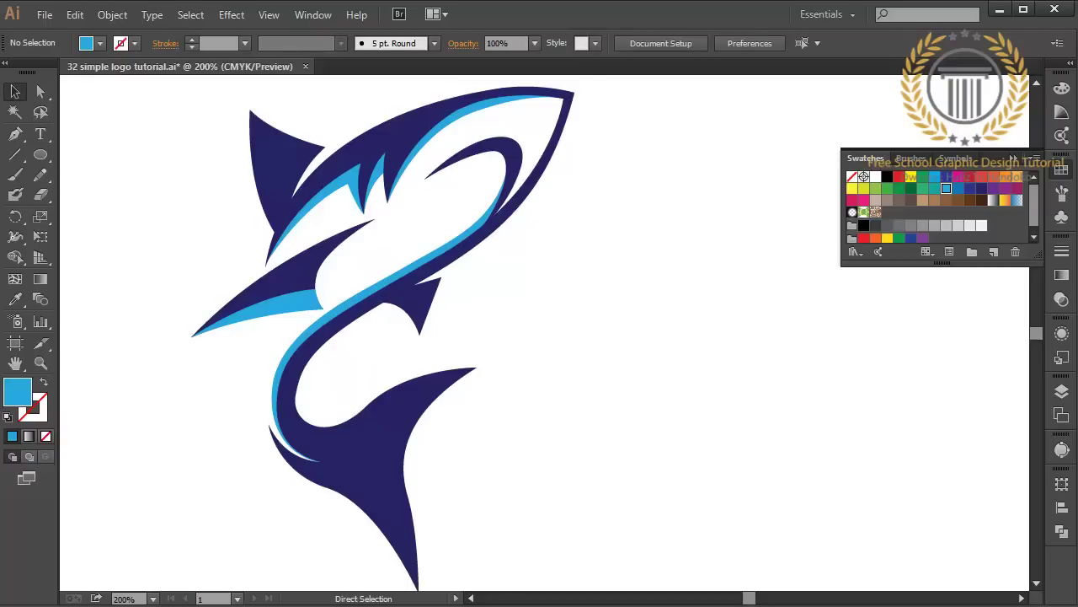
pyautogui.hotkey('ctrl', '-')
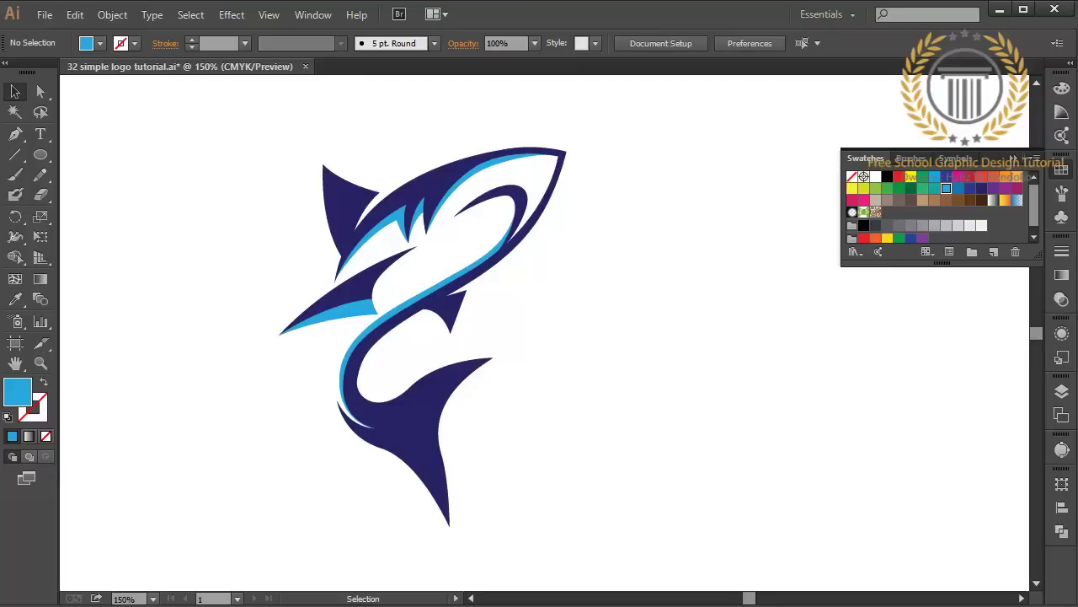
# Group all the shark paths and scale the group up to fill most of the artboard.
pyautogui.moveTo(193, 107); pyautogui.dragTo(713, 518)
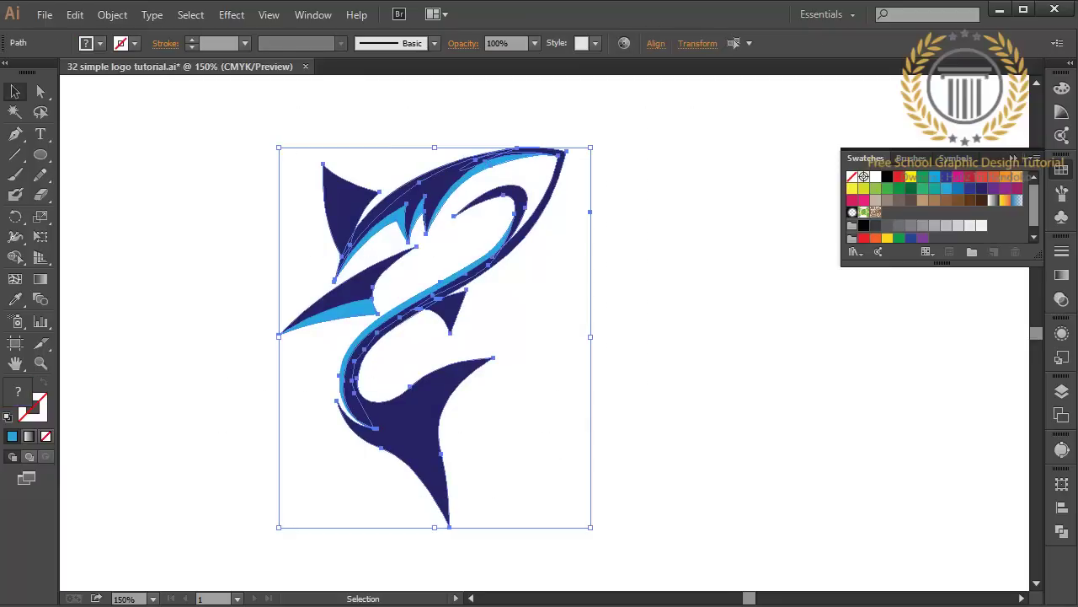
pyautogui.hotkey('ctrl', 'g')
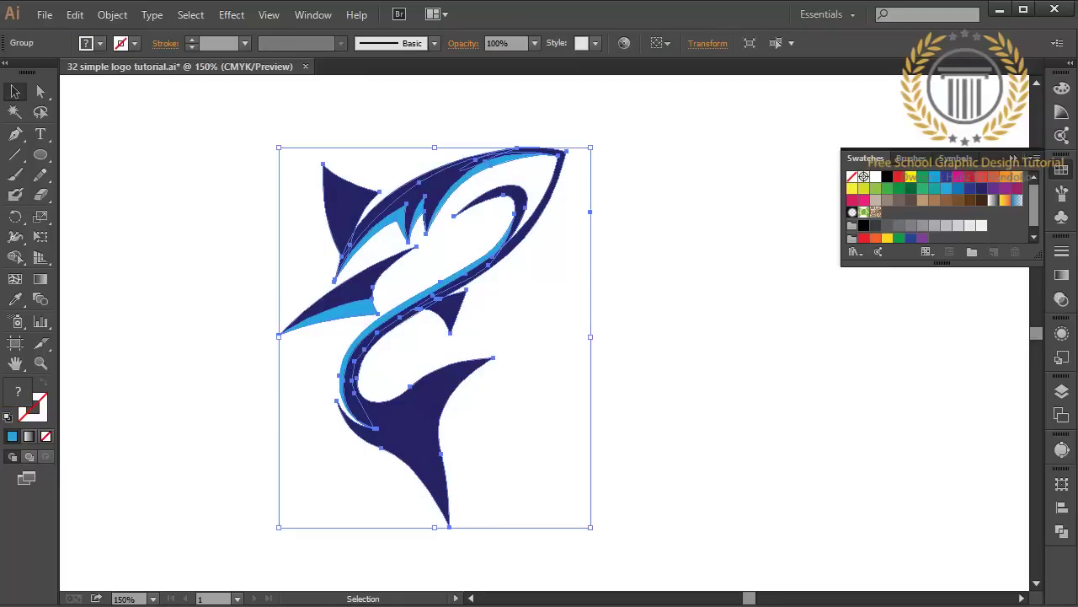
pyautogui.hotkey('ctrl', '-')
pyautogui.hotkey('ctrl', '-')
pyautogui.hotkey('ctrl', '-')
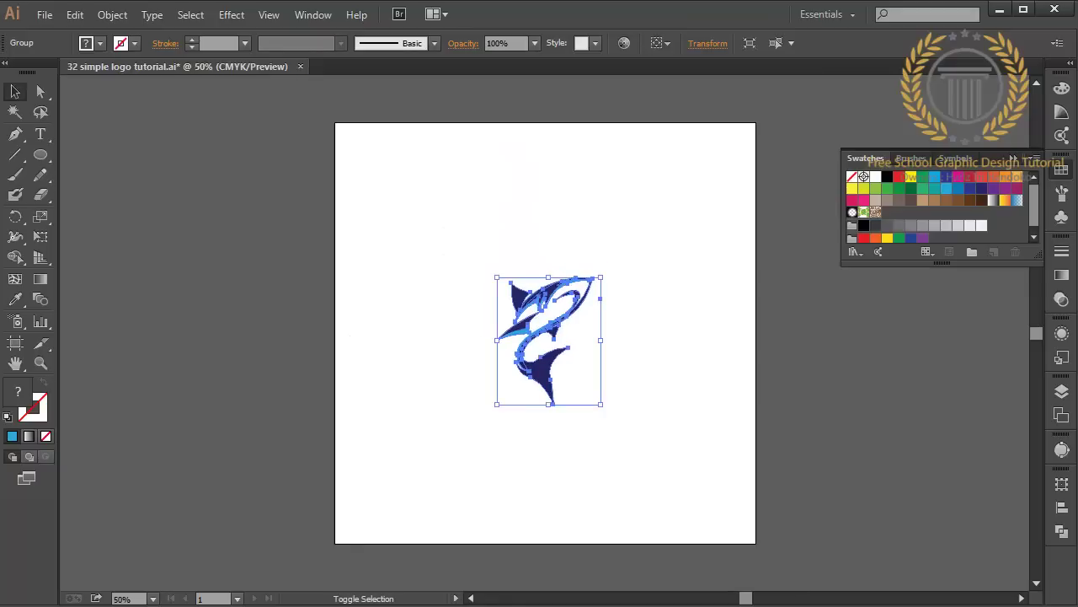
pyautogui.moveTo(549, 405); pyautogui.dragTo(549, 521)
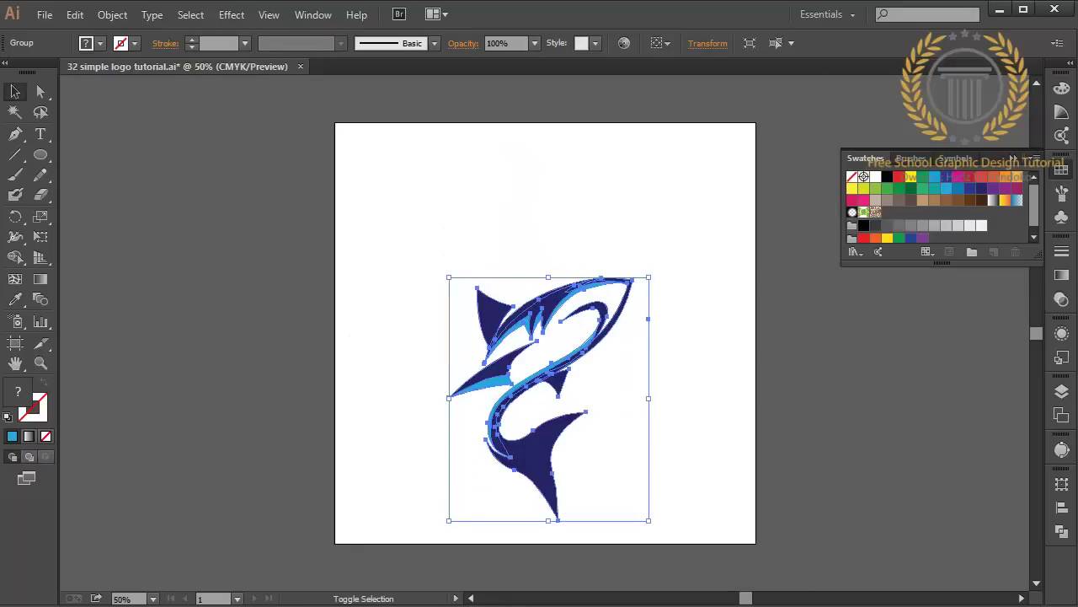
pyautogui.moveTo(548, 277); pyautogui.dragTo(549, 158)
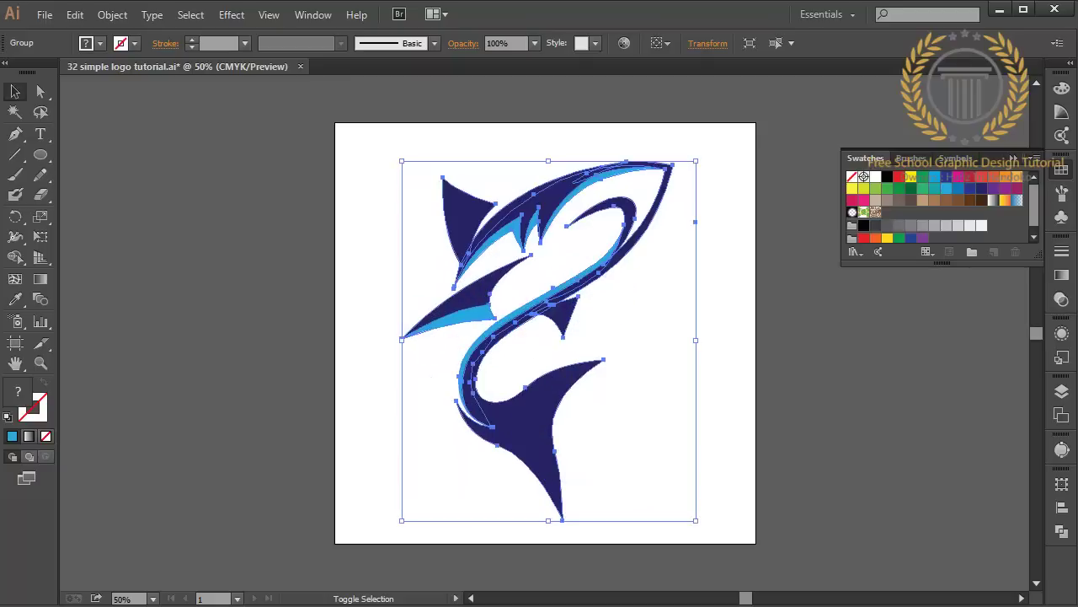
pyautogui.hotkey('ctrl', 'shift', 'a')
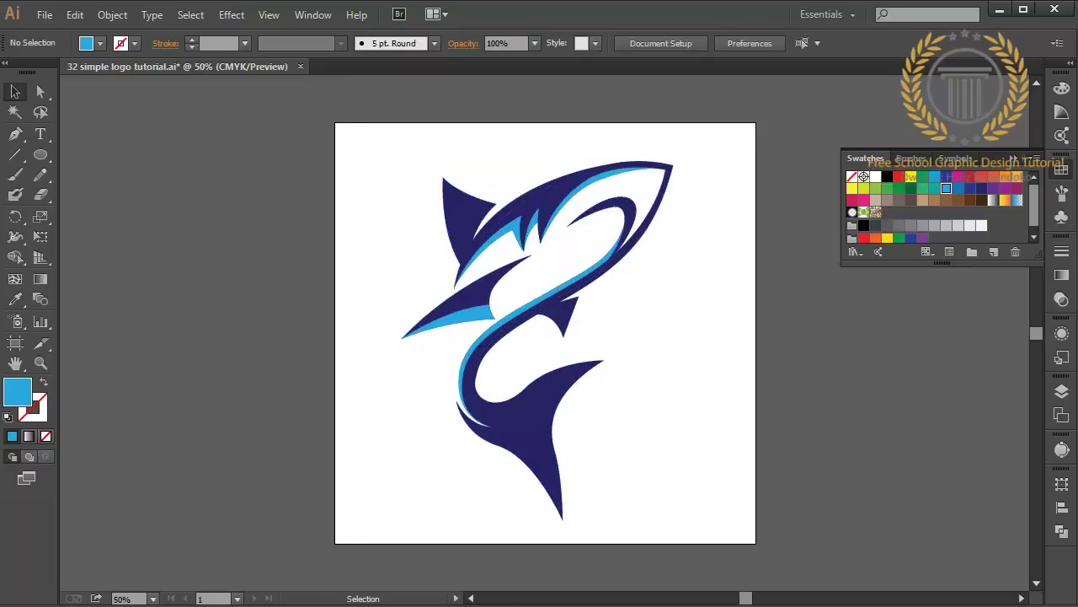
# Save as 'a logo design tutorial 4.ai' in Free School Graphic Design Tutorial, Illustrator CC (17.0) format.
pyautogui.click(45, 14)
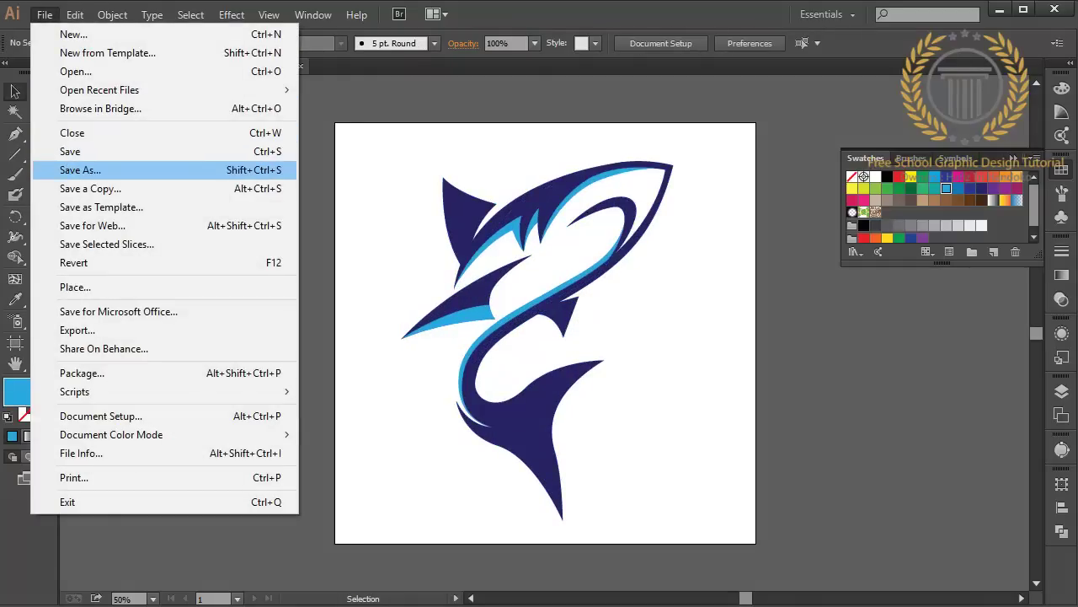
pyautogui.click(80, 170)
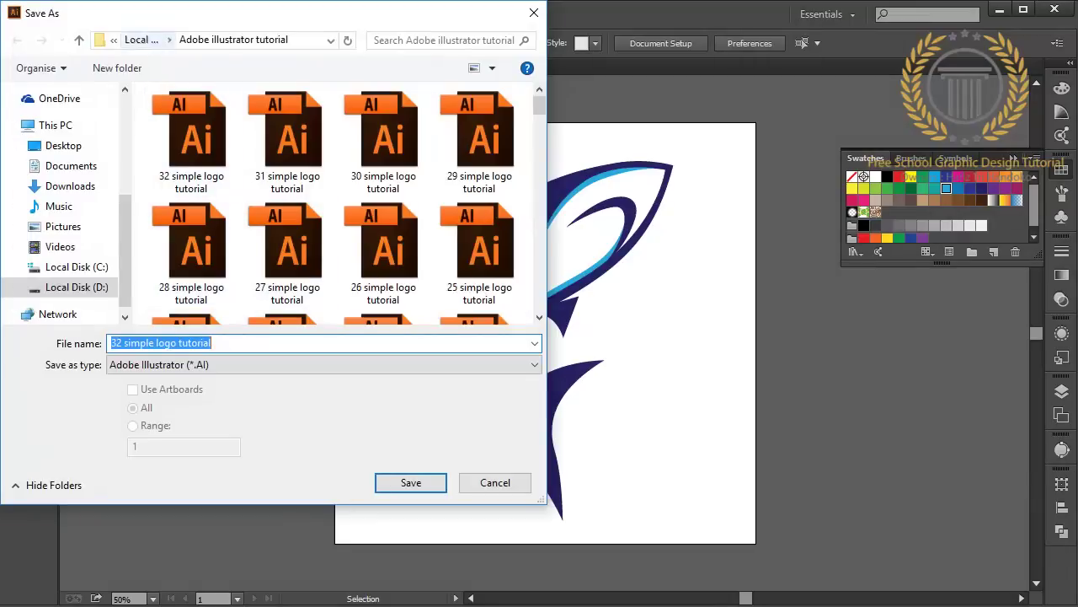
pyautogui.click(142, 40)
pyautogui.doubleClick(246, 187)
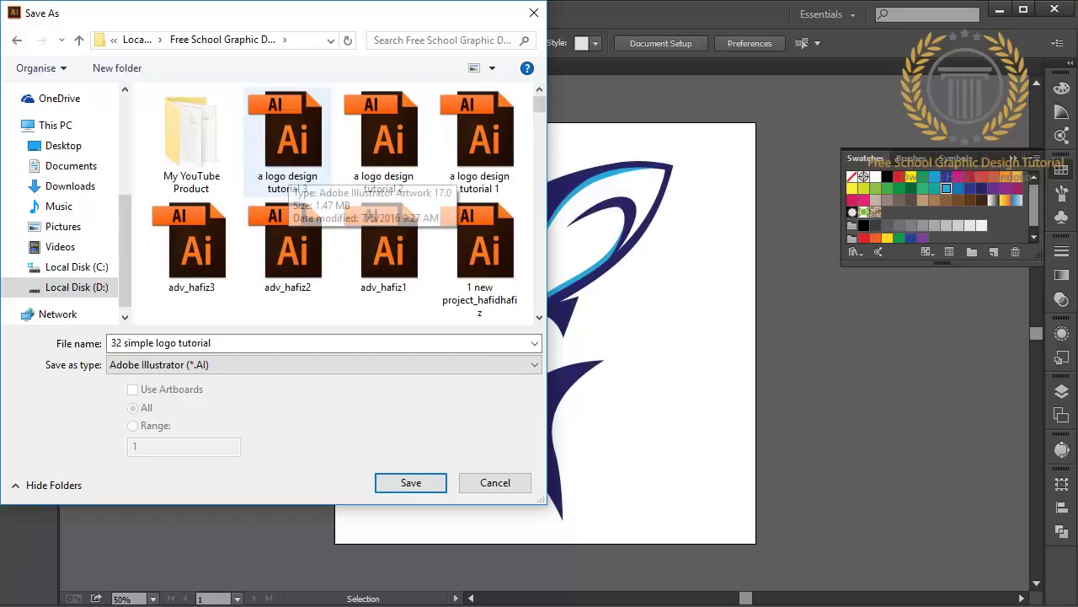
pyautogui.click(287, 143)
pyautogui.click(211, 343)
pyautogui.doubleClick(211, 343)
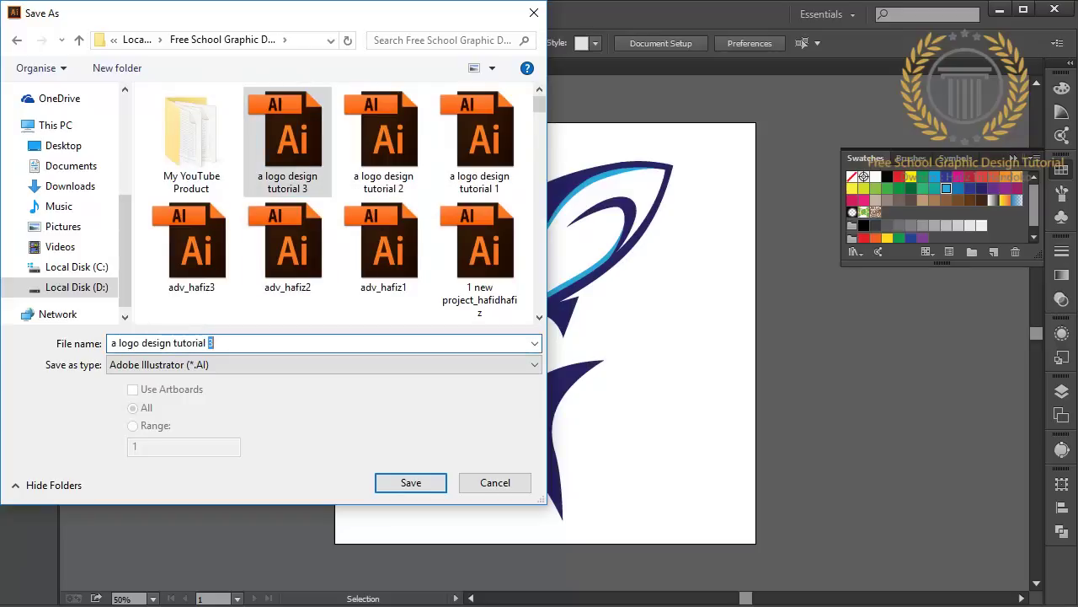
pyautogui.press('Return')
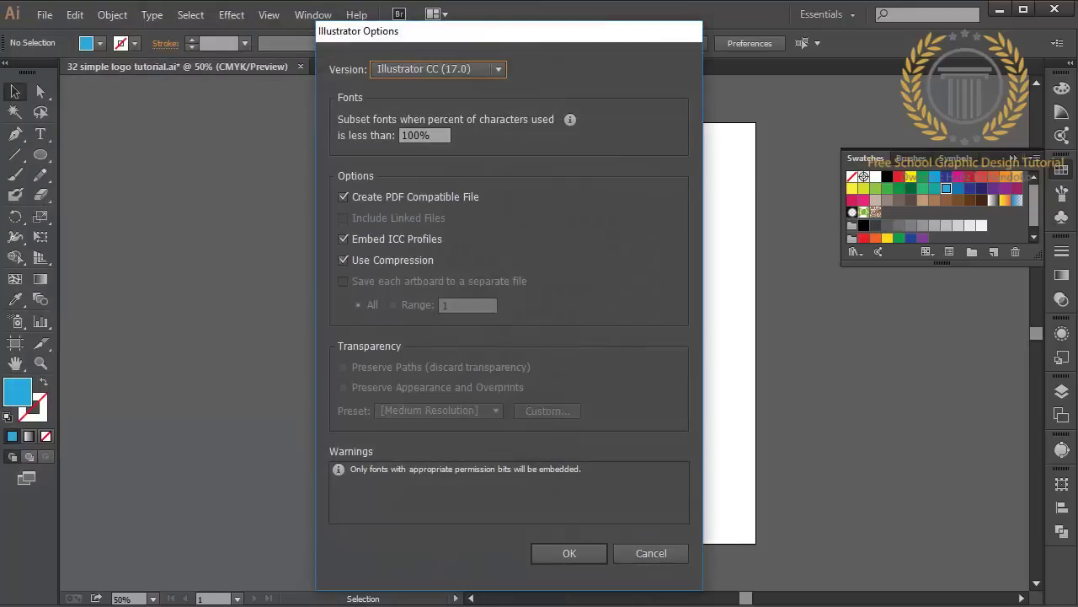
pyautogui.hotkey('alt', 'Down')
pyautogui.press('Return')
pyautogui.press('Return')
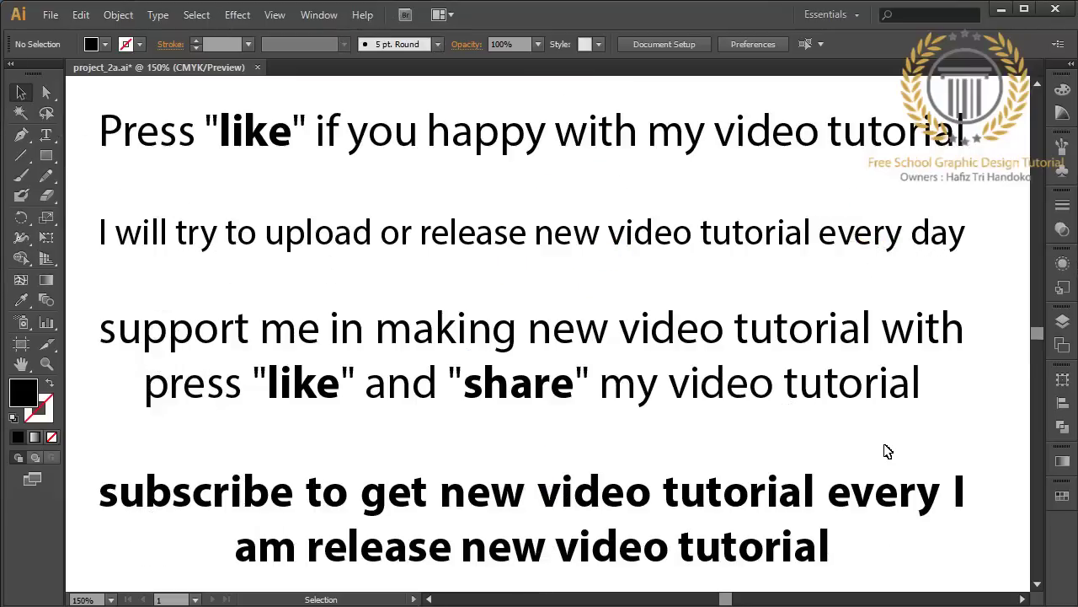
# With the Paintbrush, draw arrows pointing at both 'like' words, 'share' and 'subscribe'.
pyautogui.click(21, 175)
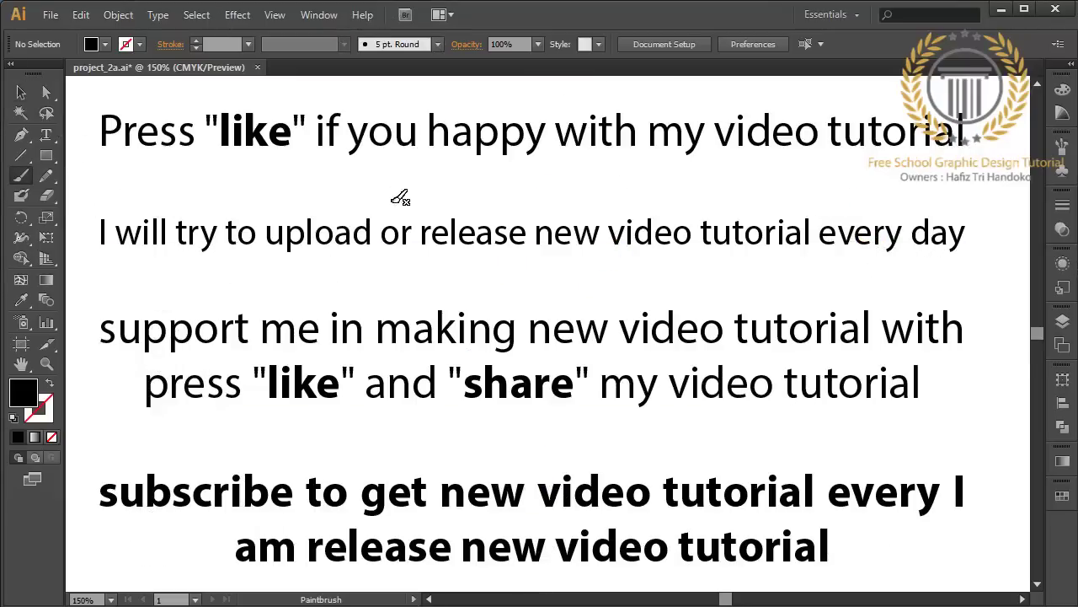
pyautogui.moveTo(451, 198)
pyautogui.mouseDown()
pyautogui.moveTo(310, 176)
pyautogui.moveTo(273, 160)
pyautogui.moveTo(300, 160)
pyautogui.mouseUp()
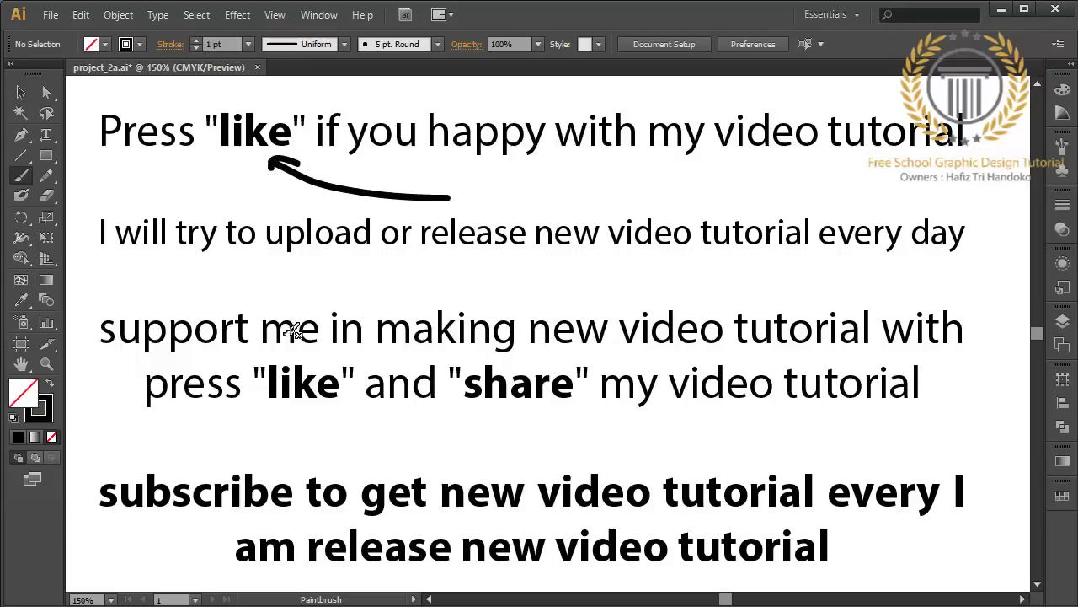
pyautogui.moveTo(192, 446); pyautogui.dragTo(303, 421)
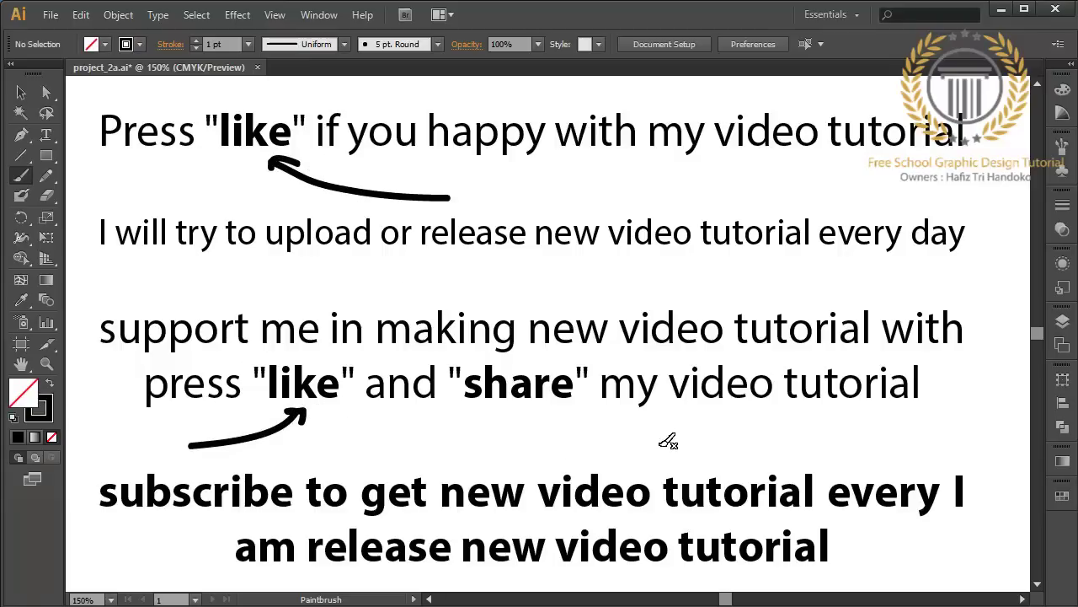
pyautogui.moveTo(633, 453); pyautogui.dragTo(519, 416)
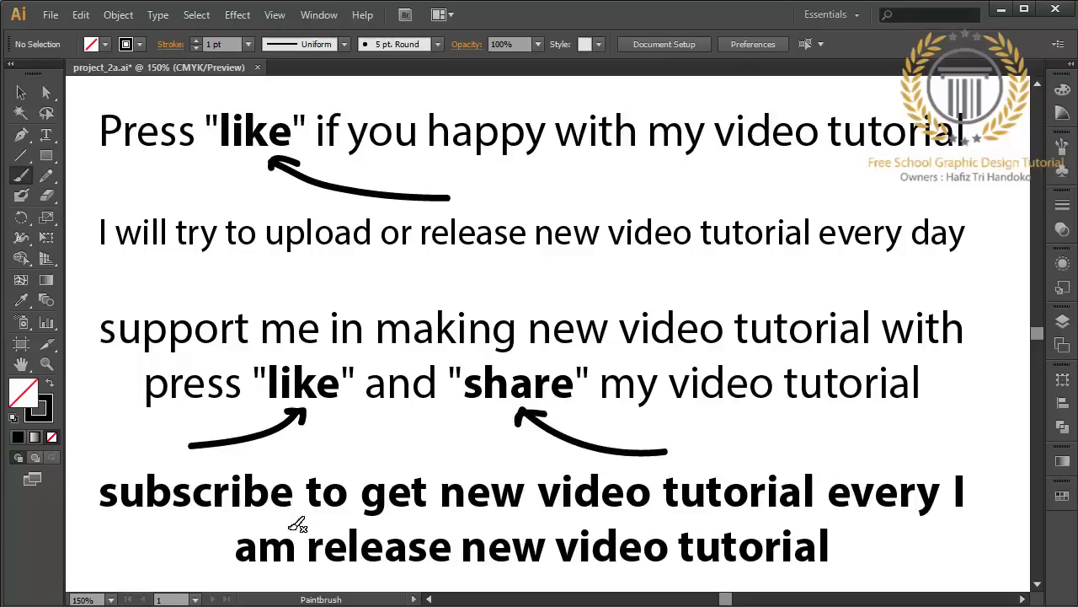
pyautogui.moveTo(104, 571); pyautogui.dragTo(163, 526)
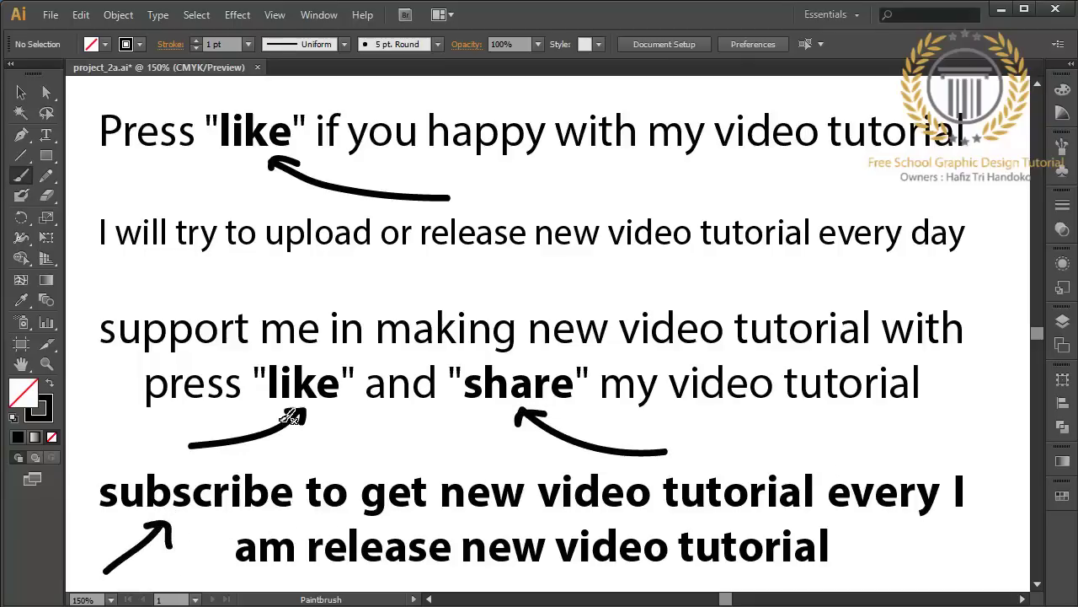
# Draw loops circling both 'like' words, 'share' and 'subscribe'.
pyautogui.moveTo(239, 95); pyautogui.dragTo(214, 90)
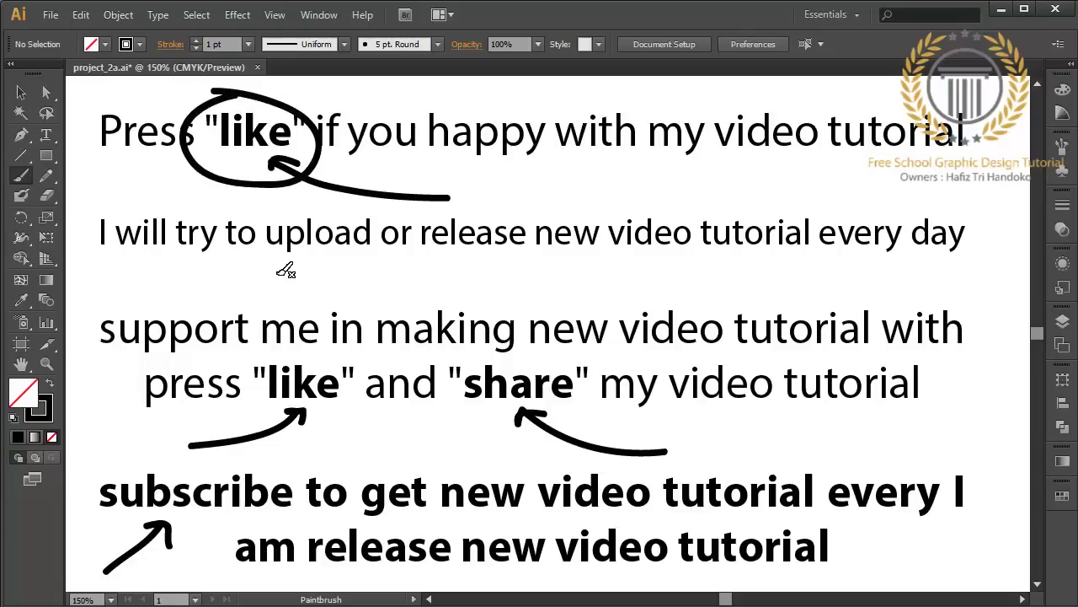
pyautogui.moveTo(300, 347); pyautogui.dragTo(295, 342)
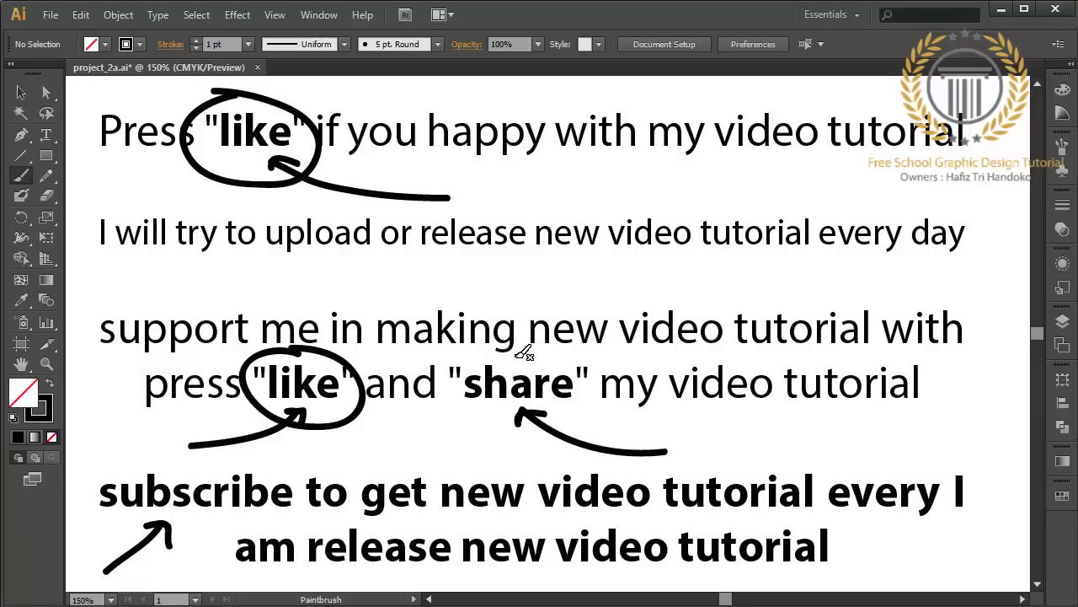
pyautogui.moveTo(516, 351); pyautogui.dragTo(506, 352)
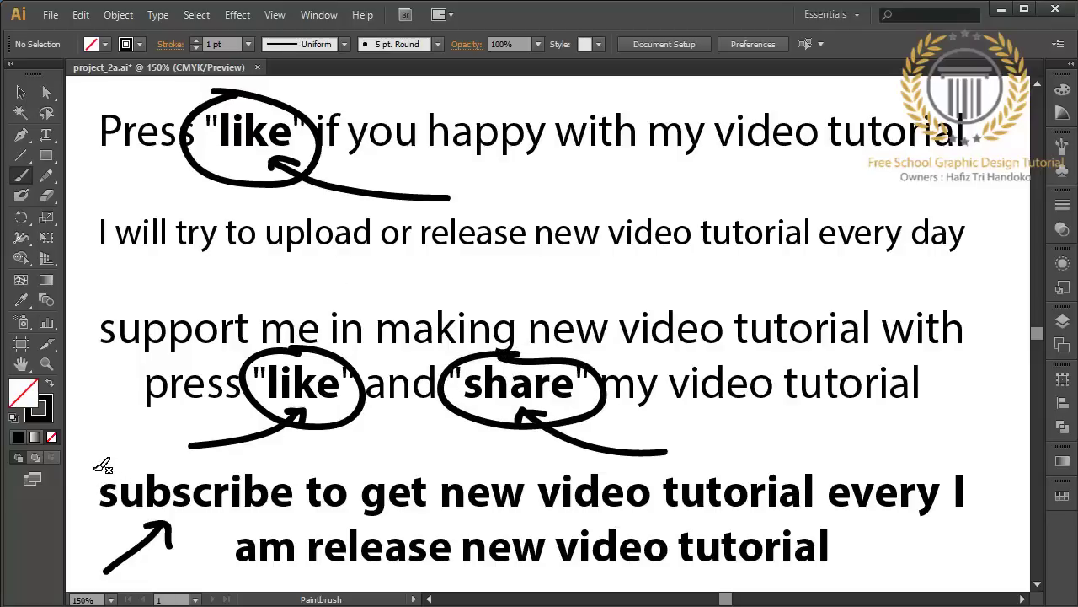
pyautogui.moveTo(96, 468)
pyautogui.mouseDown()
pyautogui.moveTo(233, 447)
pyautogui.moveTo(299, 477)
pyautogui.moveTo(277, 510)
pyautogui.moveTo(125, 519)
pyautogui.moveTo(84, 481)
pyautogui.moveTo(106, 463)
pyautogui.mouseUp()
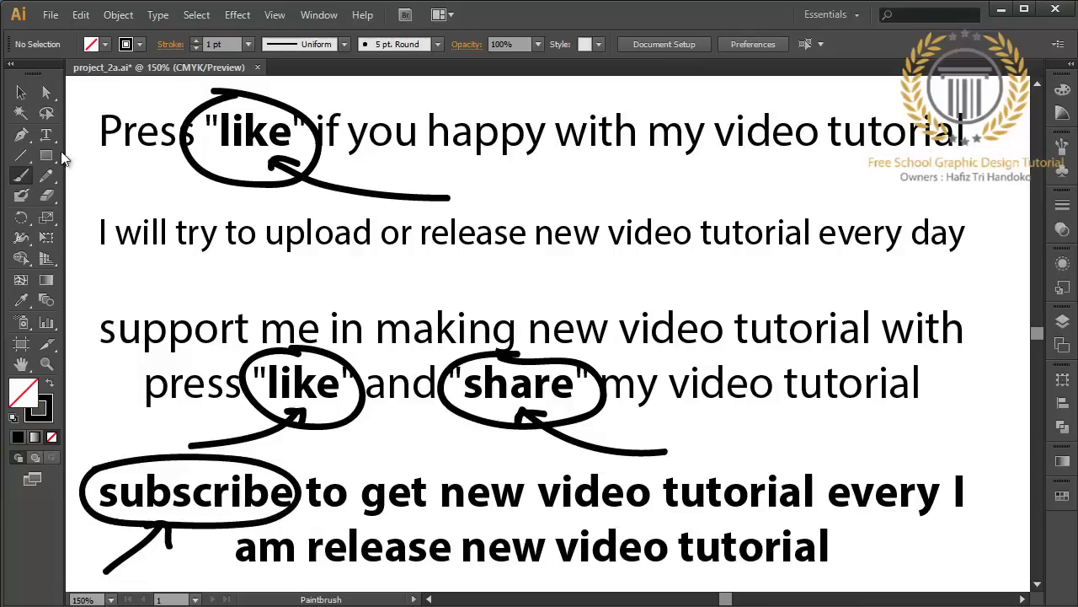
pyautogui.click(21, 94)
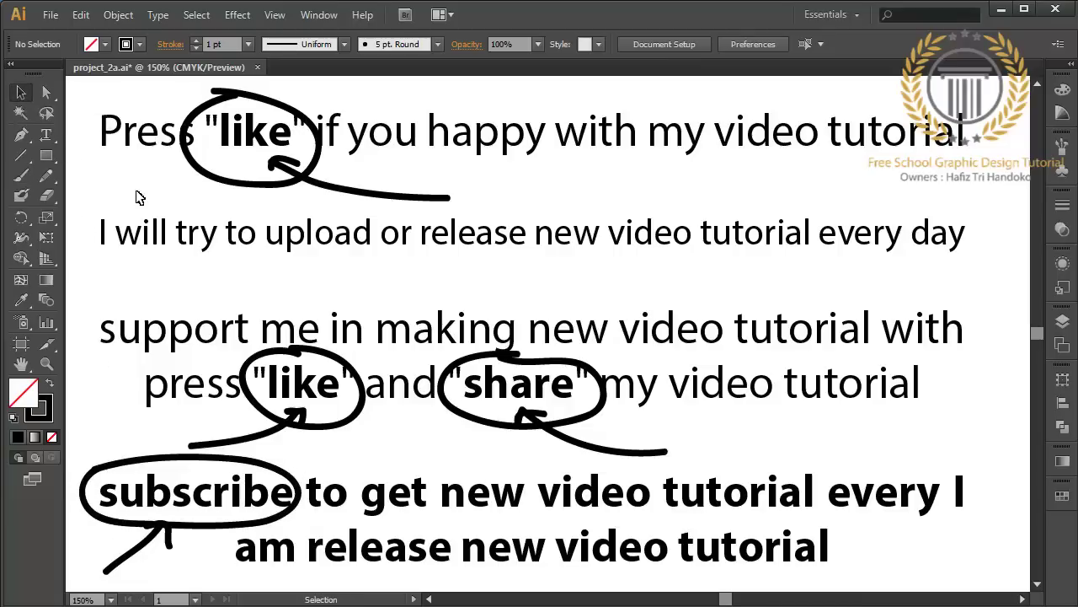